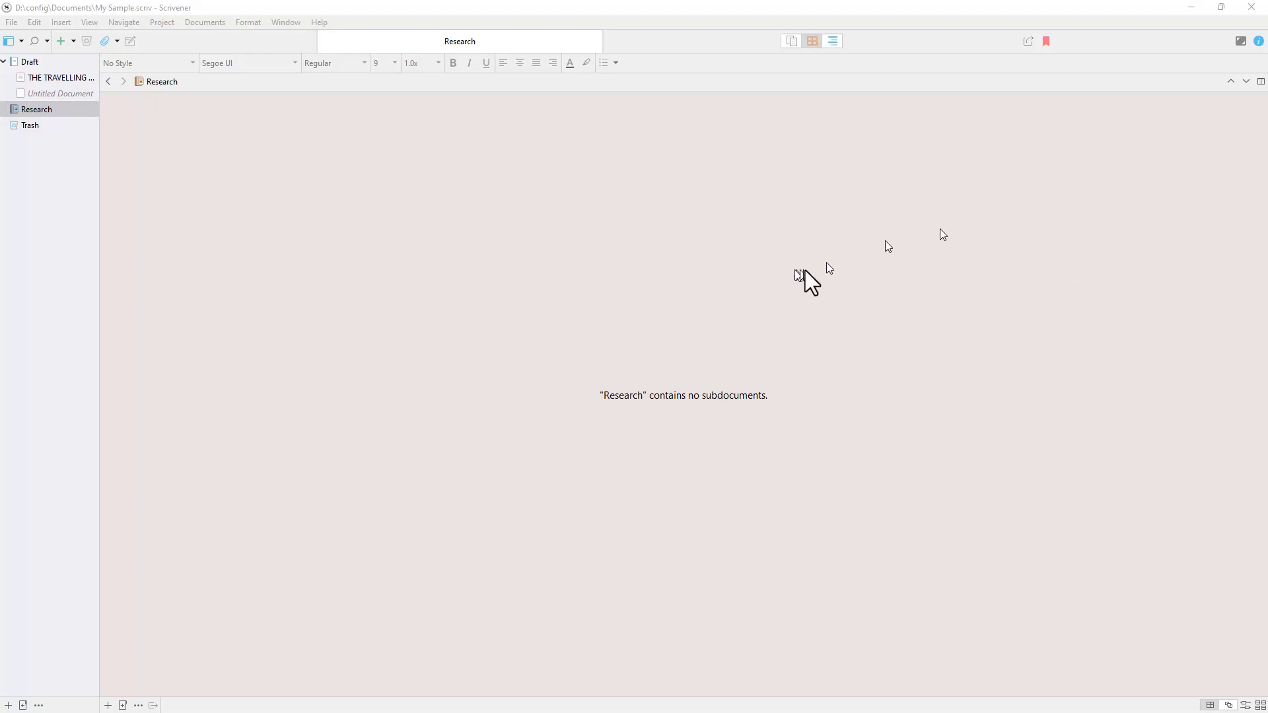
- Create a new project from the Blank template after browsing the template categories, saving it as Book in the Documents folder
click(12, 23)
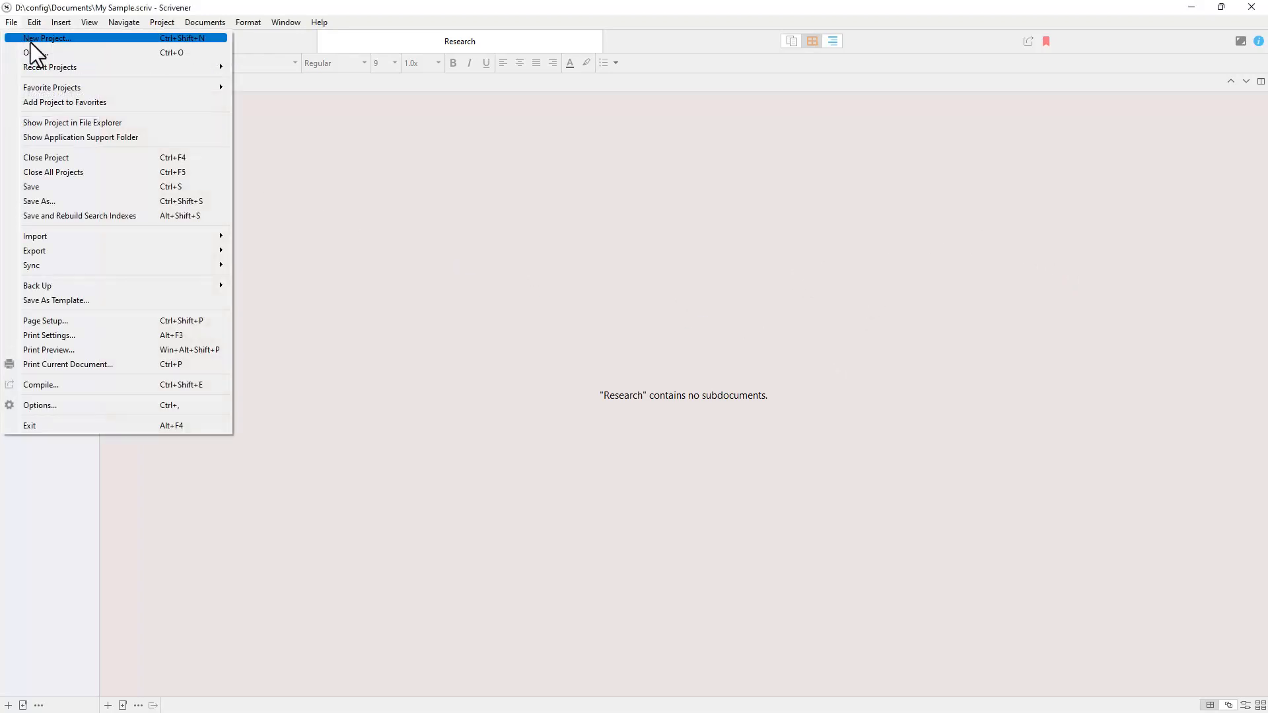
click(30, 41)
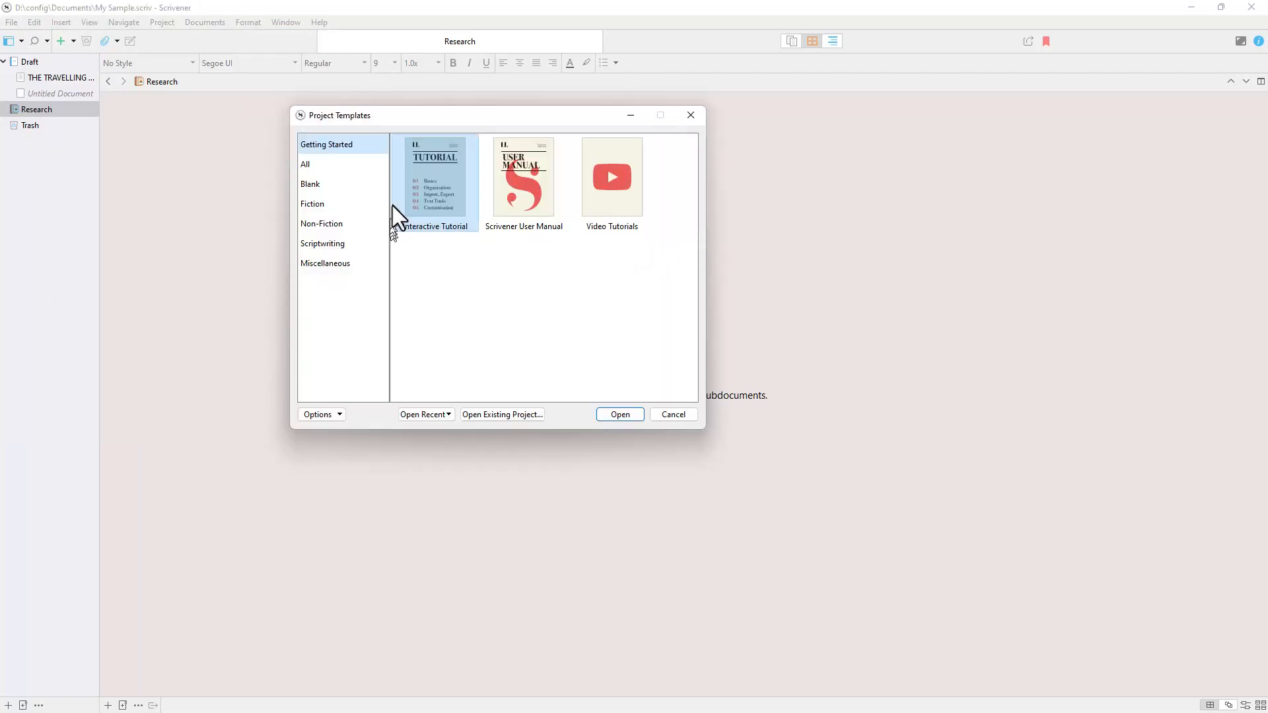
click(339, 164)
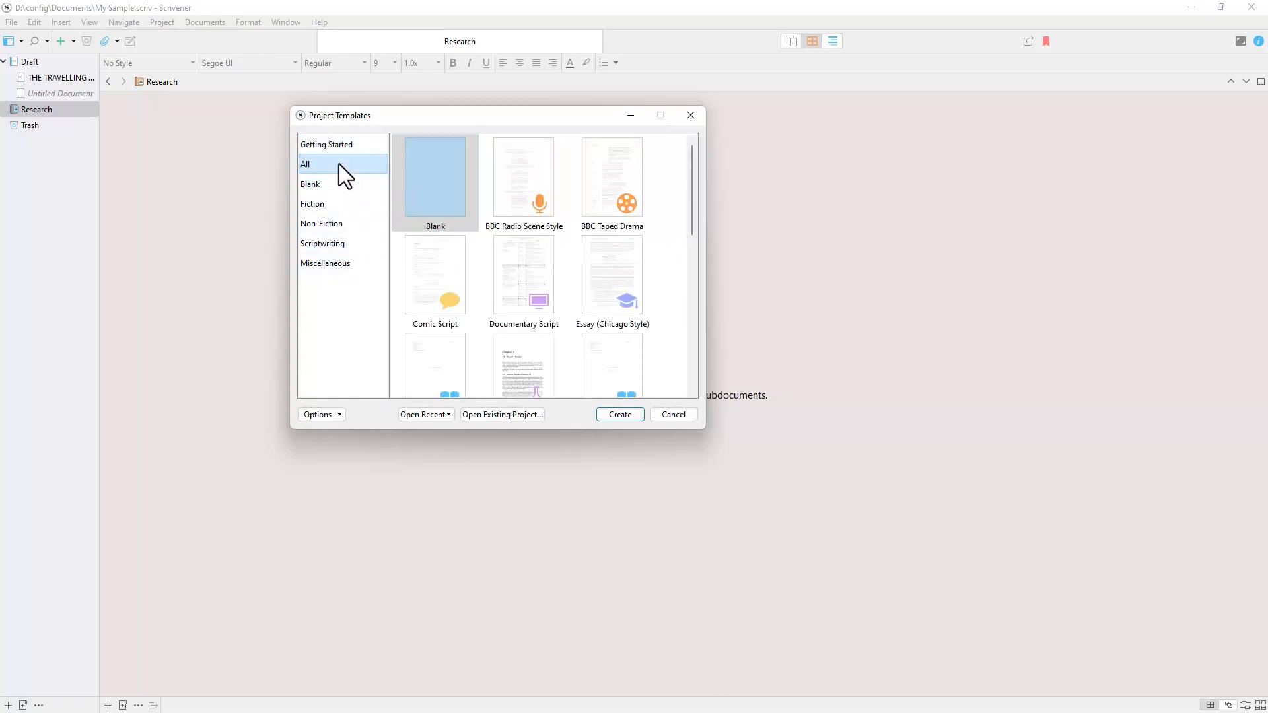
click(331, 203)
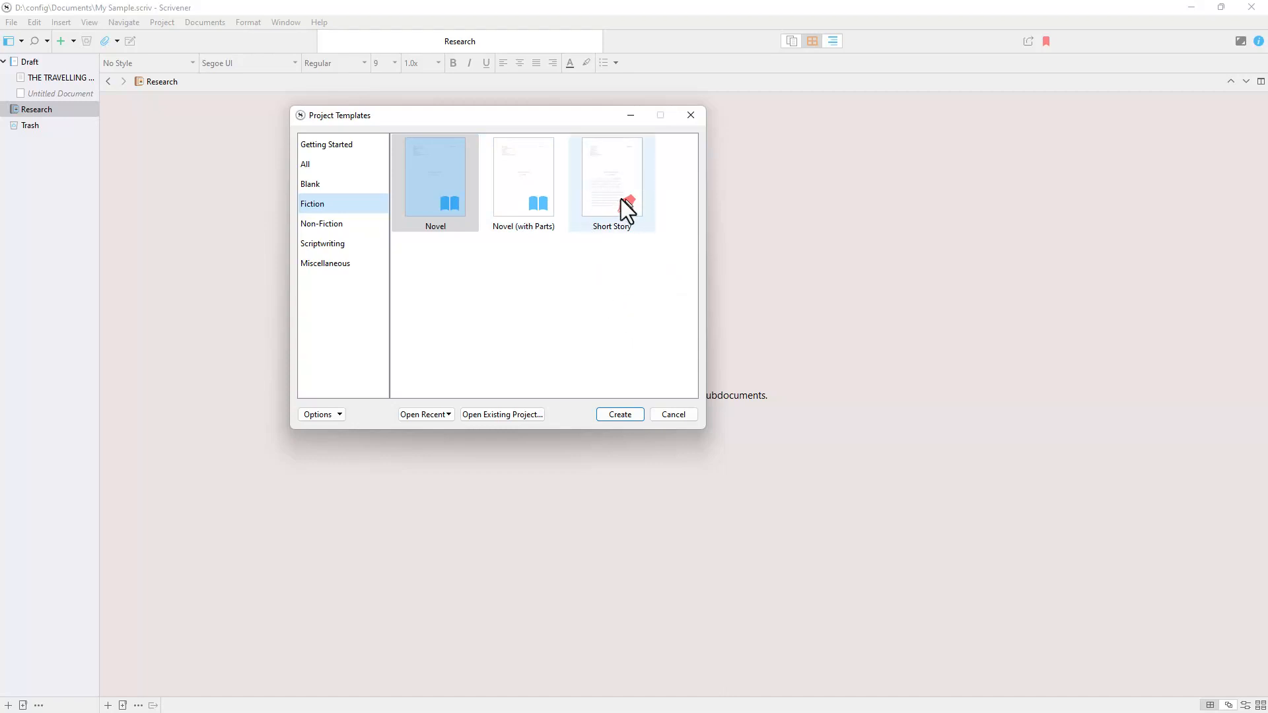
click(339, 222)
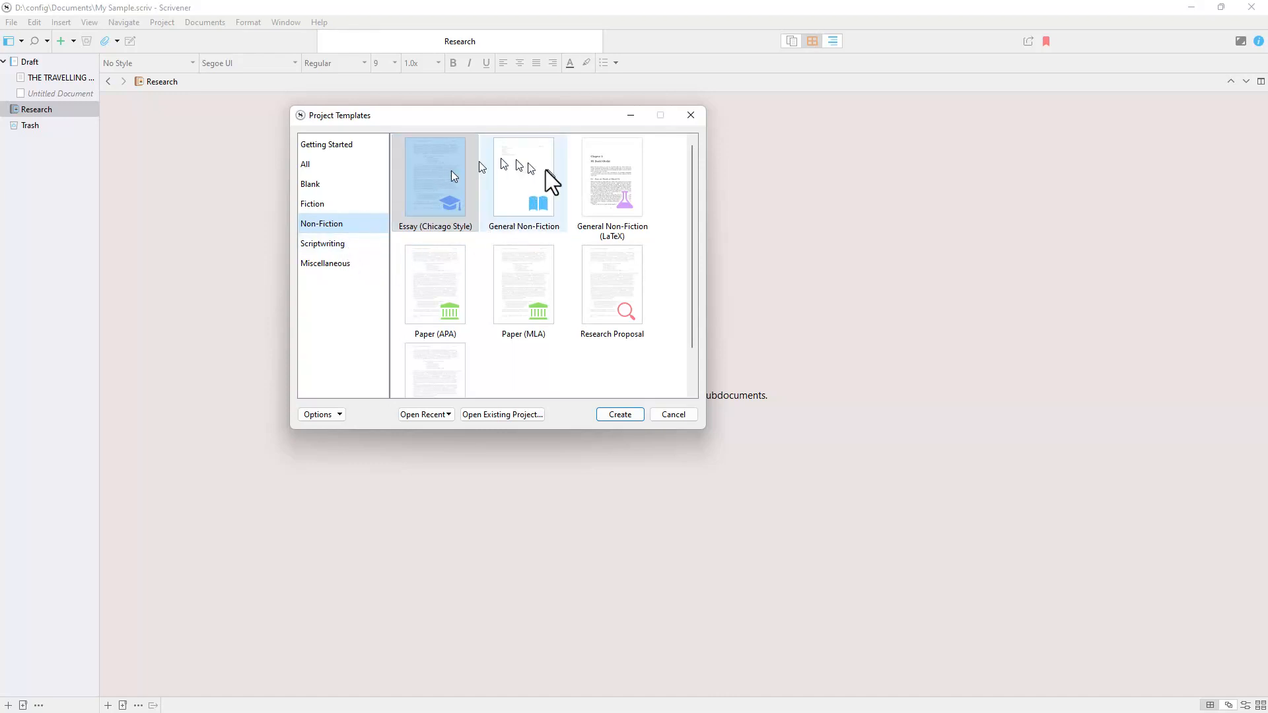
click(347, 244)
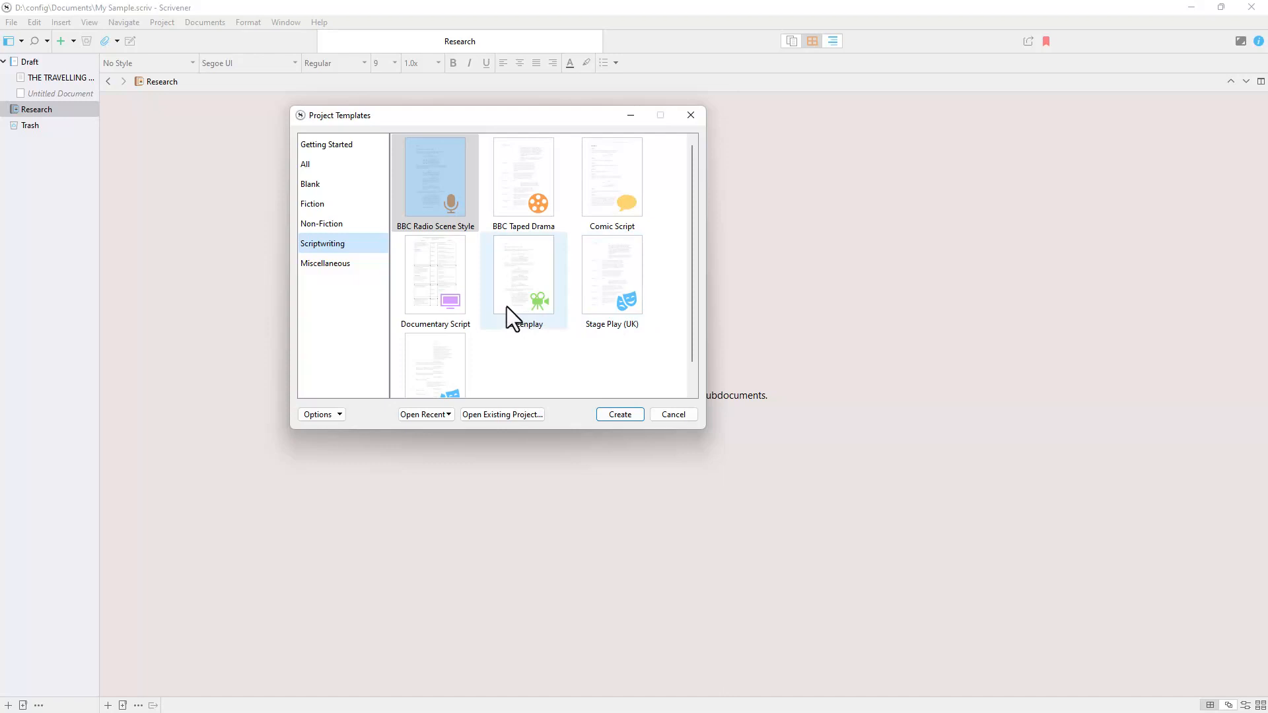
click(325, 183)
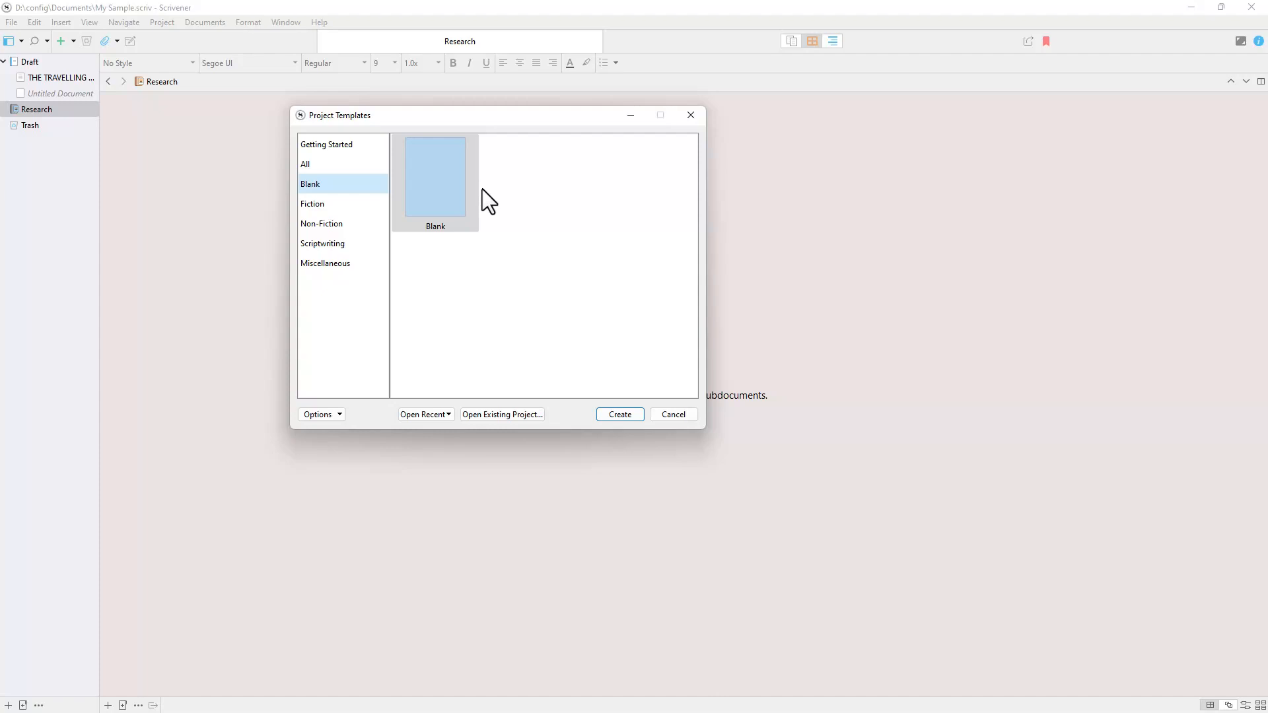
click(628, 414)
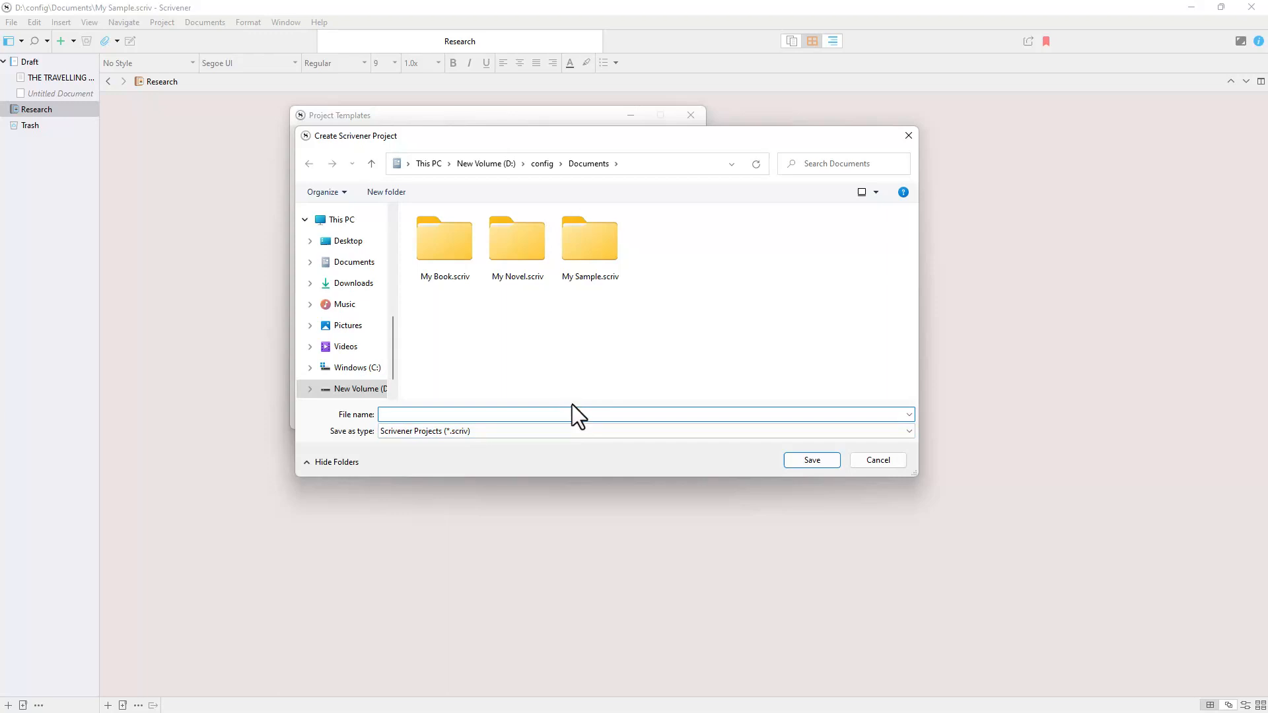
text(Book)
click(807, 460)
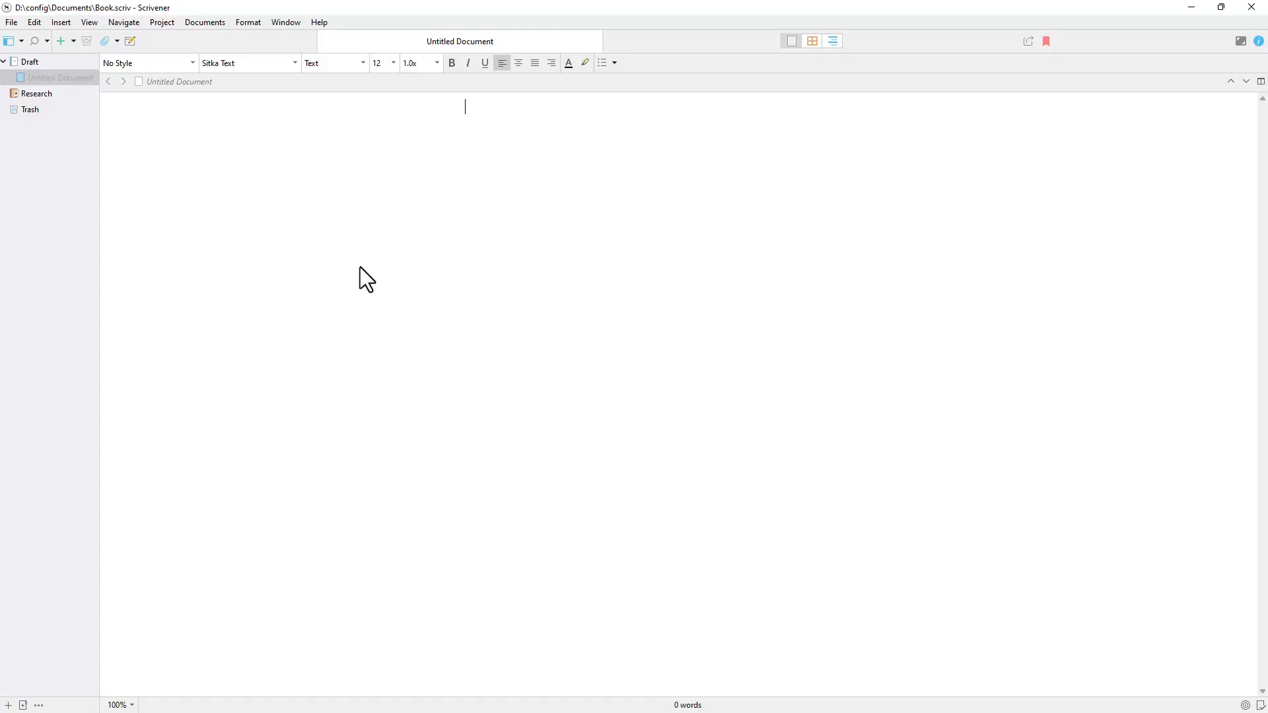
- Rename the Draft folder to The Brothers Grimm Fairy Tales and widen the binder to fit the full title
click(29, 62)
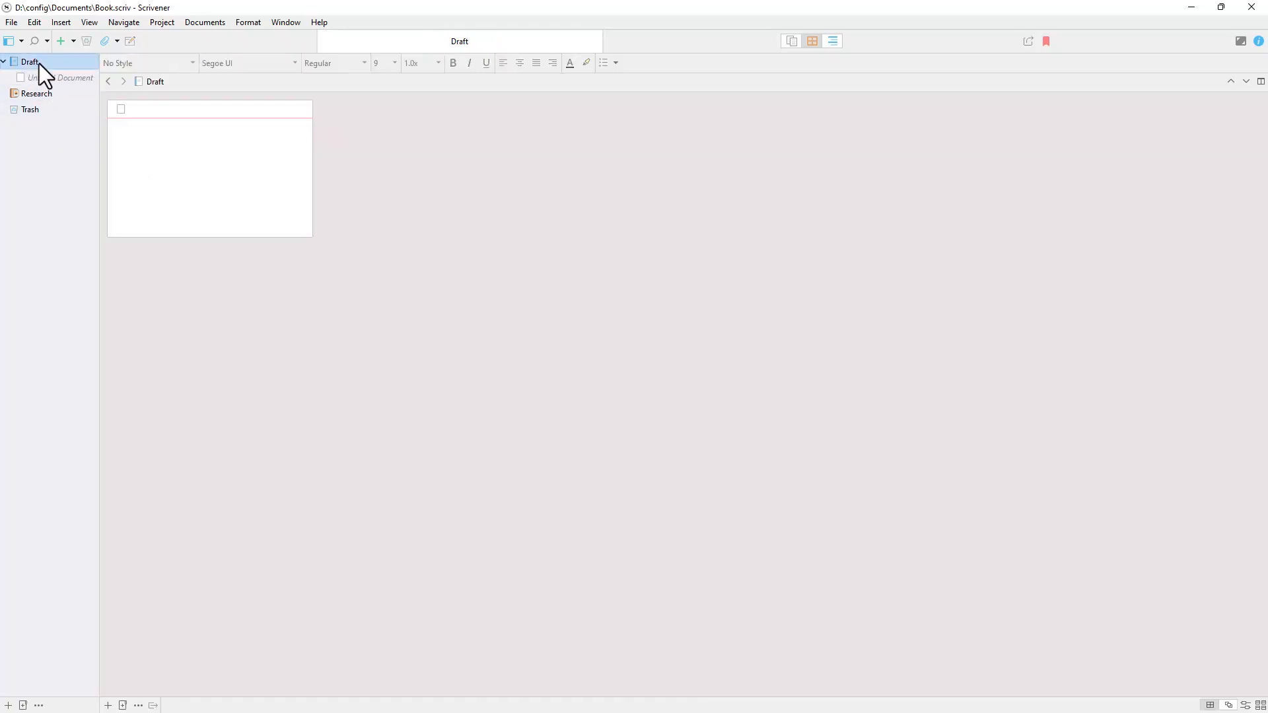
right_click(40, 64)
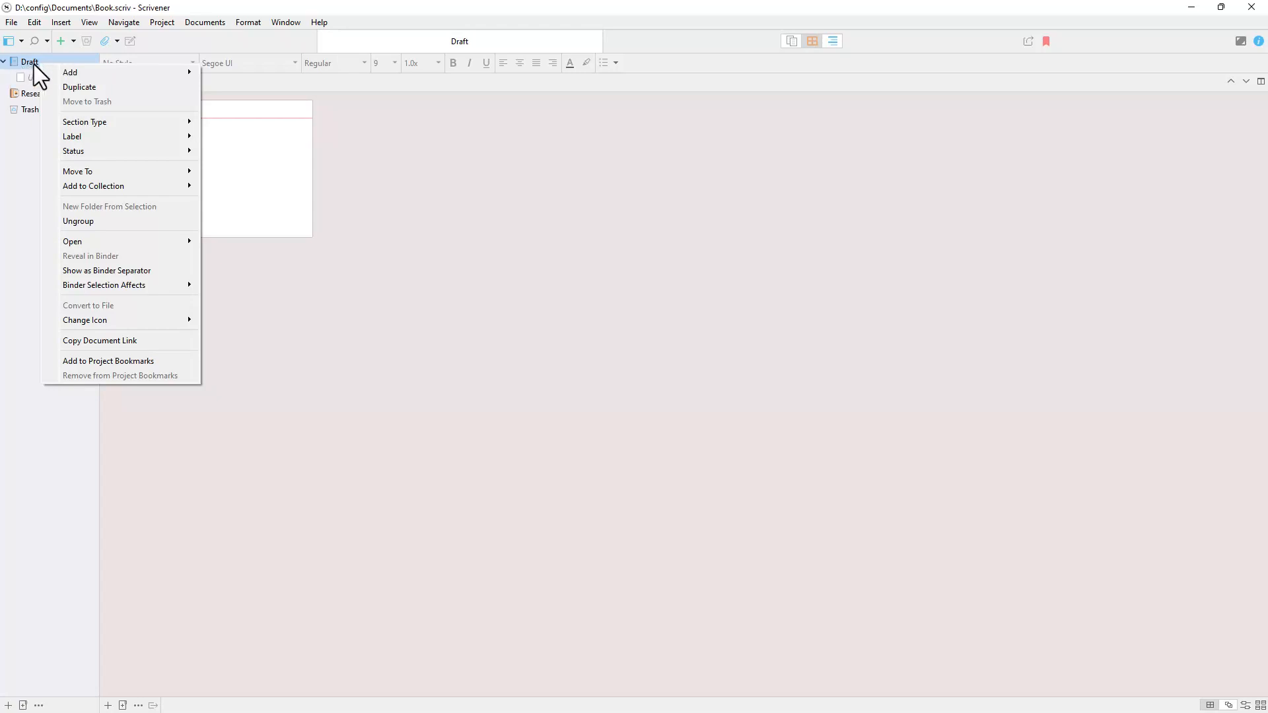
click(33, 65)
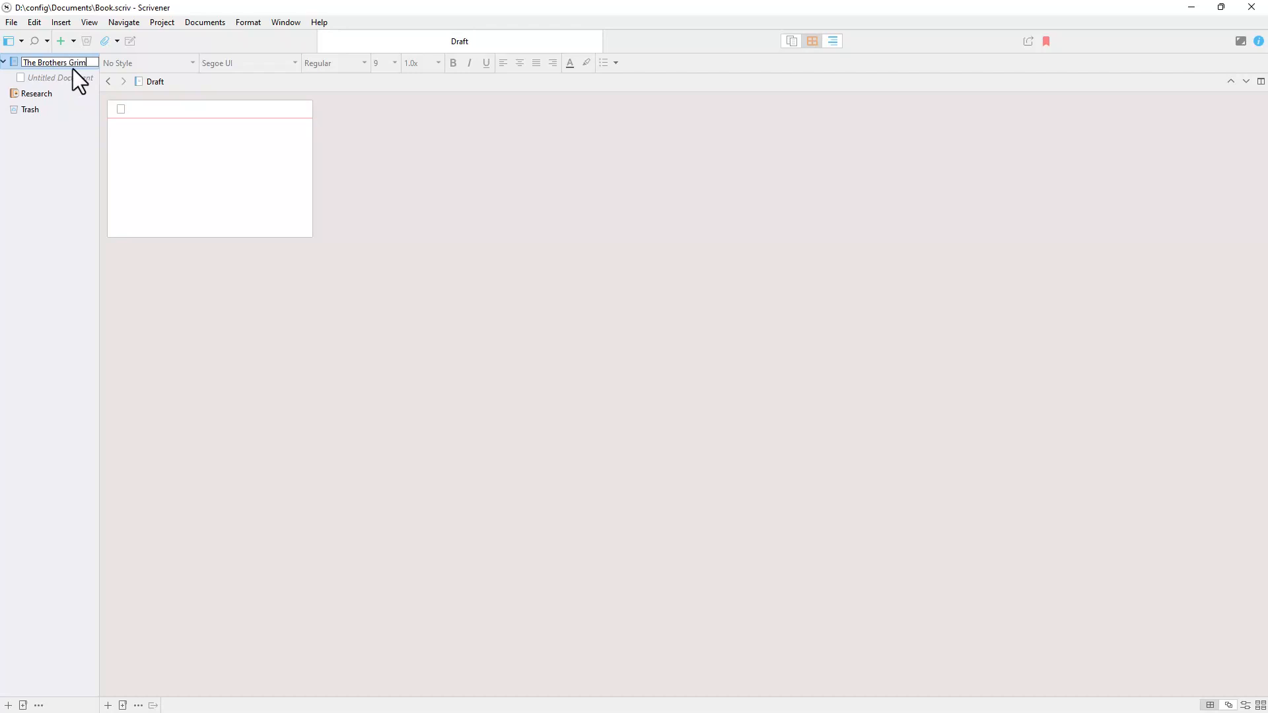
text(Fairy Tales)
key(Tab)
click(70, 63)
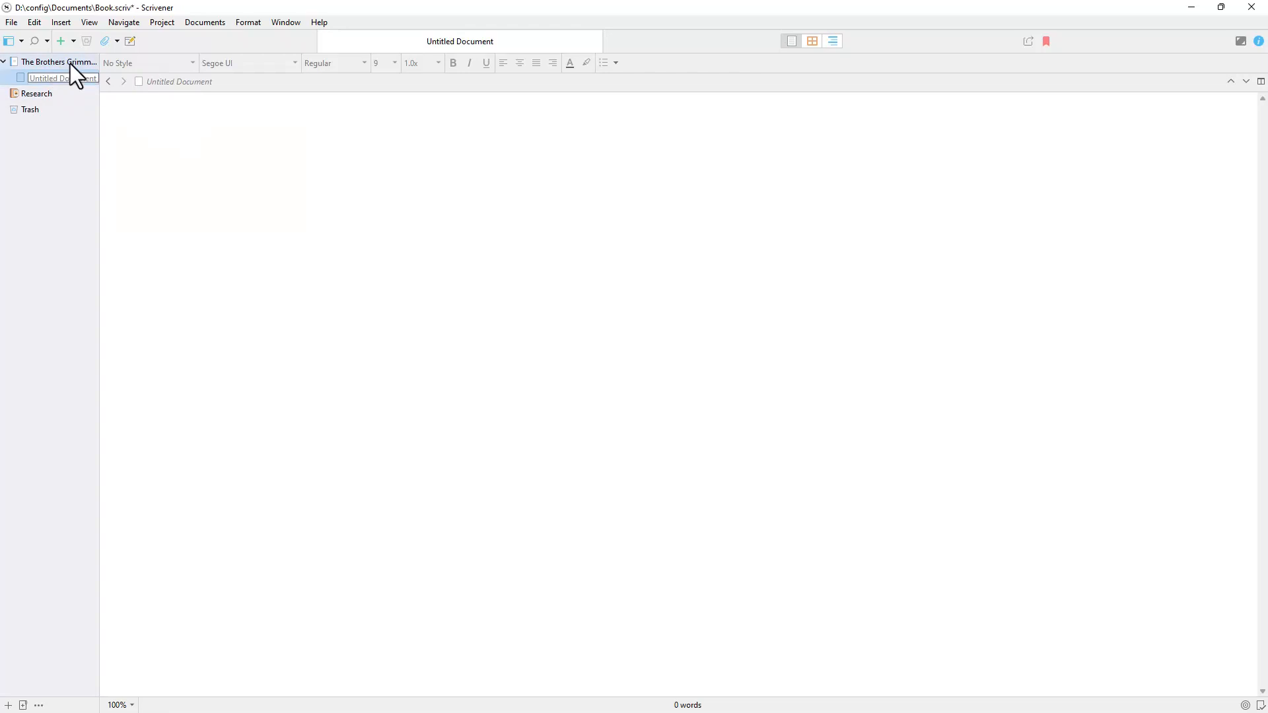
drag(101, 62, 174, 63)
mouse_move(90, 62)
mouse_down()
mouse_move(49, 85)
mouse_move(101, 65)
mouse_move(59, 66)
mouse_move(99, 63)
mouse_up()
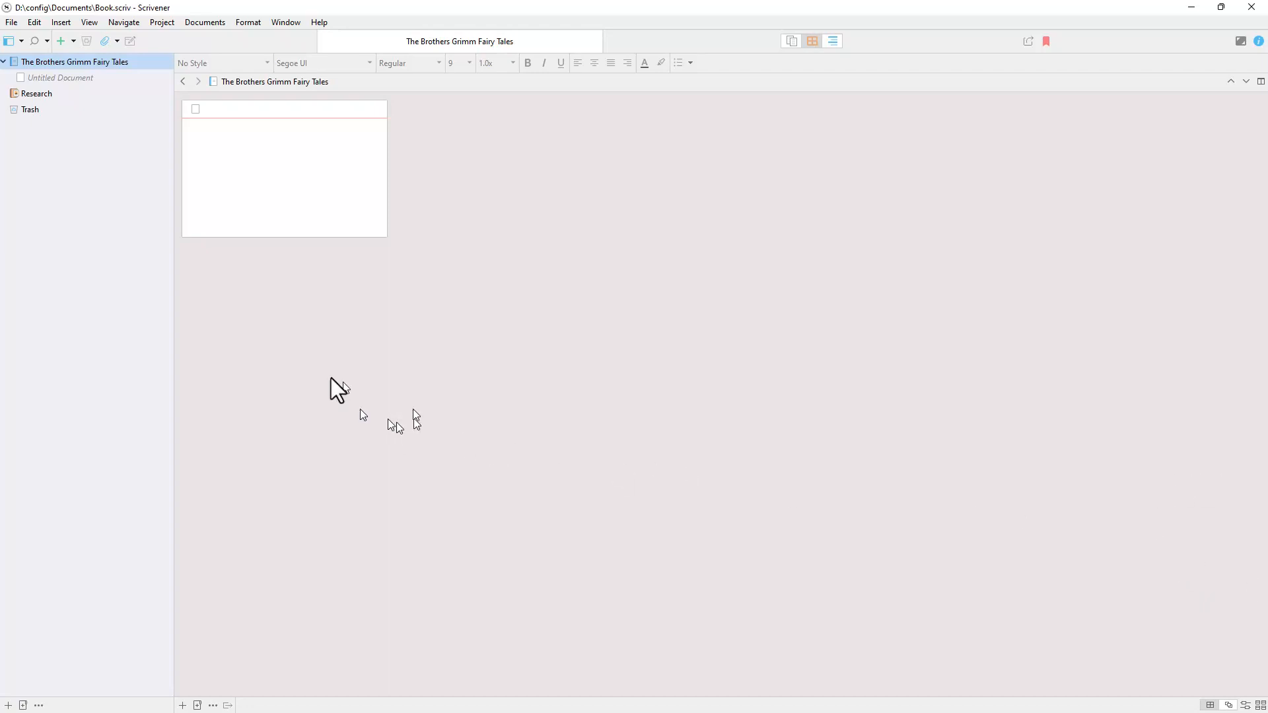
- Rename the untitled document under The Brothers Grimm Fairy Tales to Chapter 1
click(81, 78)
click(82, 78)
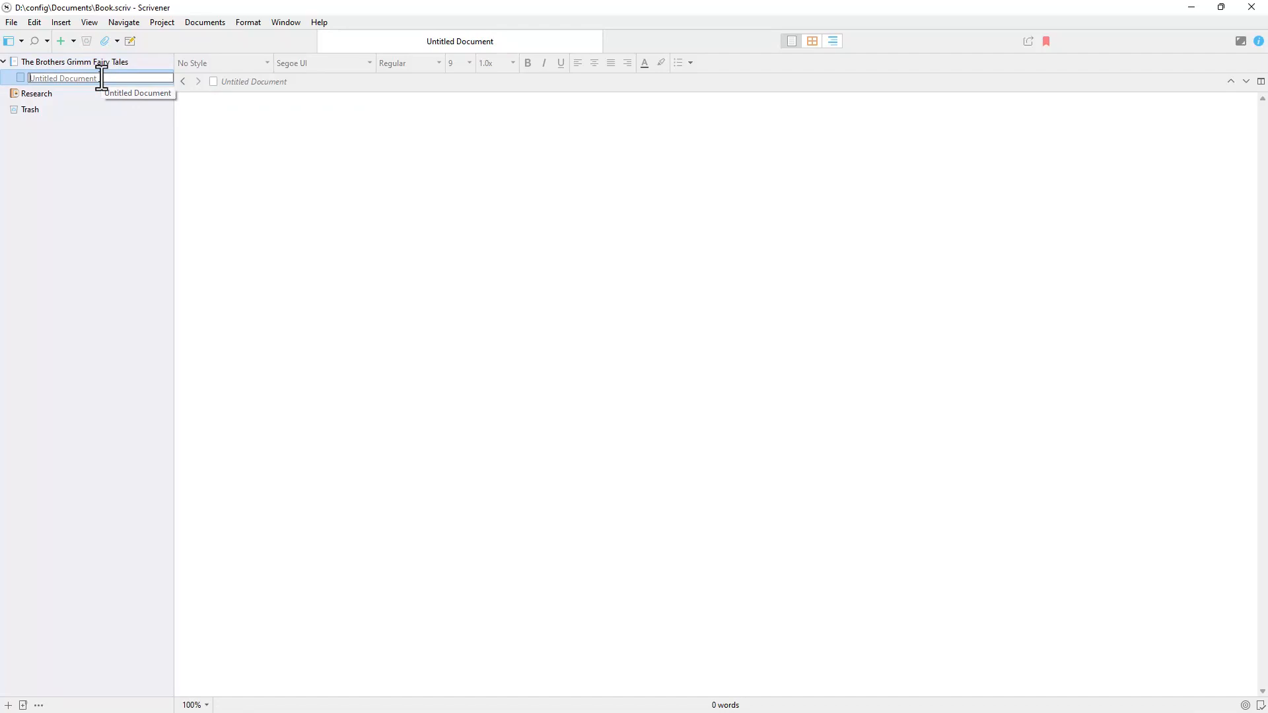
text(Chapter 1)
click(102, 104)
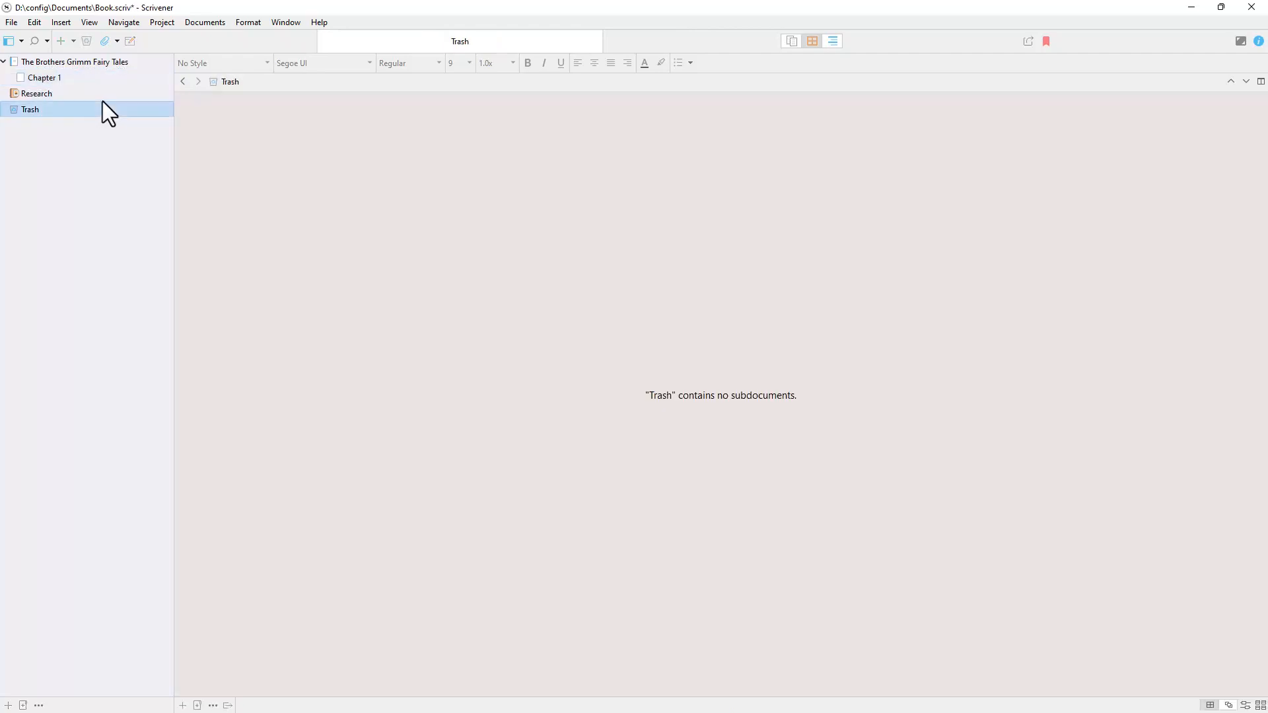
- Add a new text document to The Brothers Grimm Fairy Tales folder and name it Chapter 2
click(92, 74)
click(73, 62)
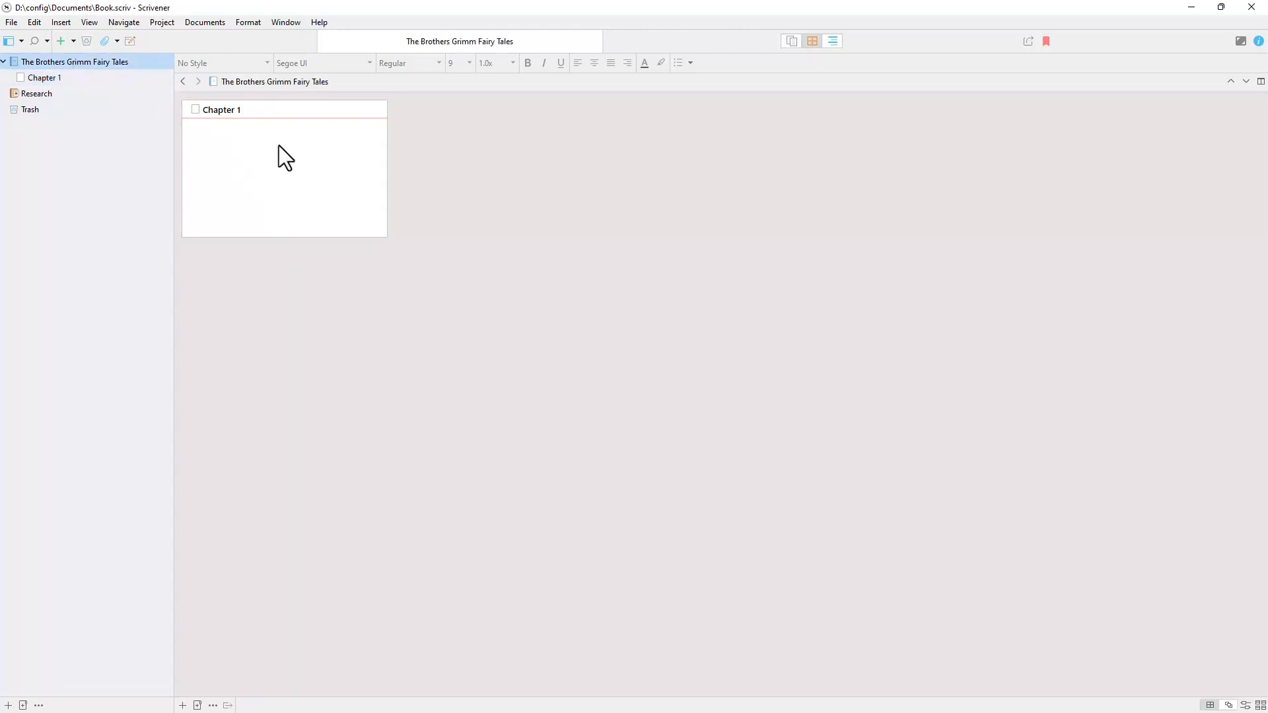
right_click(62, 61)
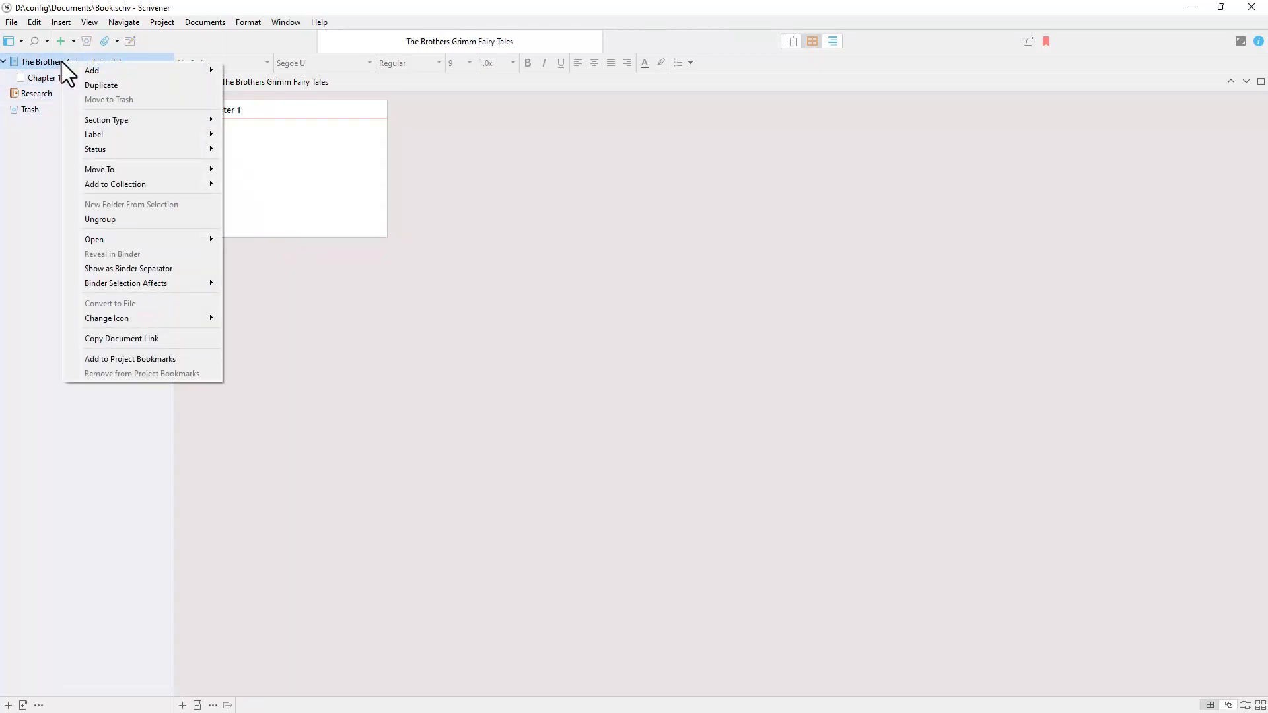
mouse_move(99, 70)
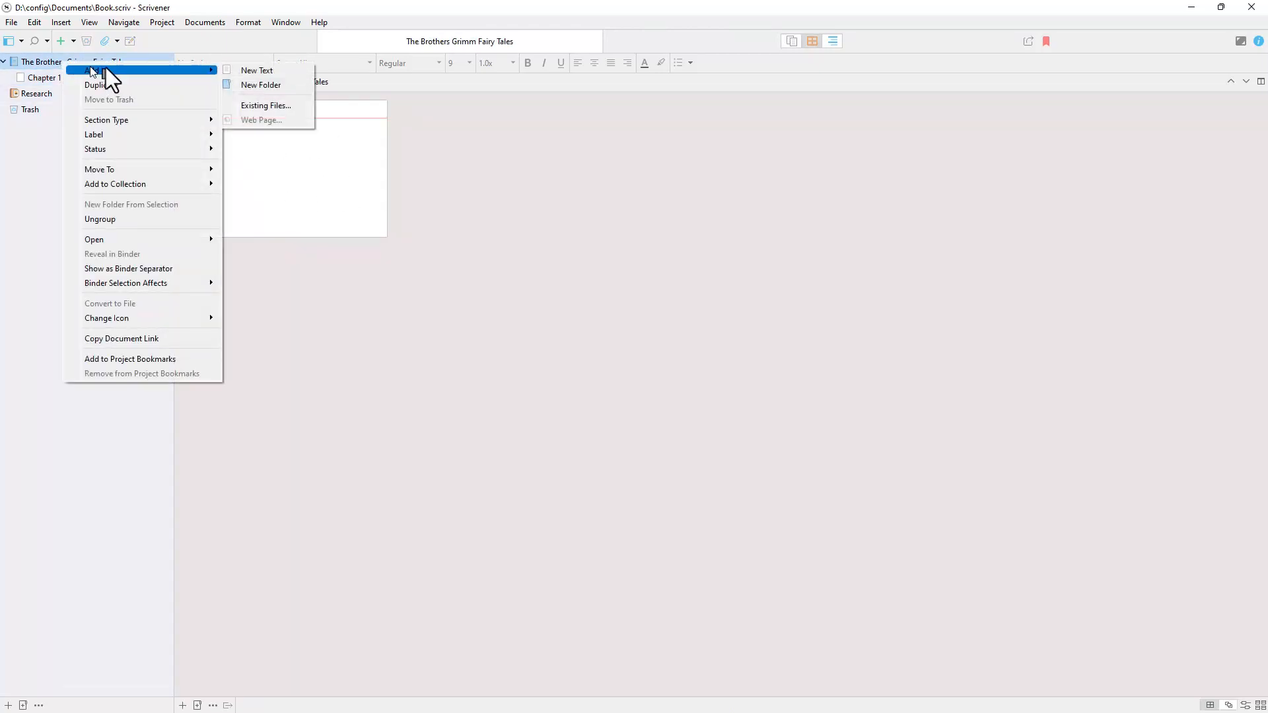
click(257, 70)
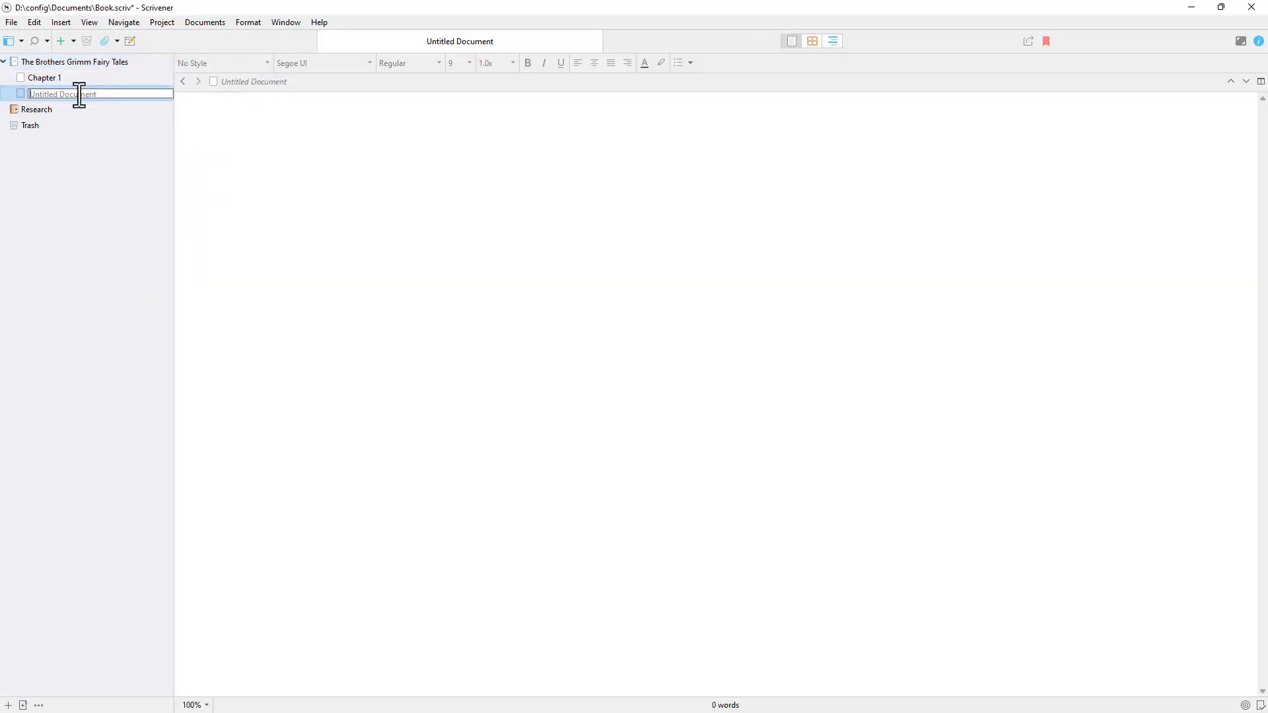
text(Chapter 2)
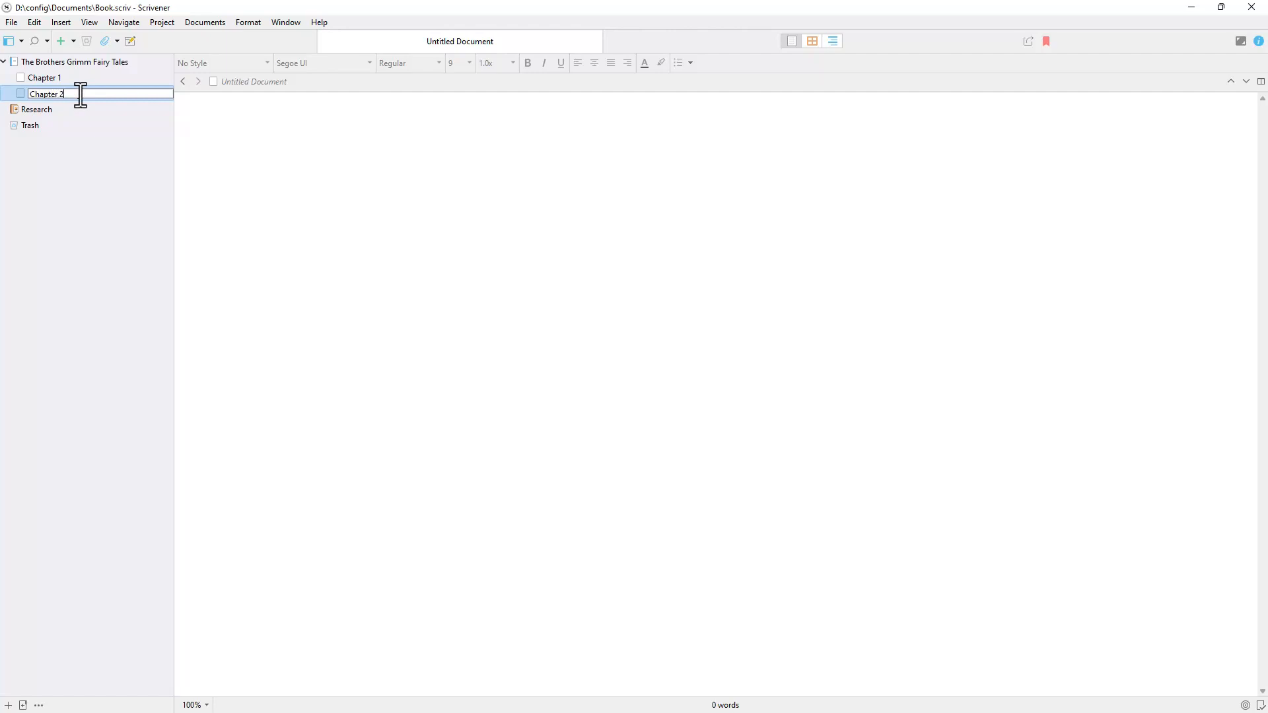
click(113, 127)
- Add another new text document to The Brothers Grimm Fairy Tales folder and name it Chapter 3
click(104, 61)
right_click(104, 60)
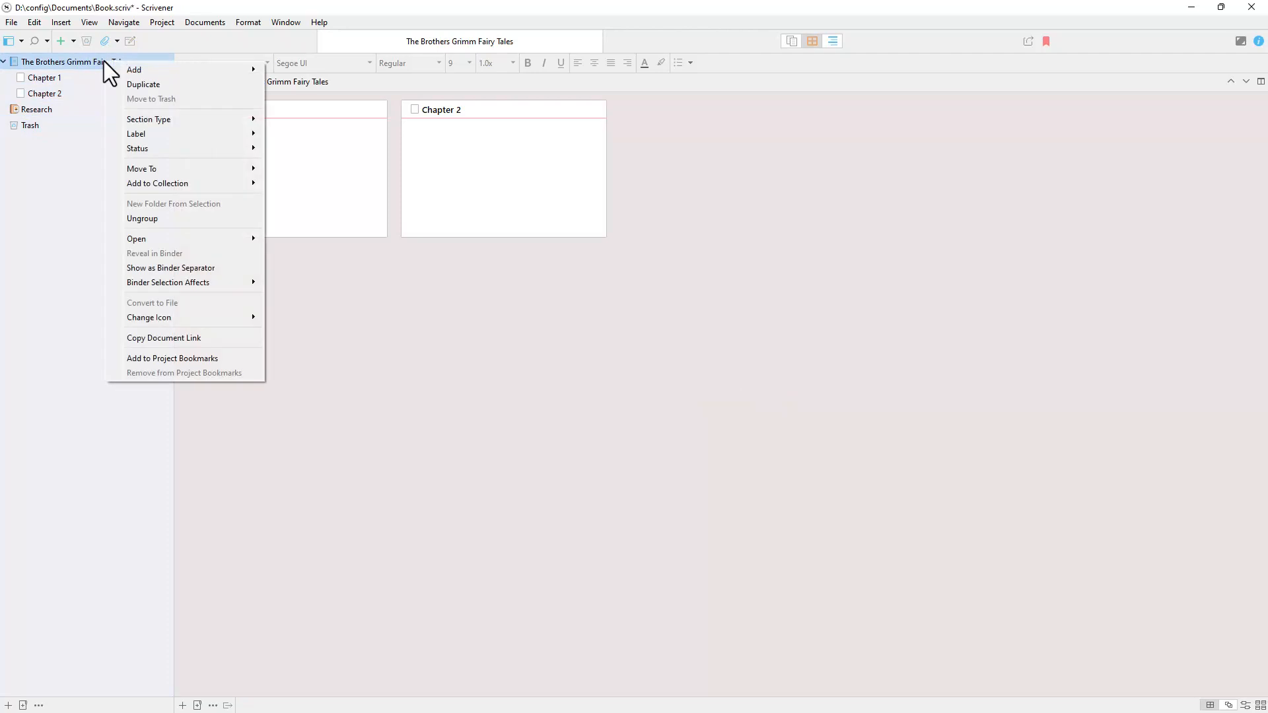
mouse_move(142, 66)
click(296, 69)
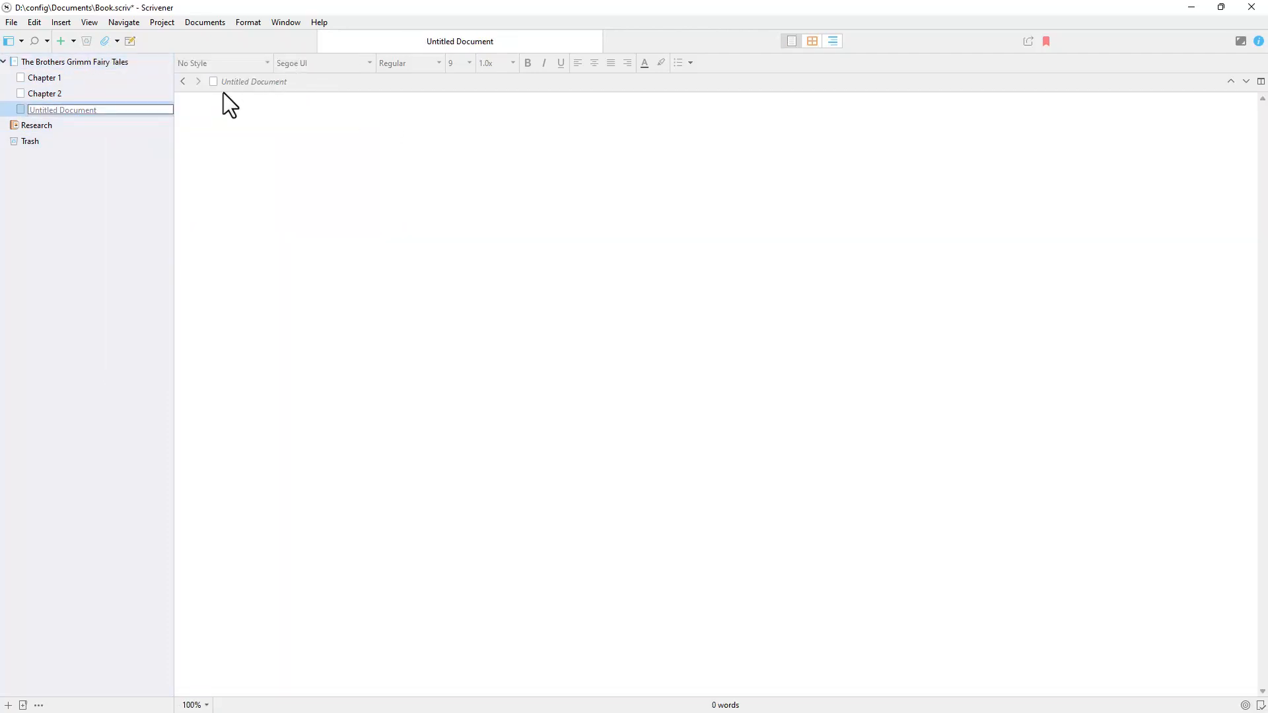
text(Chapter 3)
key(Return)
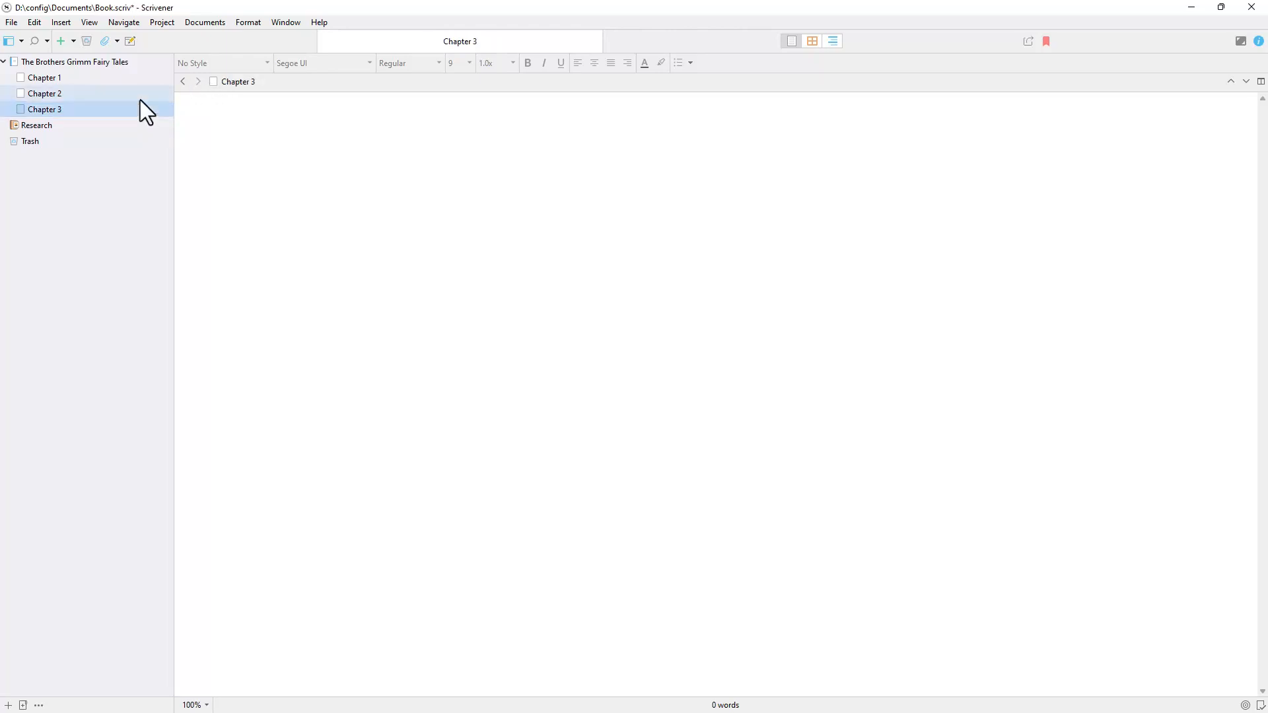
- View The Brothers Grimm Fairy Tales folder in the corkboard and scrivenings modes, ending in the outline view
click(90, 62)
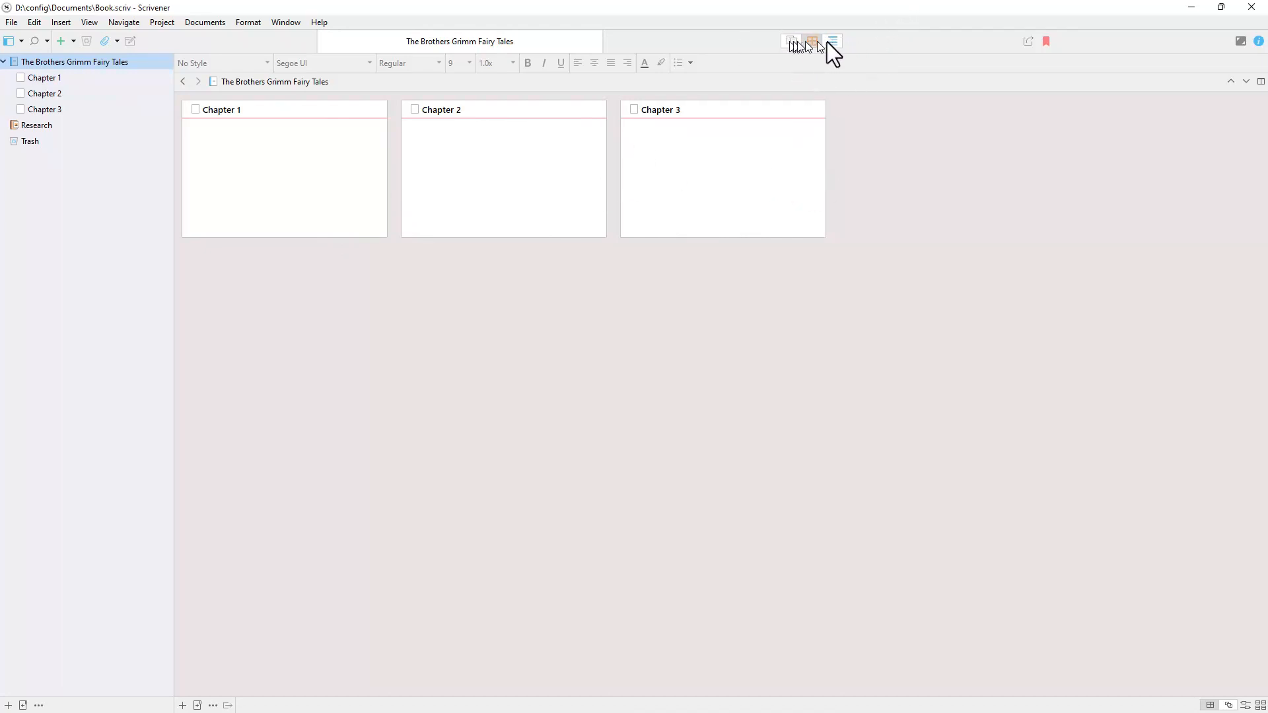
click(792, 45)
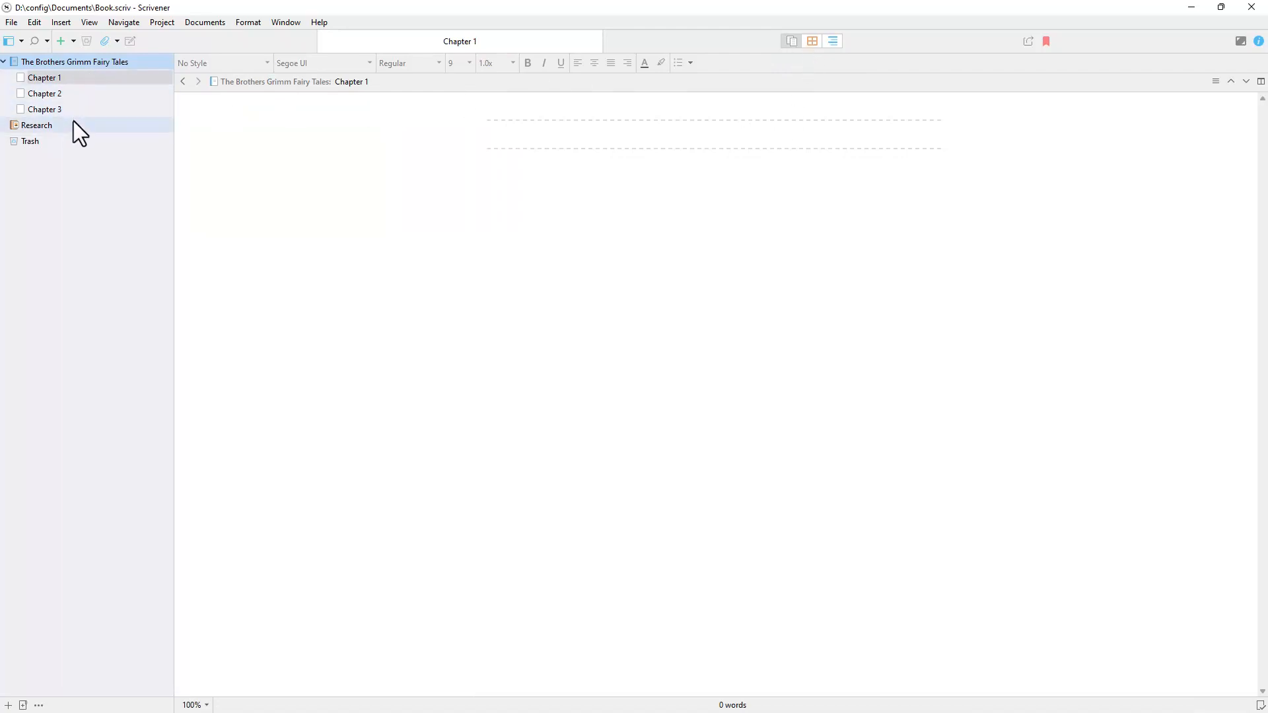
click(812, 41)
click(832, 41)
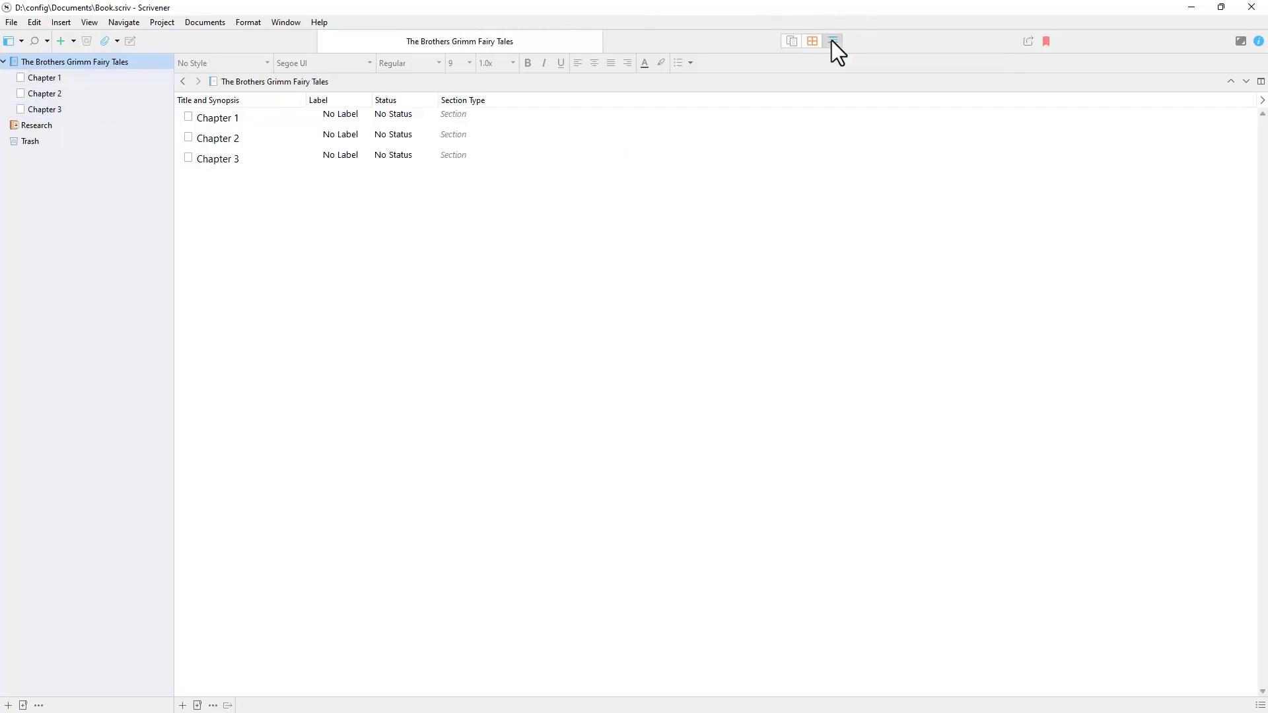
- Set Chapter 1's status to To Do and Chapter 2's status to In Progress in the outline
click(402, 119)
click(429, 115)
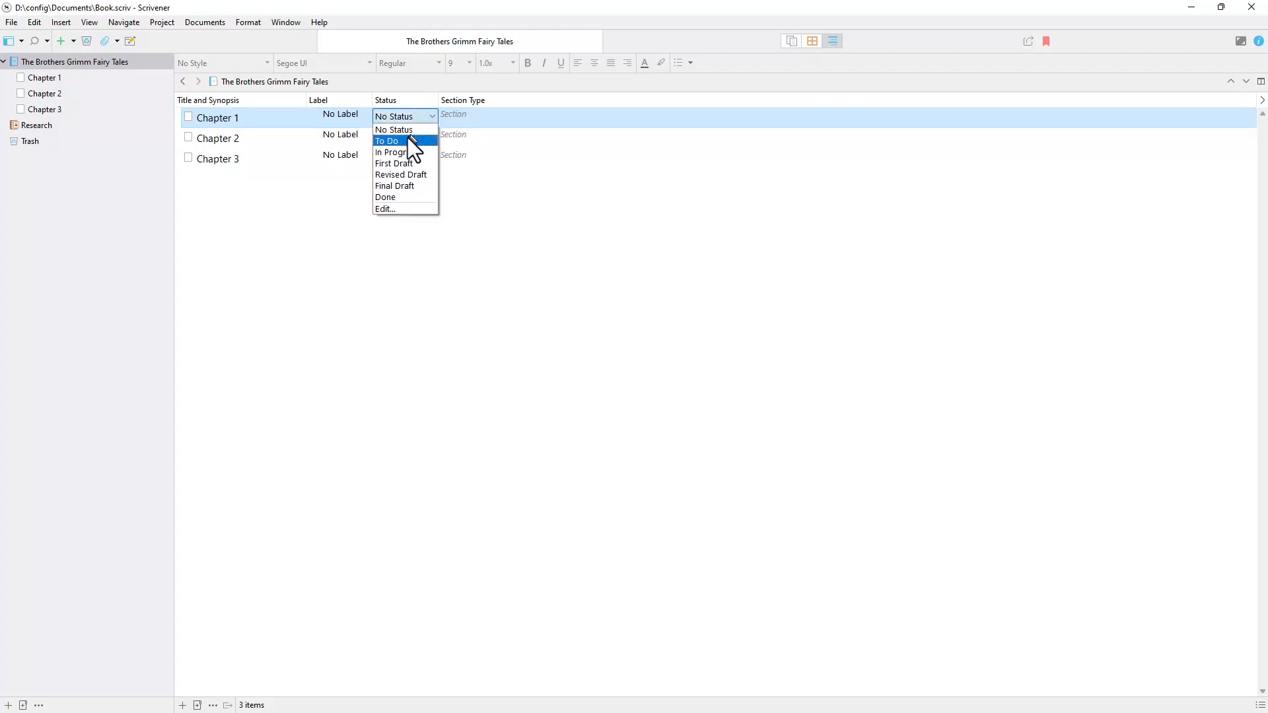
click(404, 141)
click(414, 136)
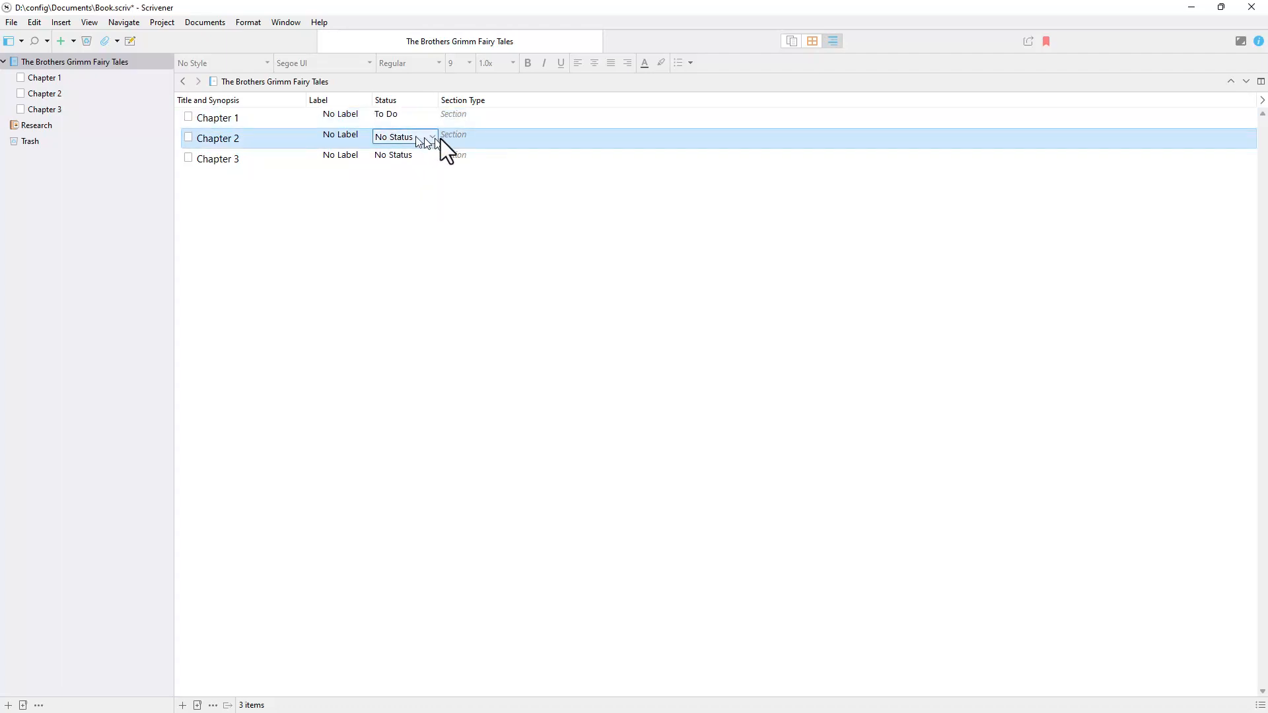
click(433, 137)
click(412, 171)
- Set Chapter 3's status to Done in the outline
click(433, 156)
click(433, 156)
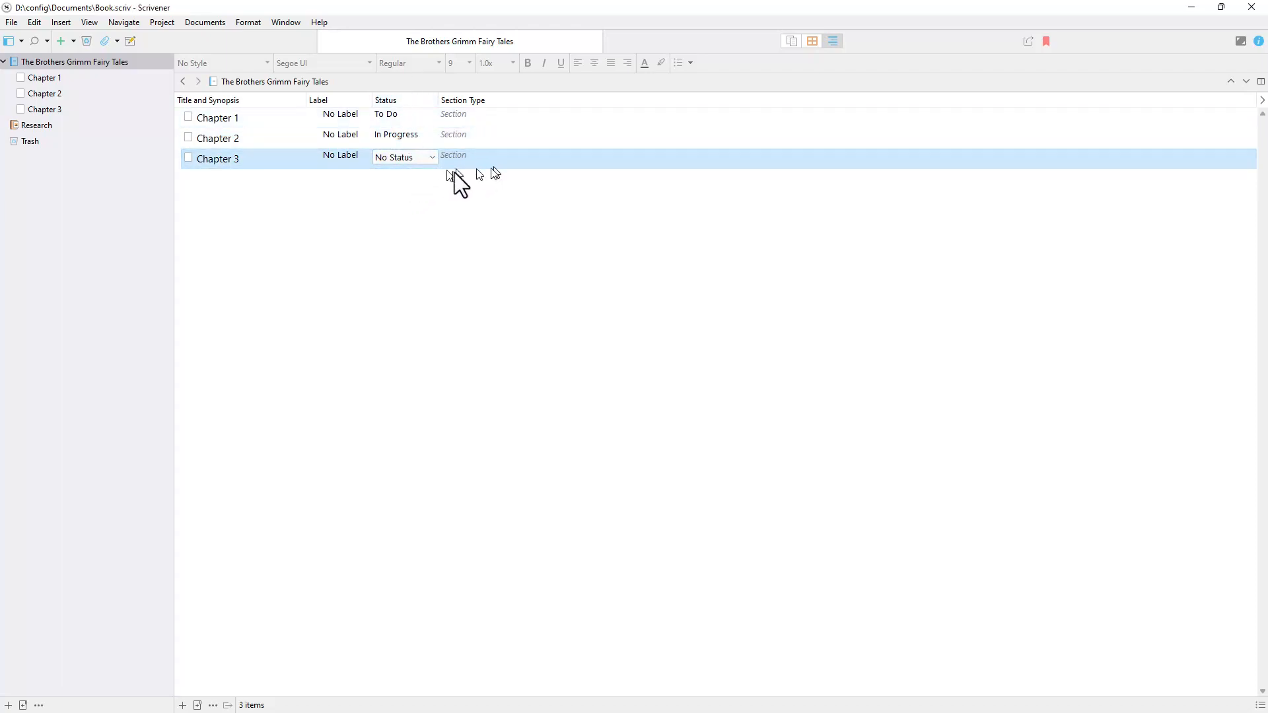
click(432, 156)
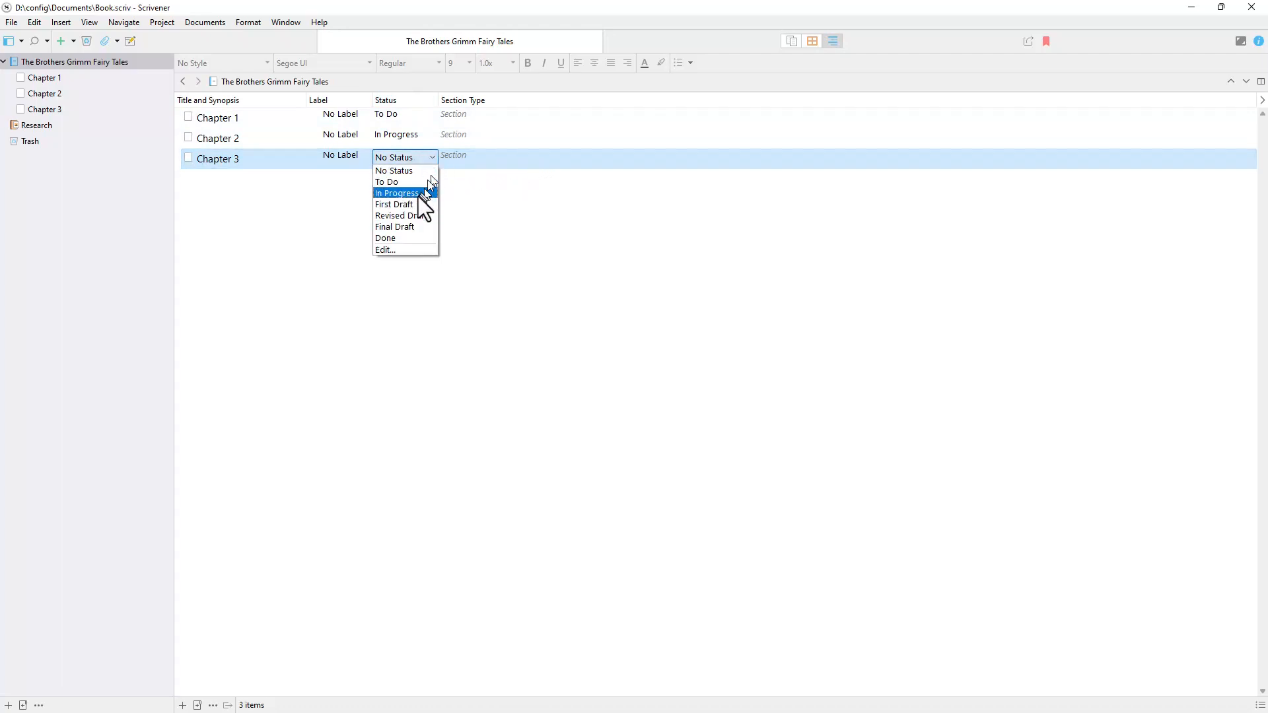
click(424, 237)
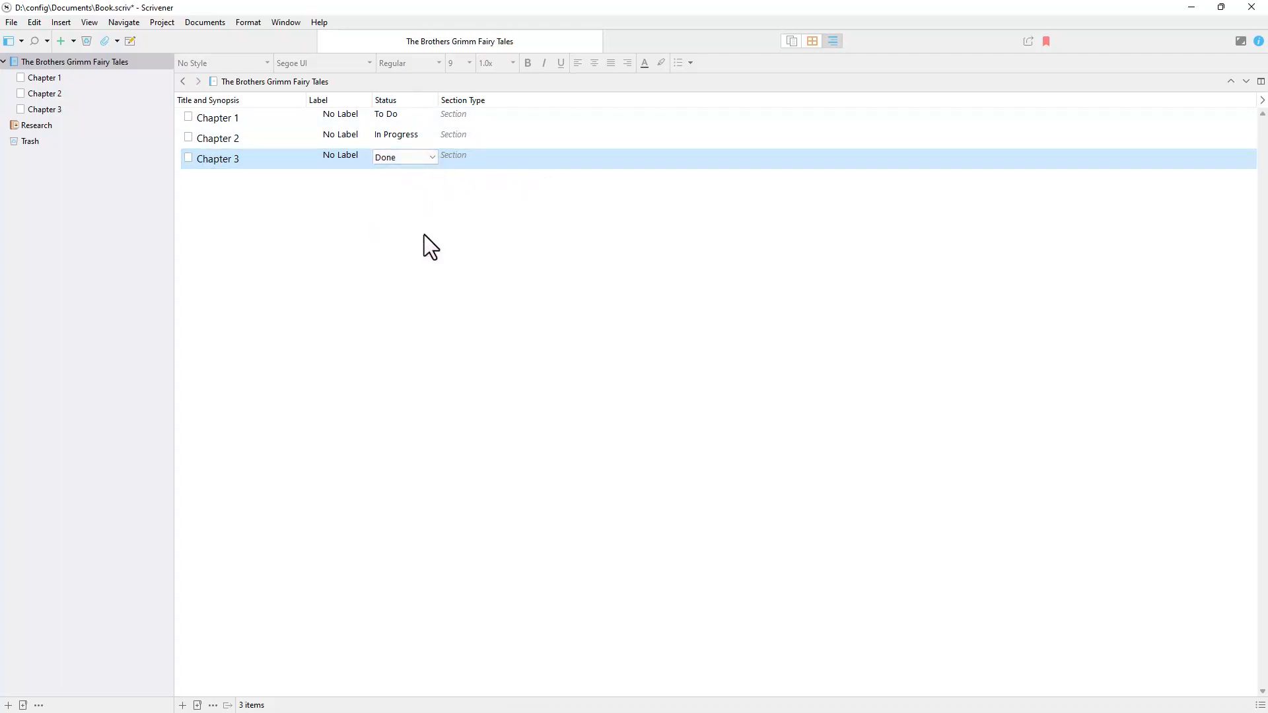
click(432, 158)
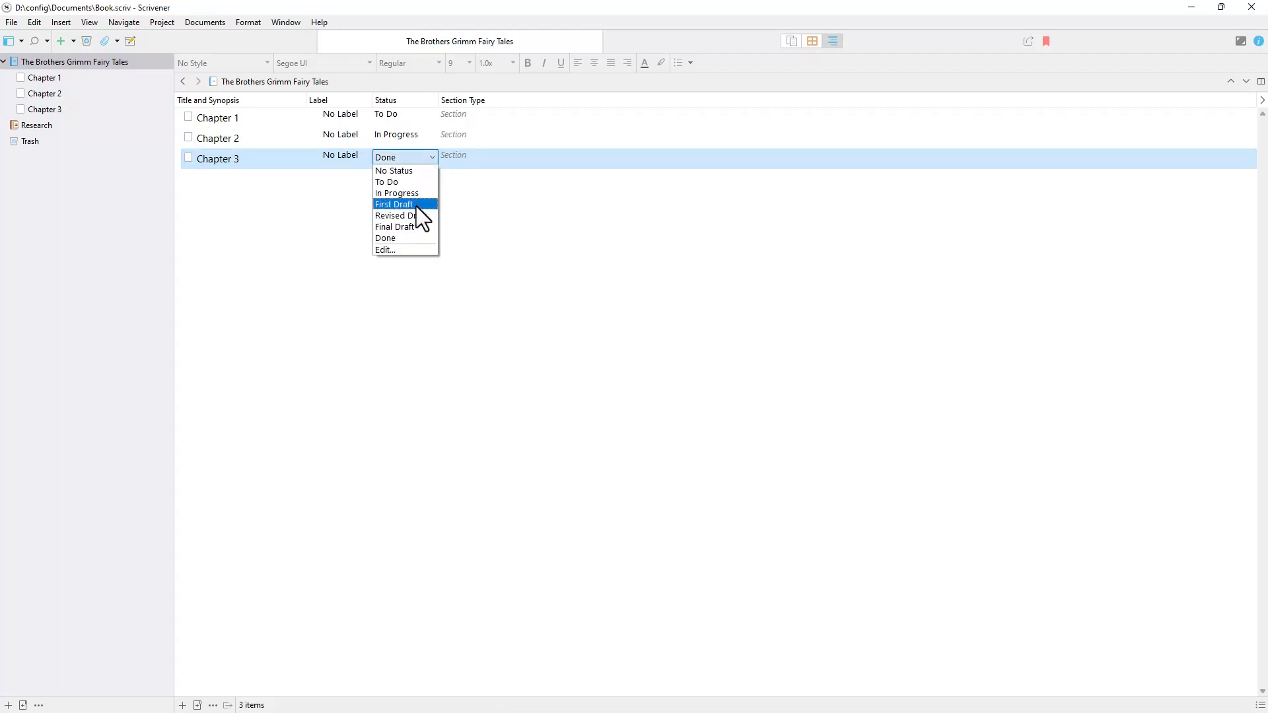
click(521, 195)
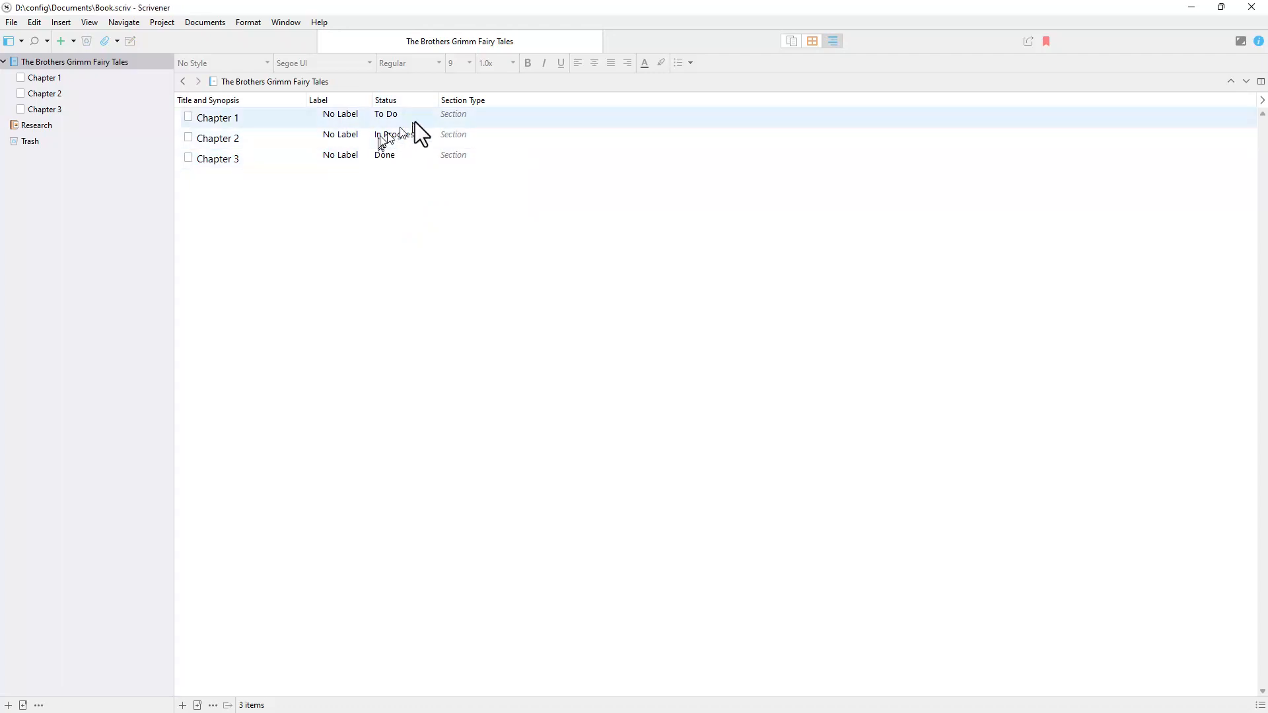
- Check the label colours available for Chapter 1 in the outline, and switch the folder to the corkboard view
click(342, 116)
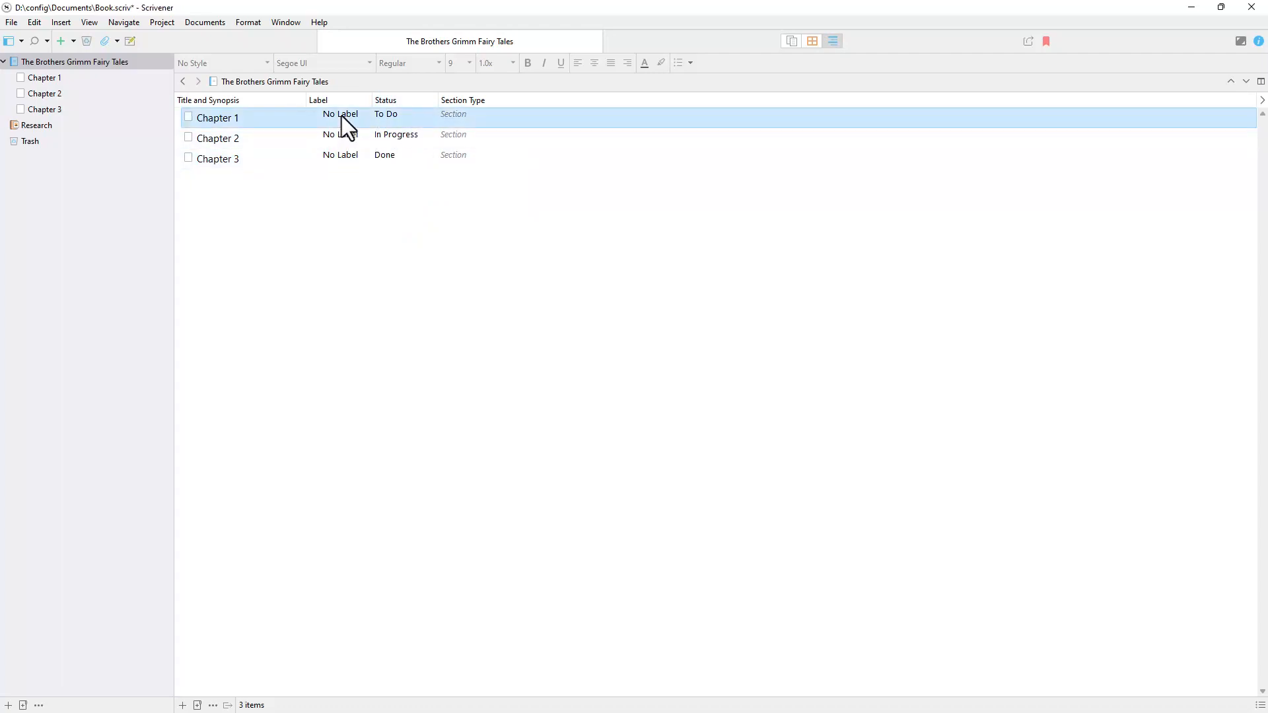
click(365, 116)
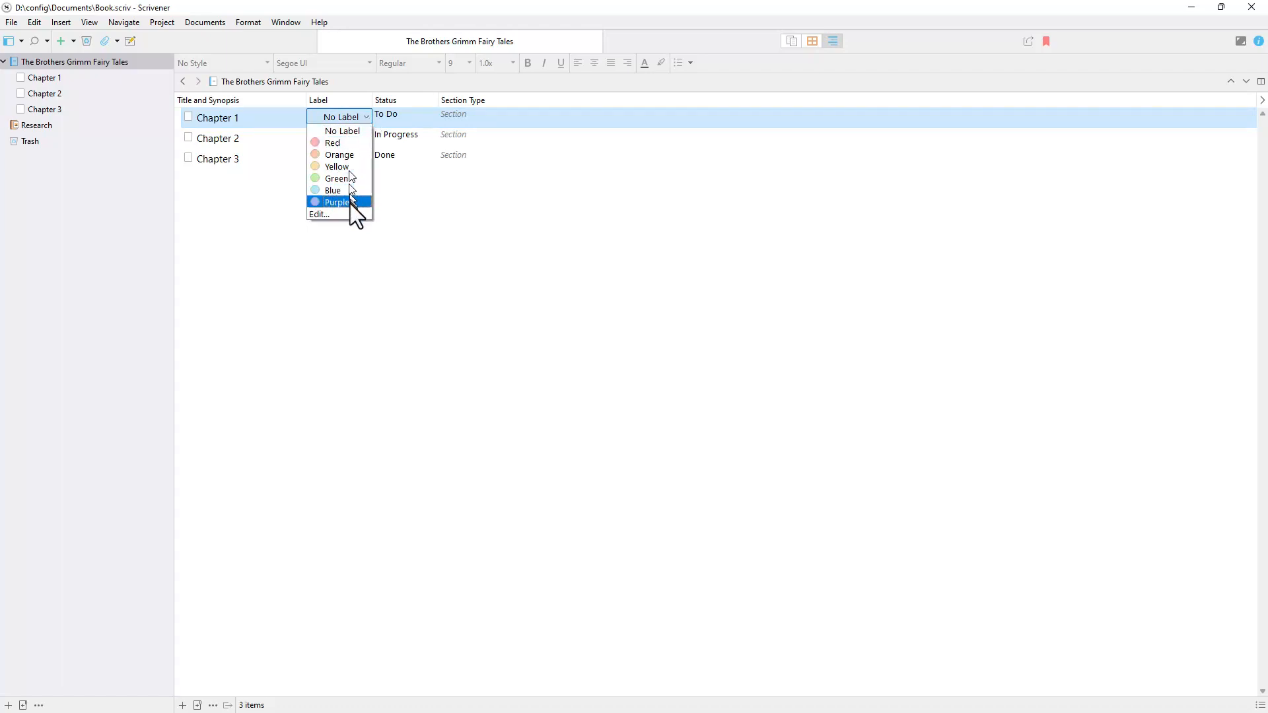
click(340, 103)
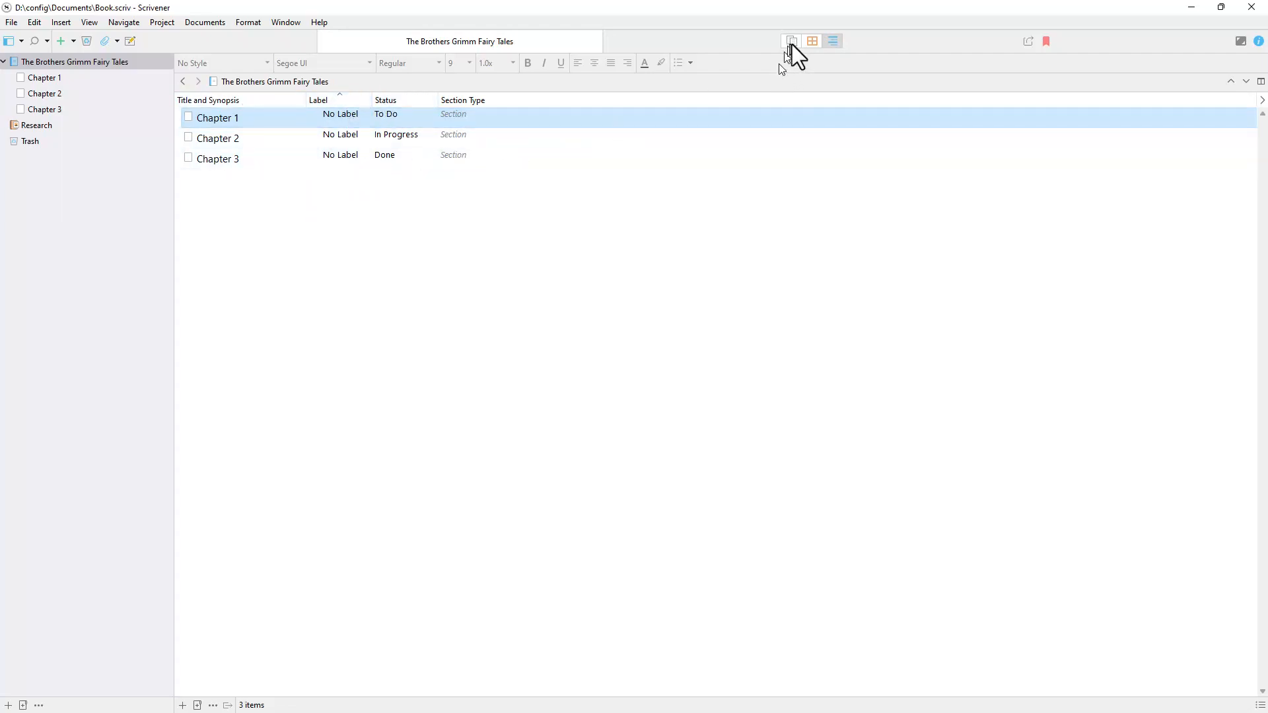
click(813, 43)
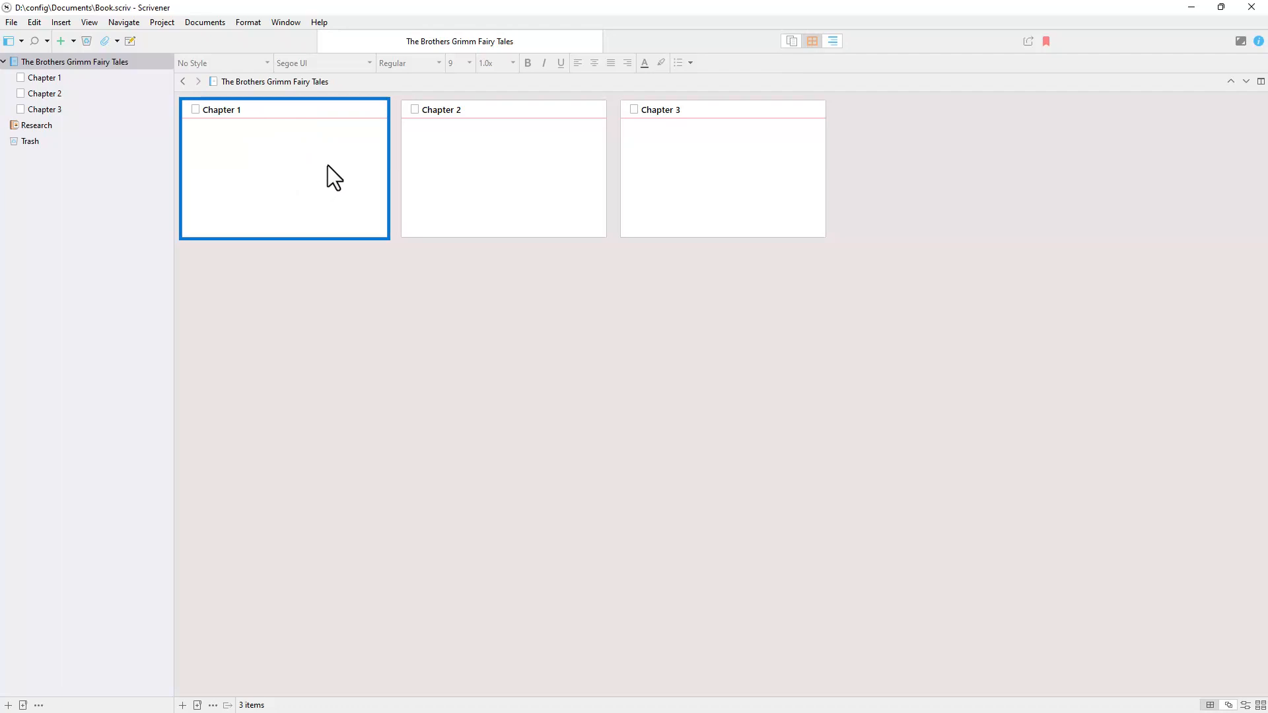
- Open the Chapter 1 document and paste in the story text beginning "A certain king had a beautiful garden"
click(53, 78)
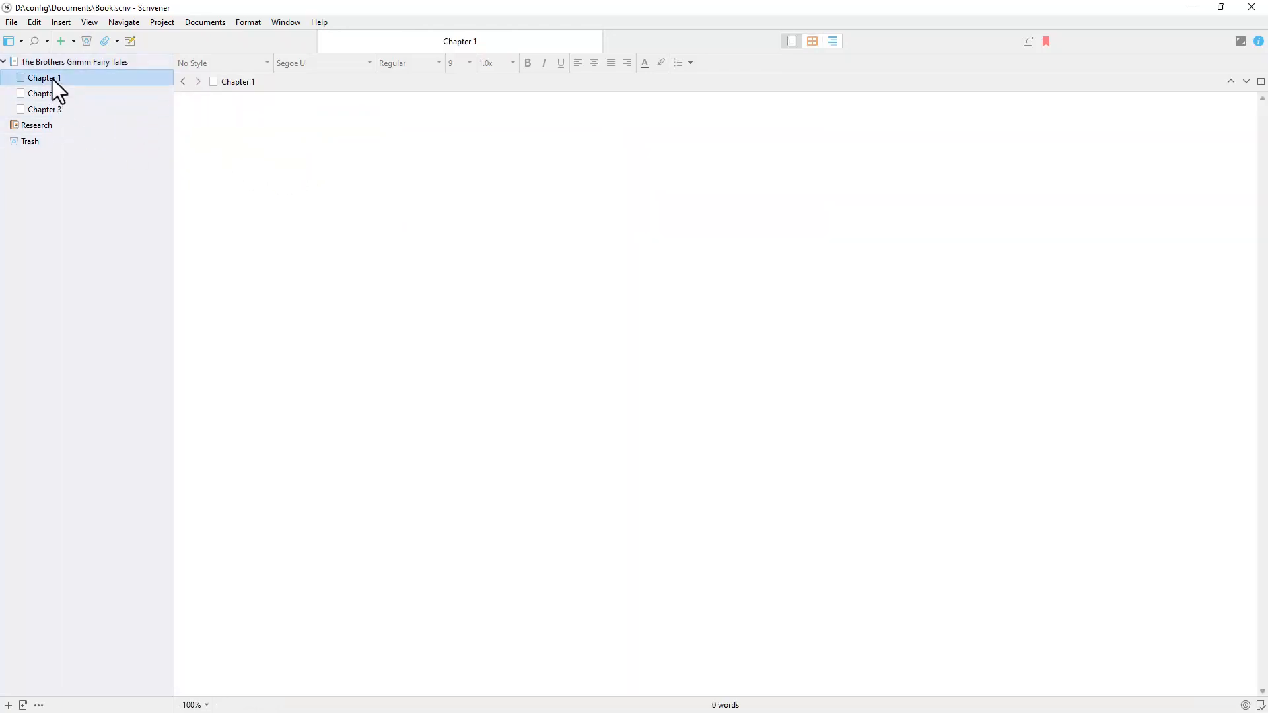
click(616, 139)
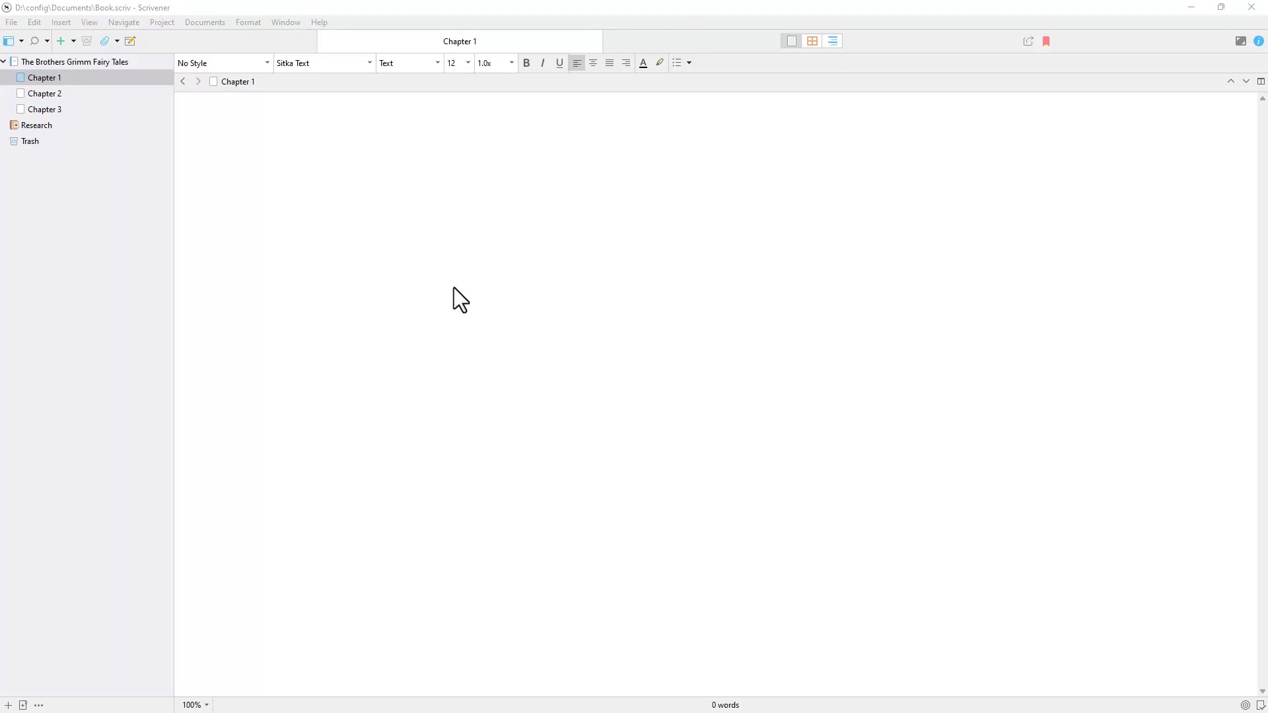
click(647, 149)
key(ctrl+v)
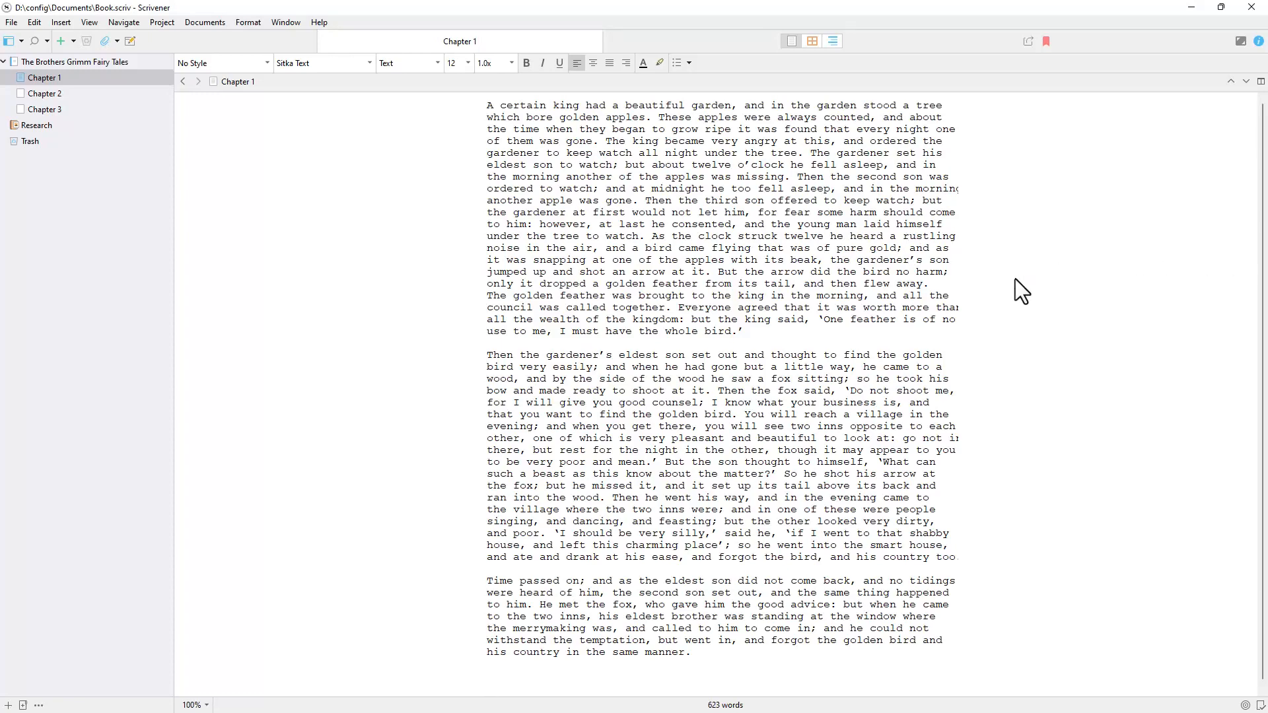
- Rename the Chapter 1 document as The Golden Bird
click(99, 79)
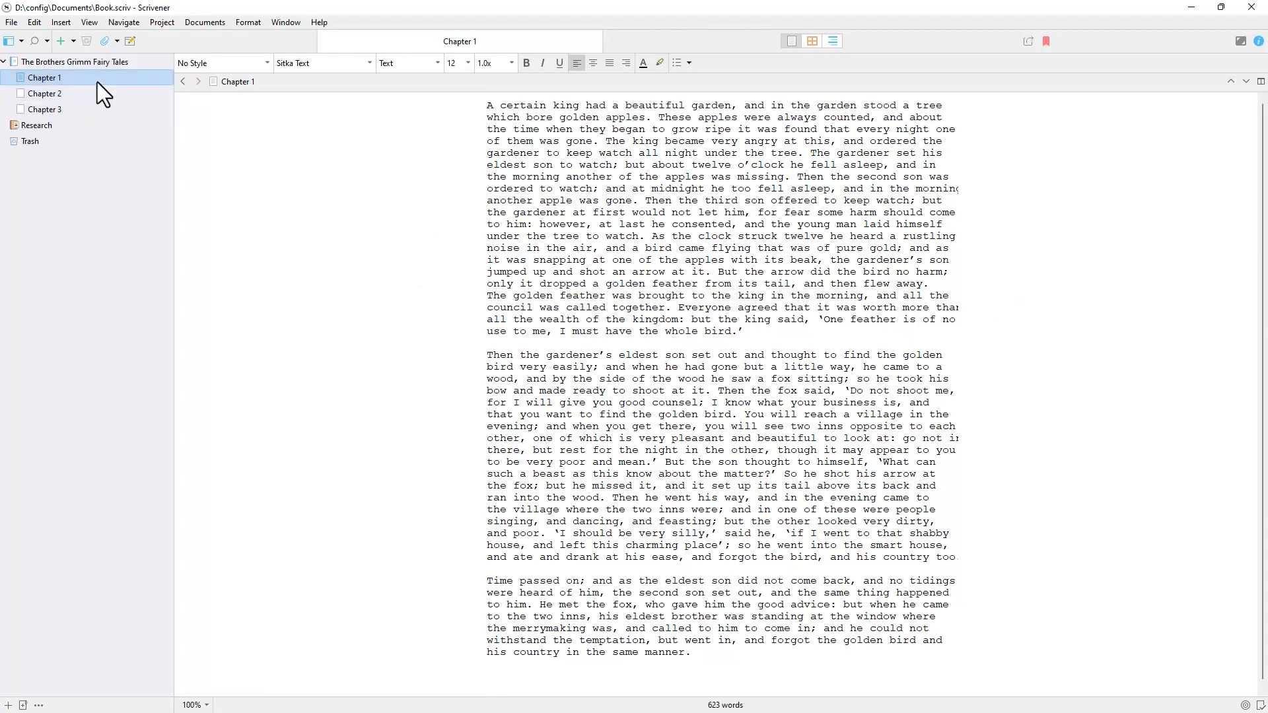
double_click(97, 78)
click(88, 80)
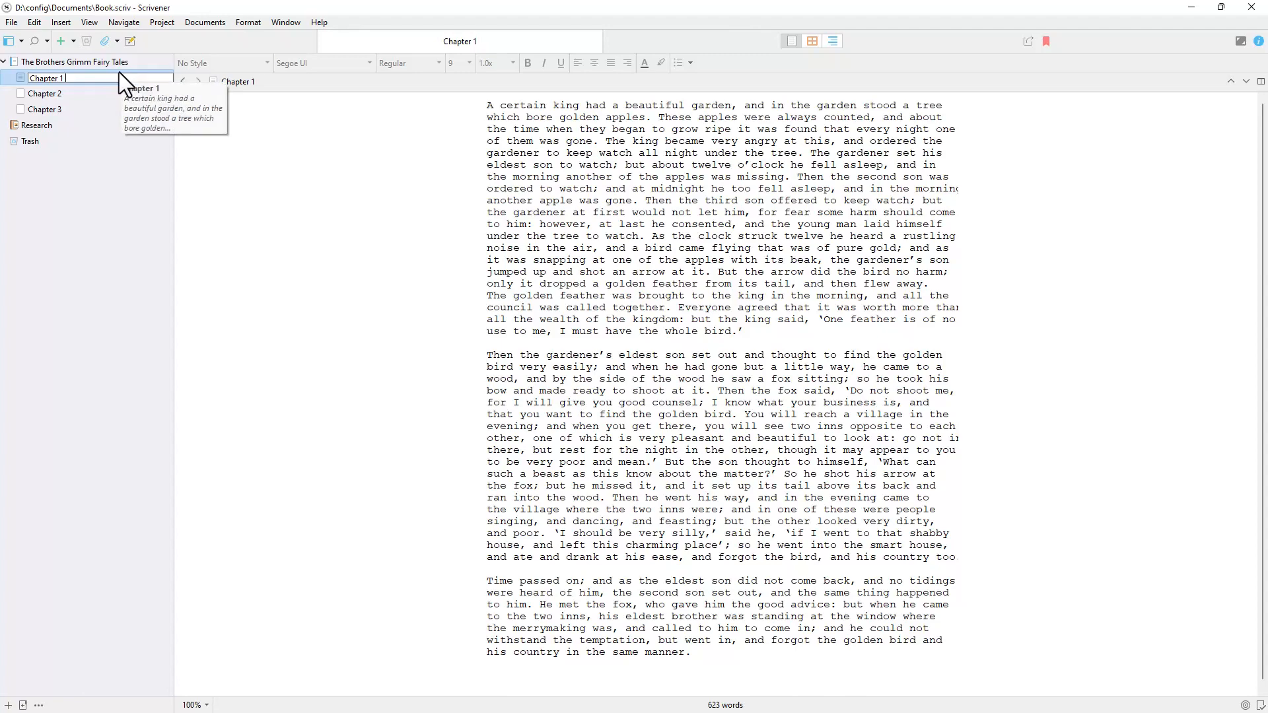
key(BackSpace)
key(BackSpace)
key(BackSpace)
key(BackSpace)
key(BackSpace)
key(BackSpace)
key(BackSpace)
key(BackSpace)
key(BackSpace)
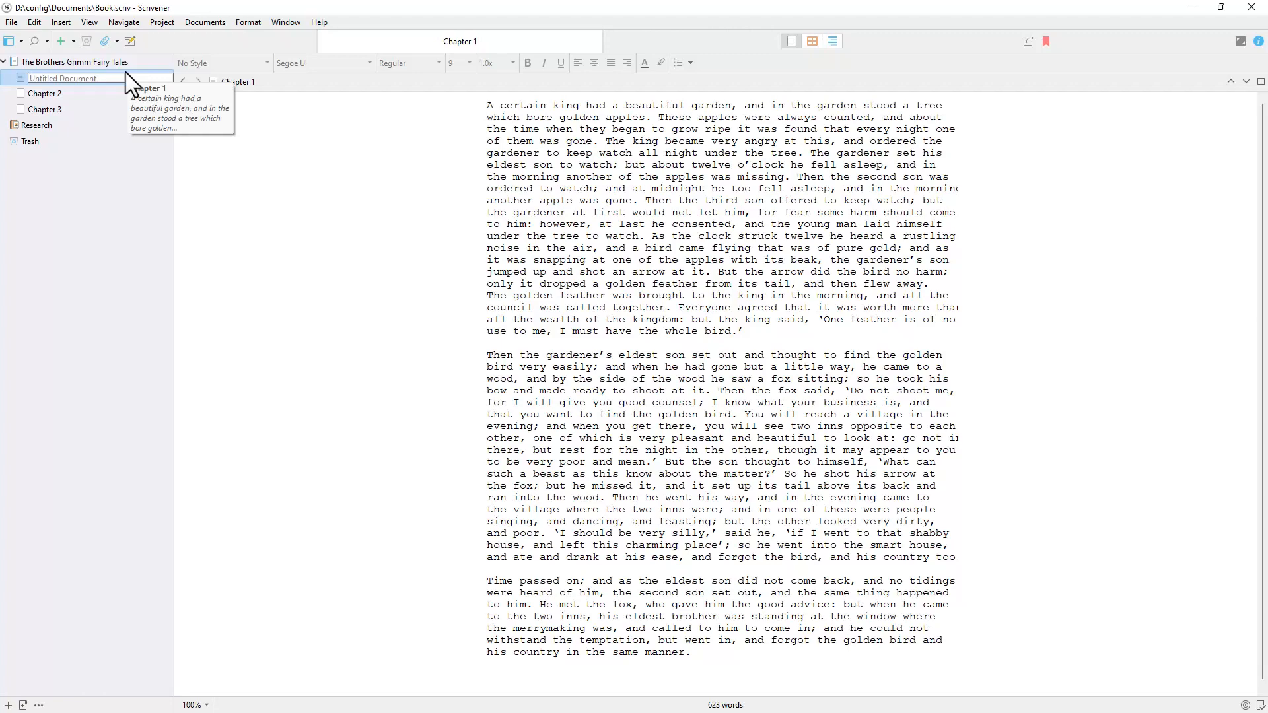
text(The Gole)
key(BackSpace)
text(den)
text( Bik)
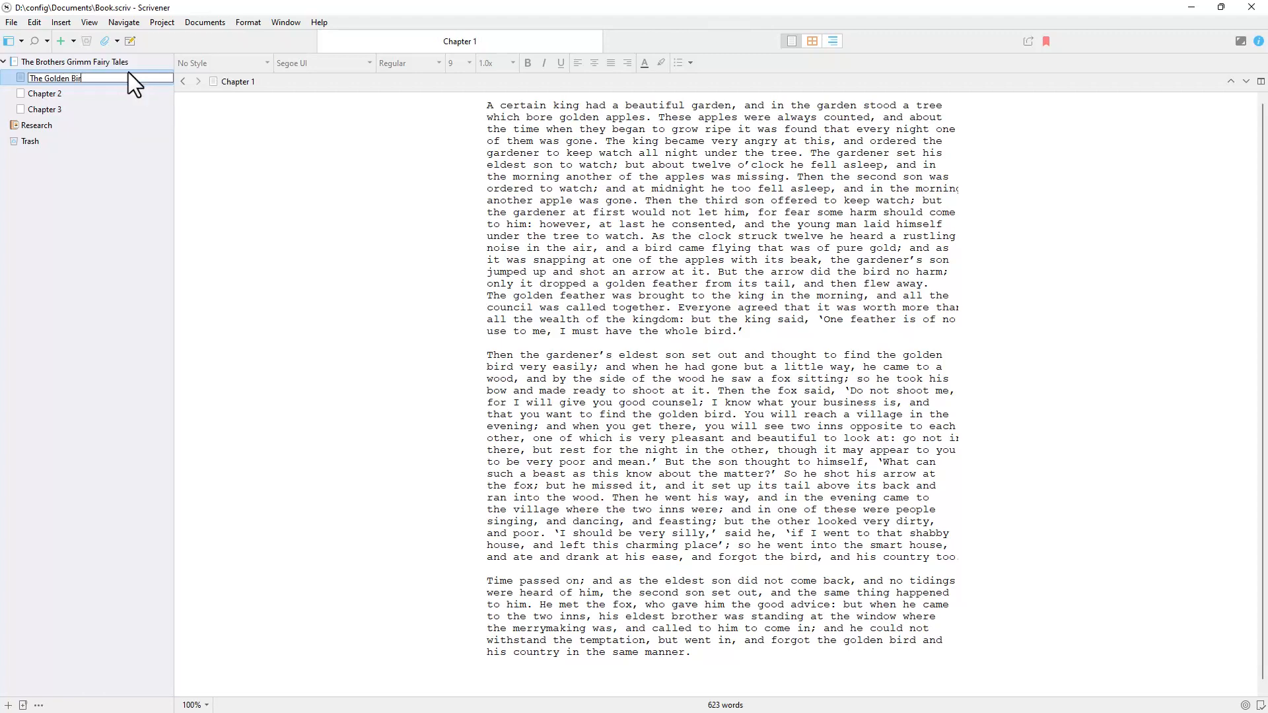
text(d)
click(118, 94)
click(94, 77)
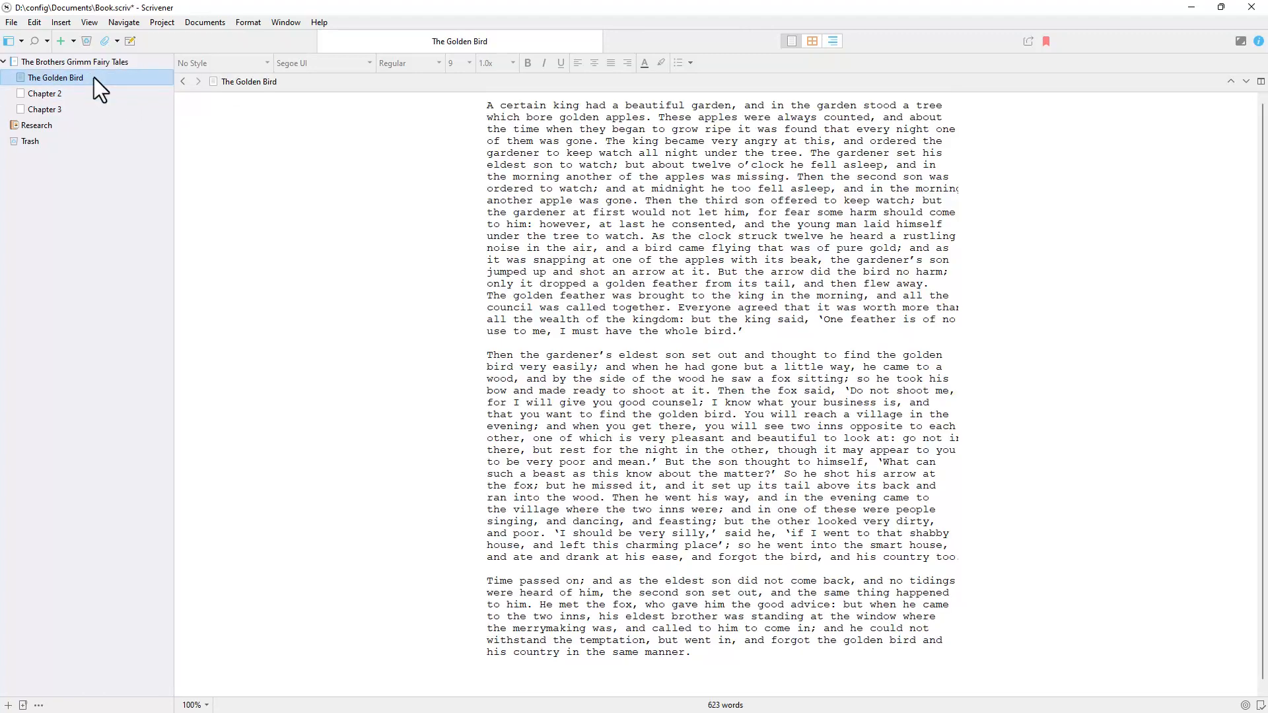
- Open the Chapter 2 document and paste in the story text beginning "Some men are born to good luck"
double_click(38, 92)
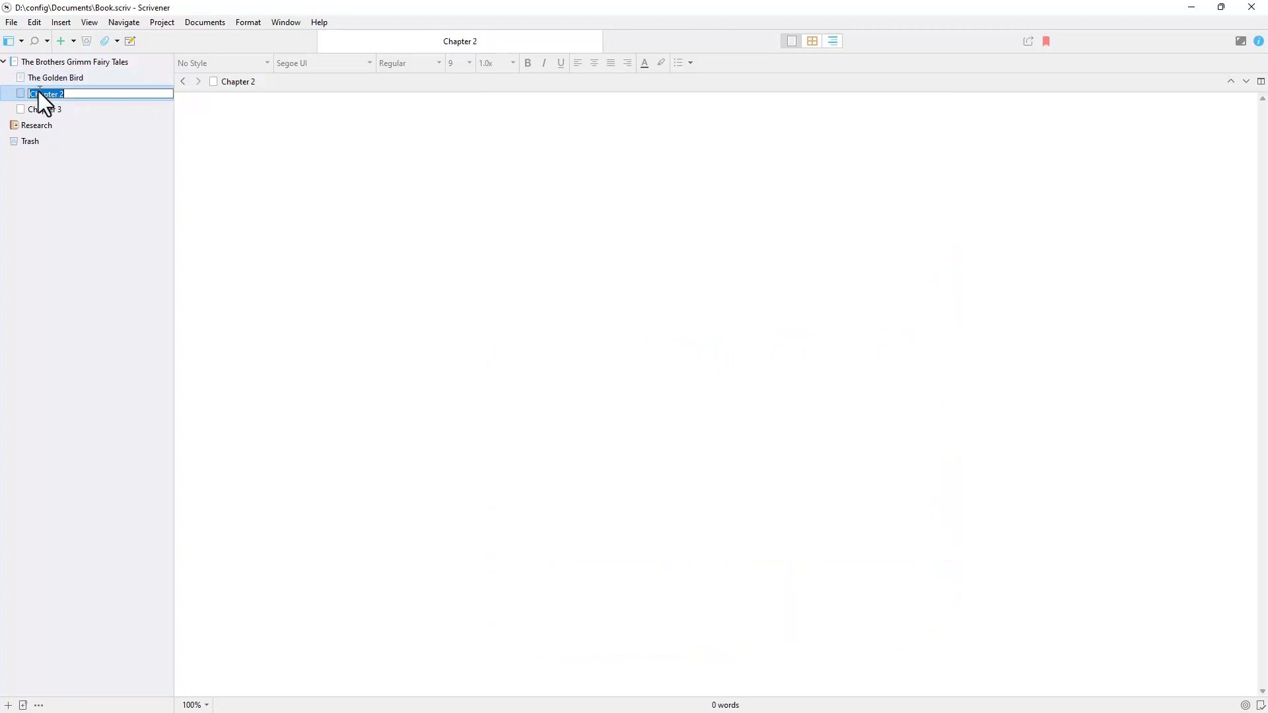
click(544, 130)
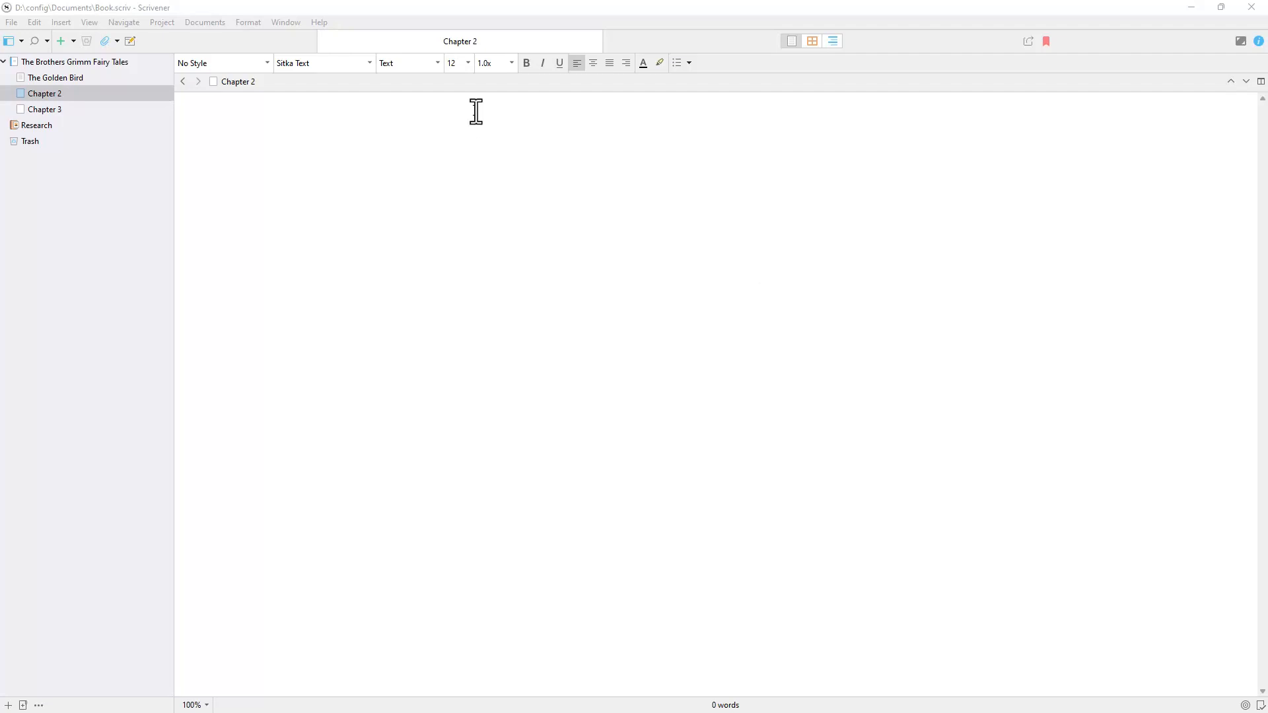
click(534, 96)
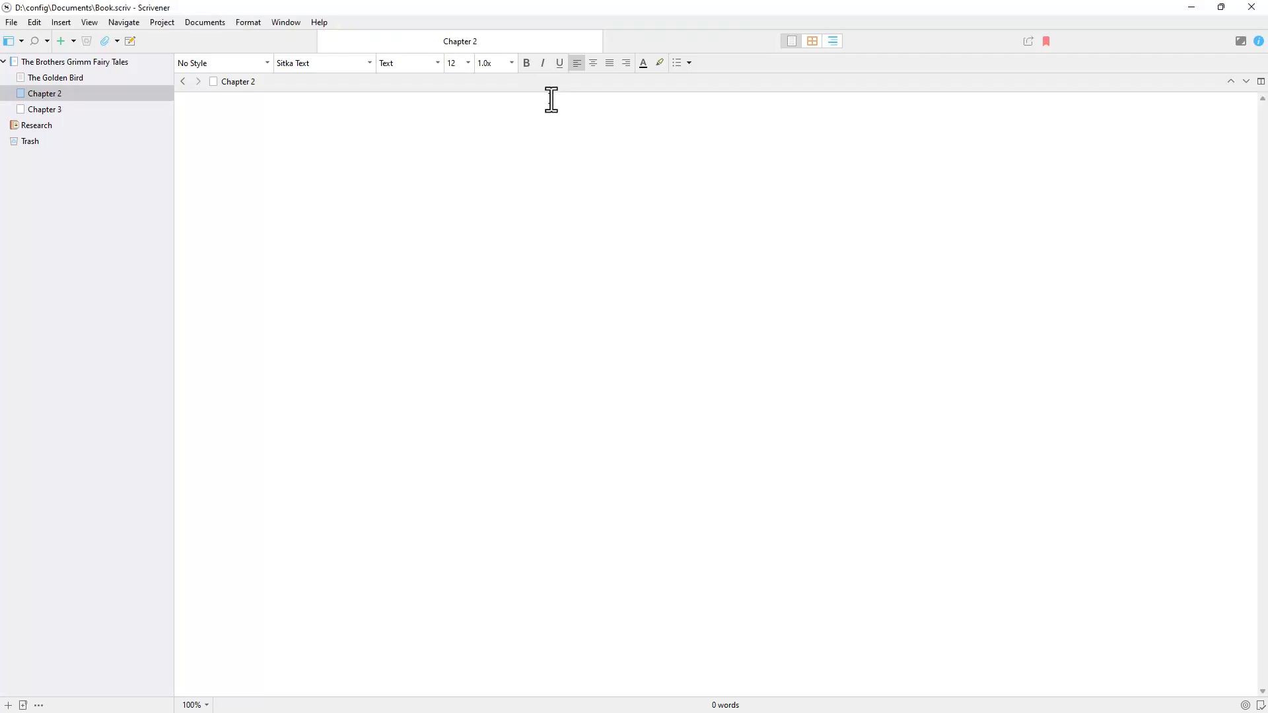
key(ctrl+v)
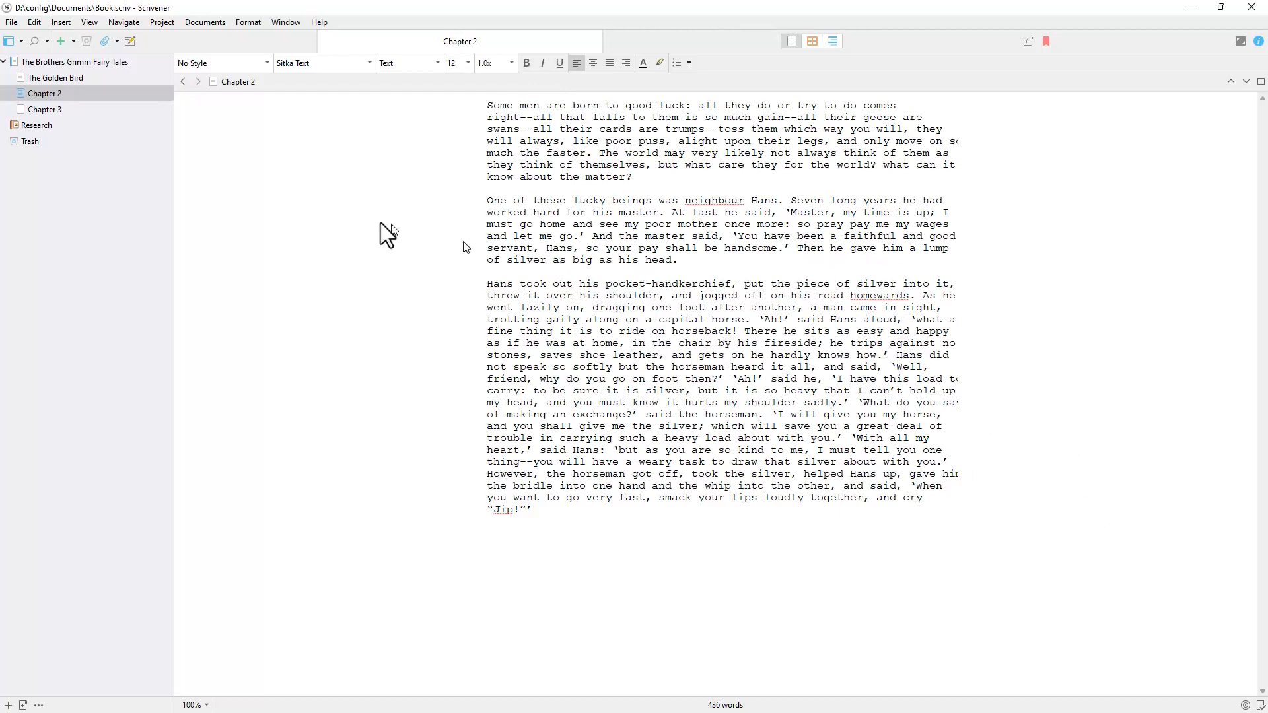
- Extend the Chapter 3 document's title to "Chapter 3 The Travelling Musicians"
click(57, 107)
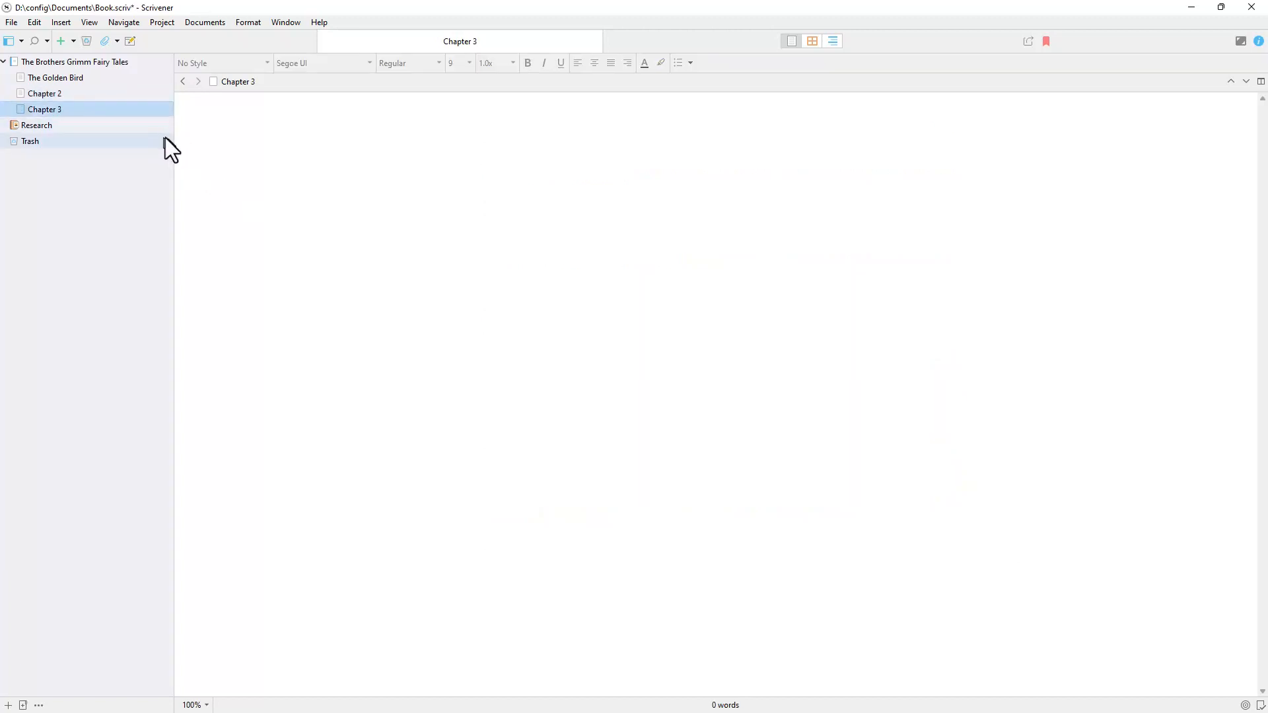
click(92, 109)
click(83, 109)
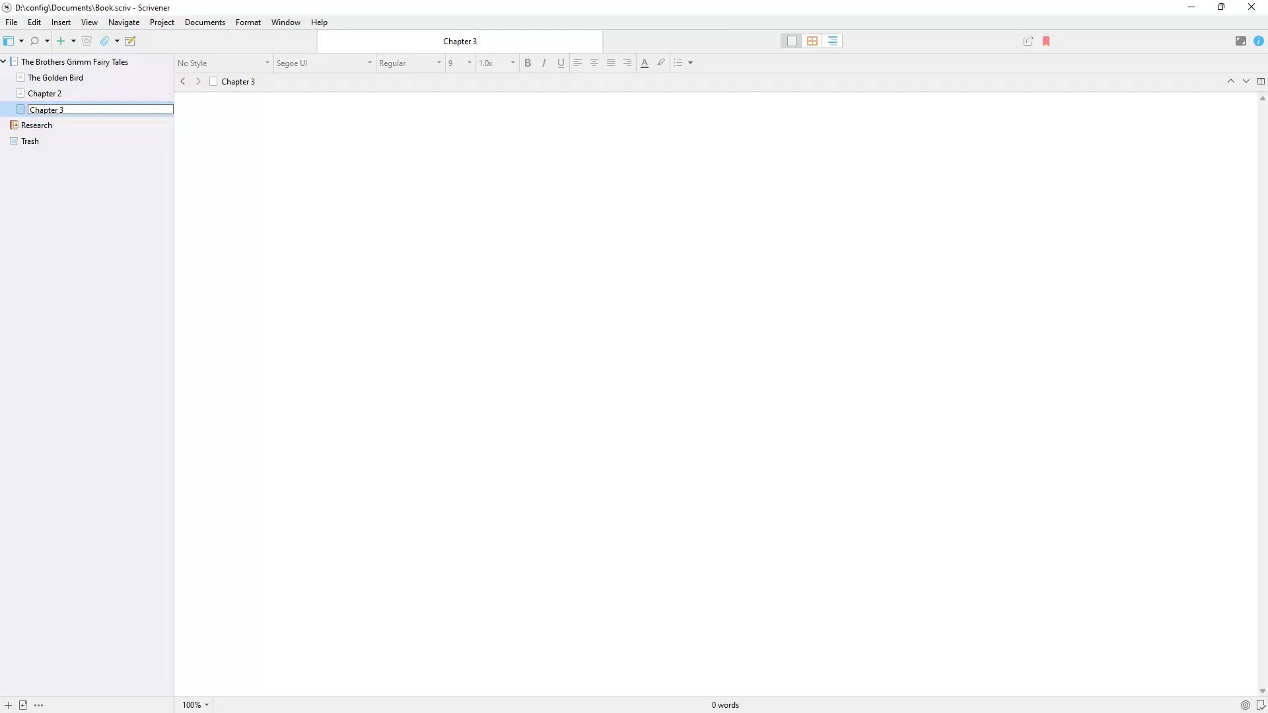
text(The Travelling Musicians)
- Paste the story text beginning "An honest farmer had once an ass" into the Chapter 3 The Travelling Musicians document
key(alt+Tab)
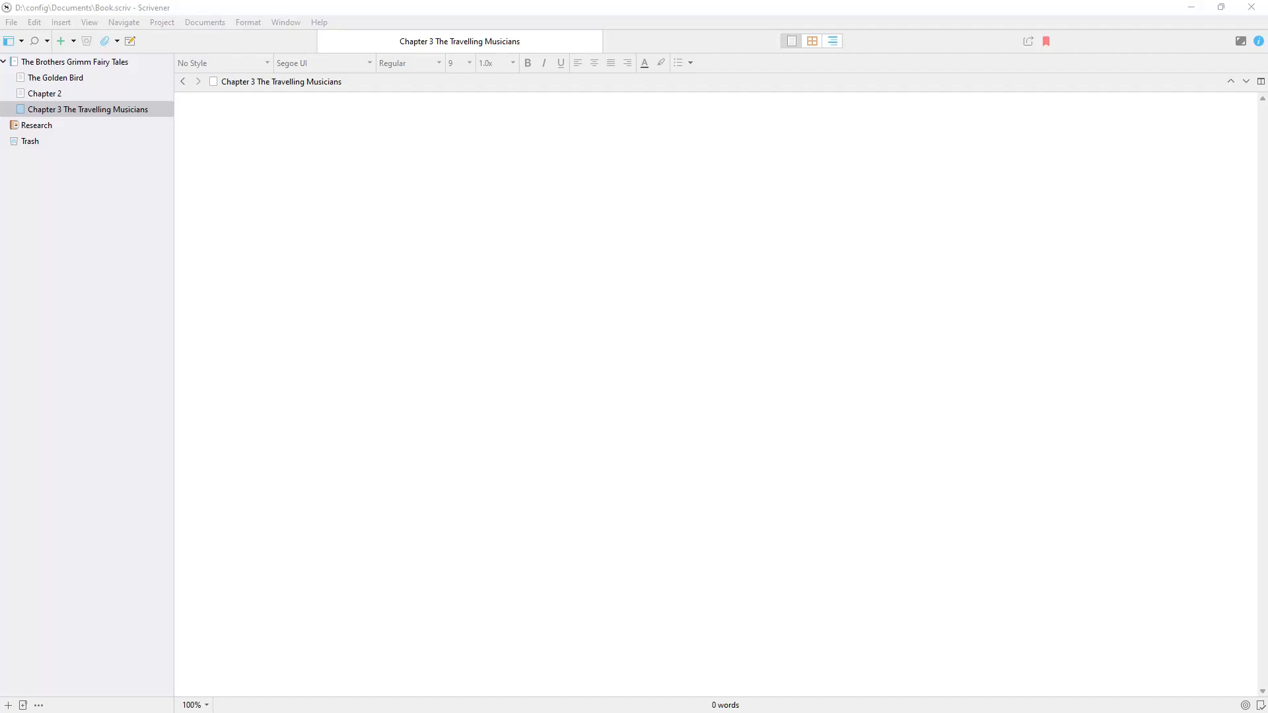
click(497, 132)
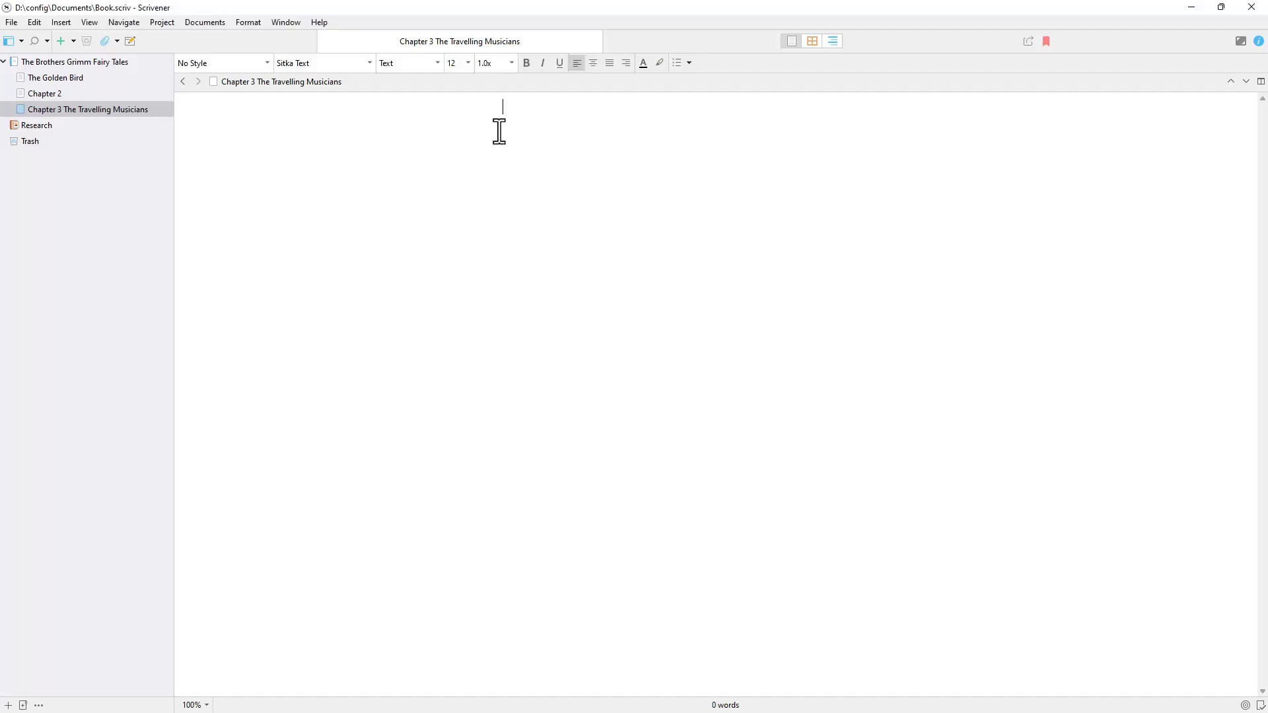
key(ctrl+v)
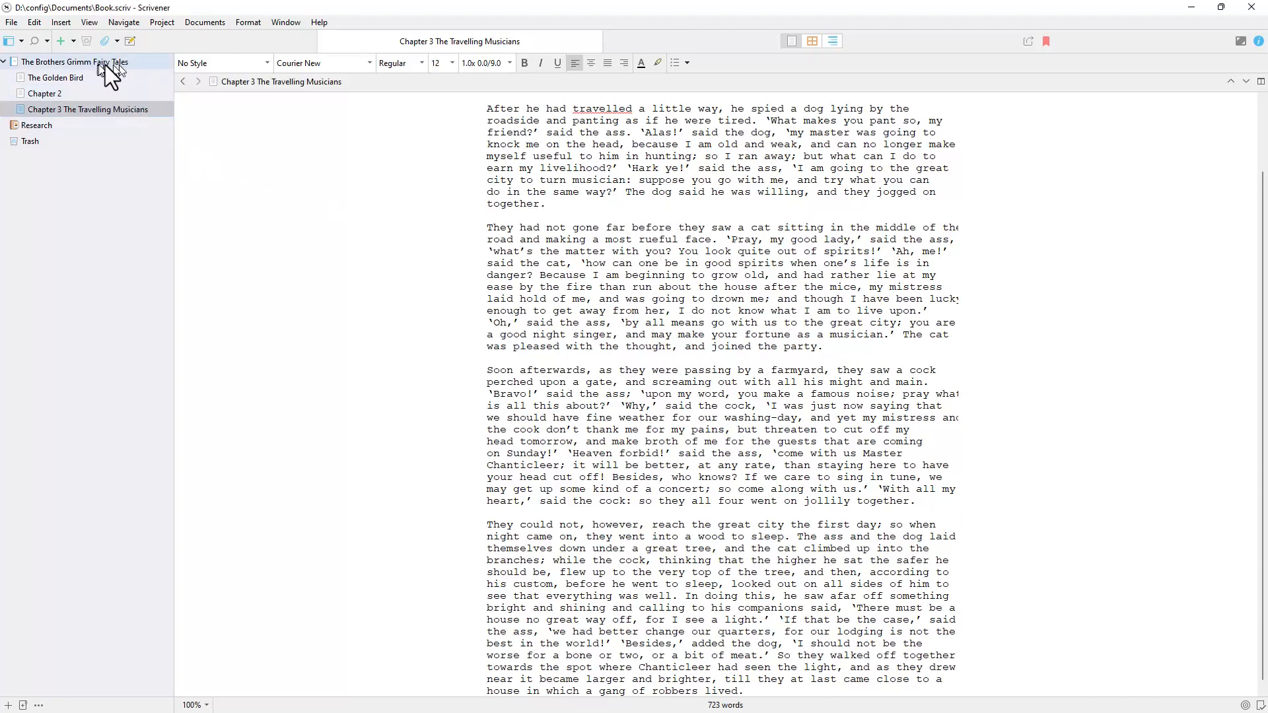
- Show The Brothers Grimm Fairy Tales folder's index cards and retitle The Golden Bird card "Chapter 1 The Golden Bird"
click(122, 61)
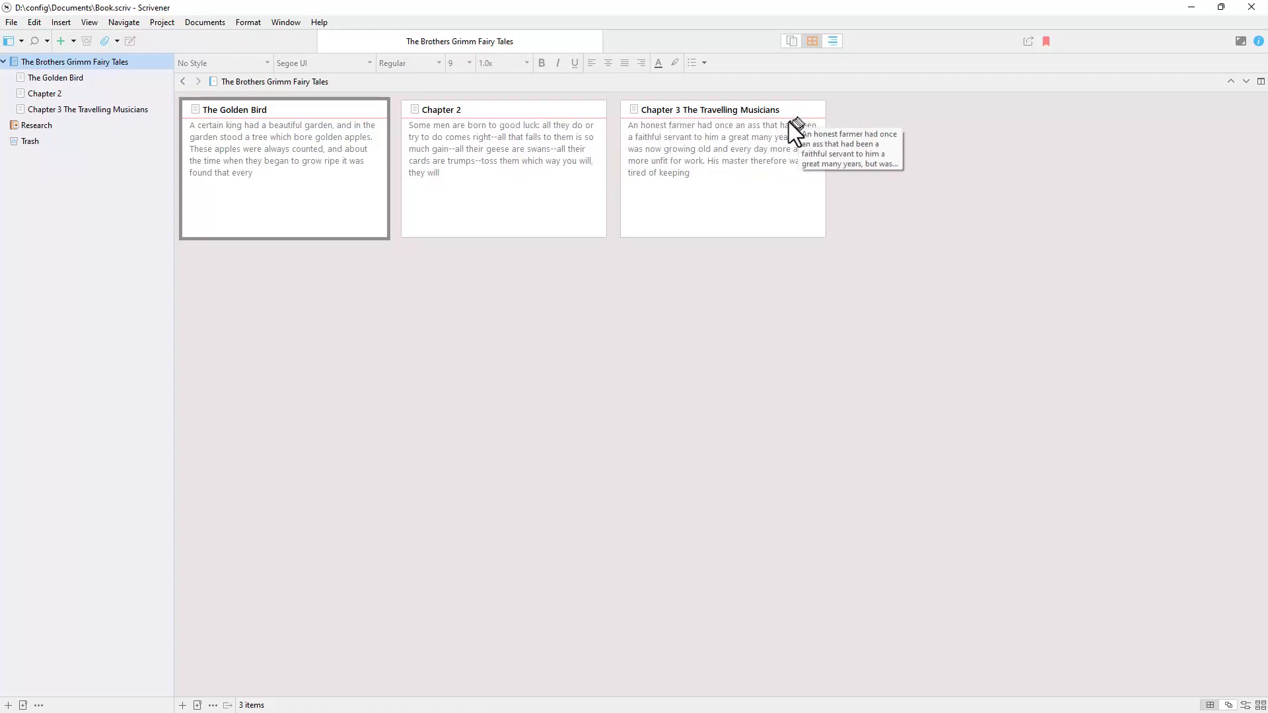
click(207, 109)
click(208, 109)
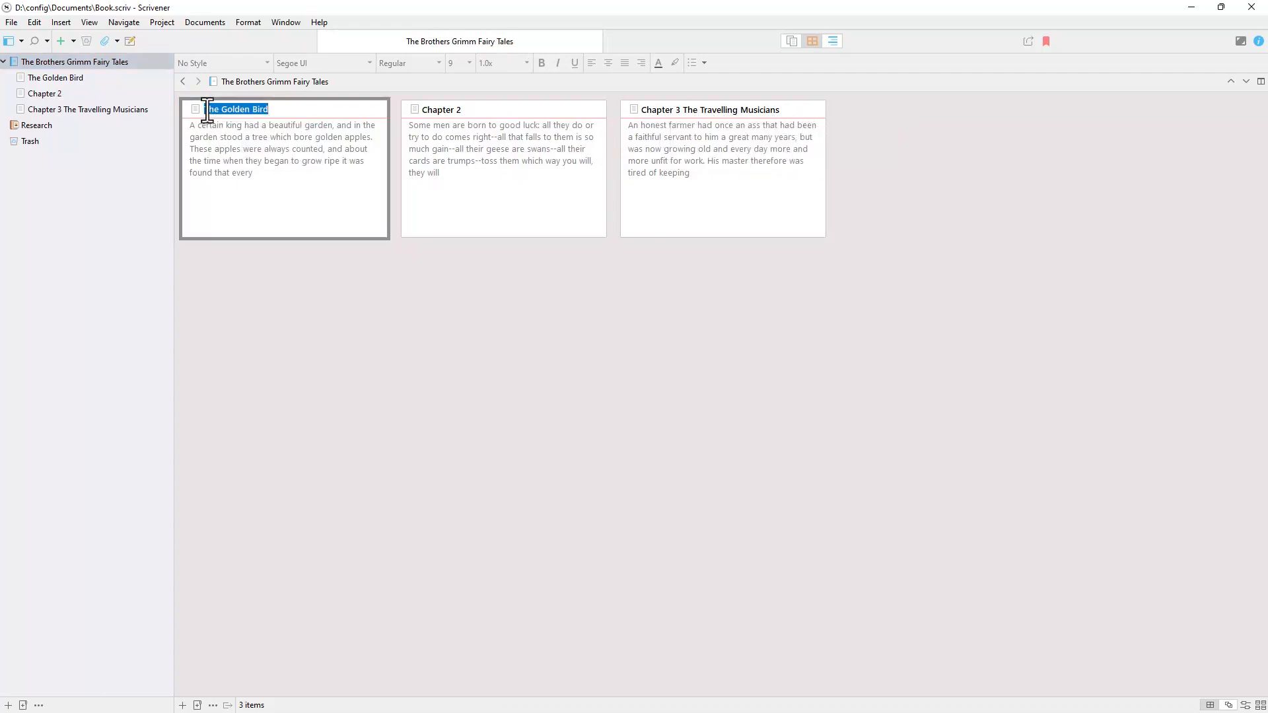
click(209, 110)
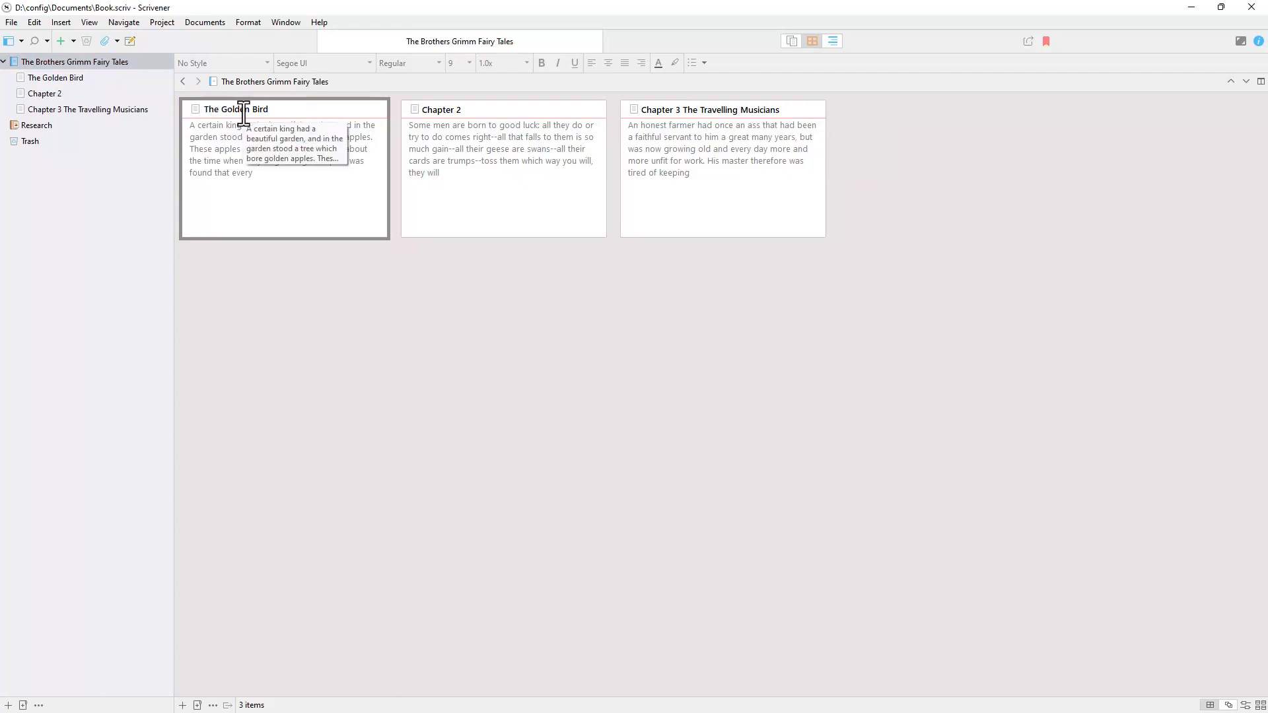
text(Chapt)
text(er 1)
click(503, 184)
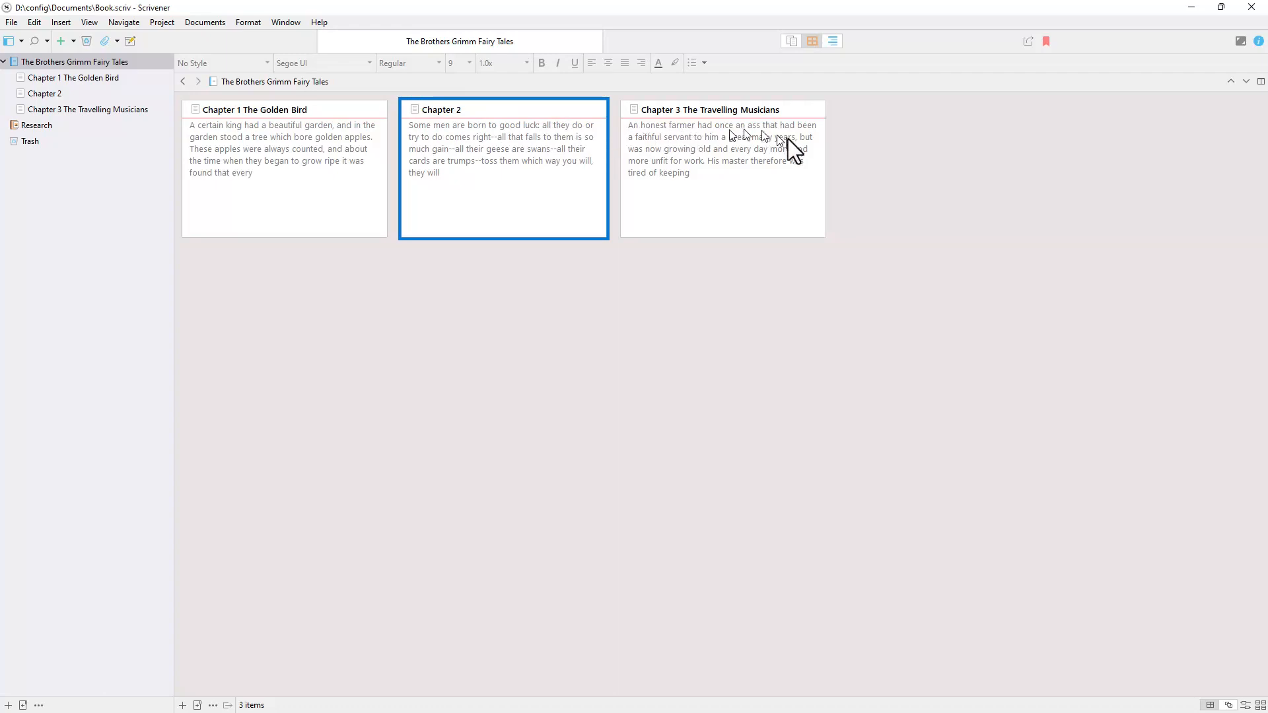
- Move the Chapter 3 The Travelling Musicians card ahead of Chapter 2 on the corkboard, and return it to the last place
drag(785, 152, 483, 147)
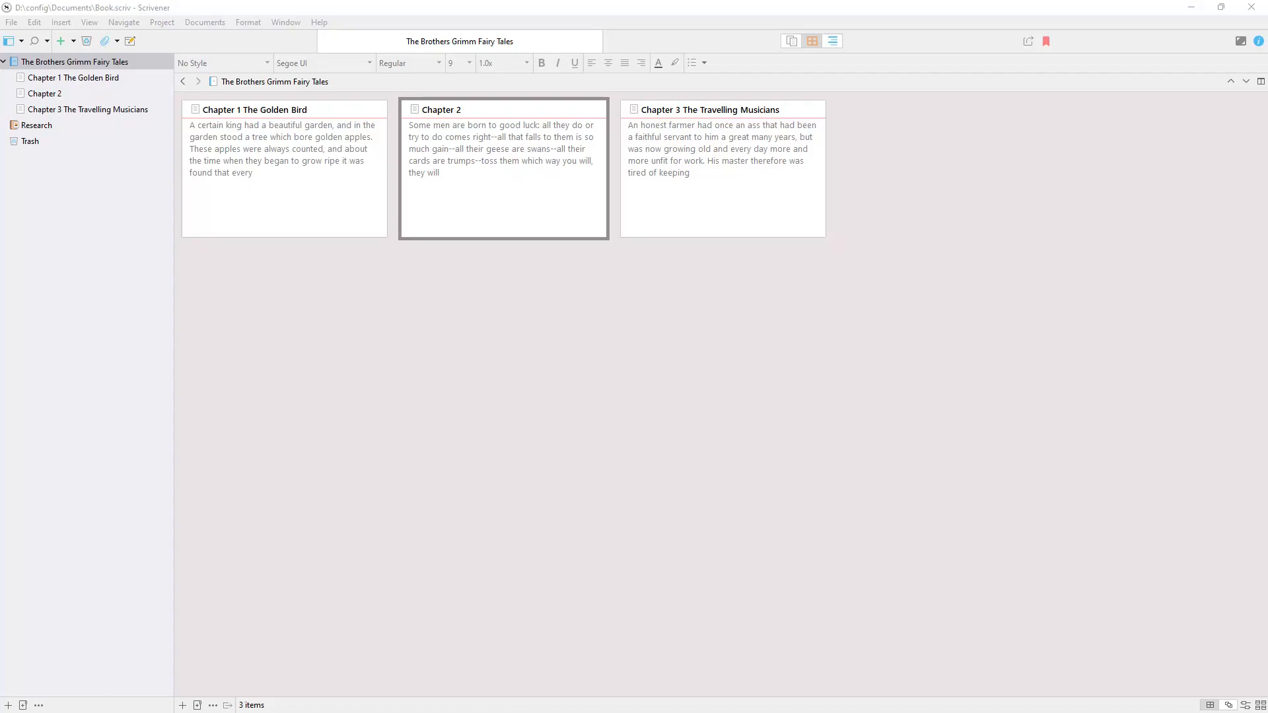
drag(743, 145, 470, 129)
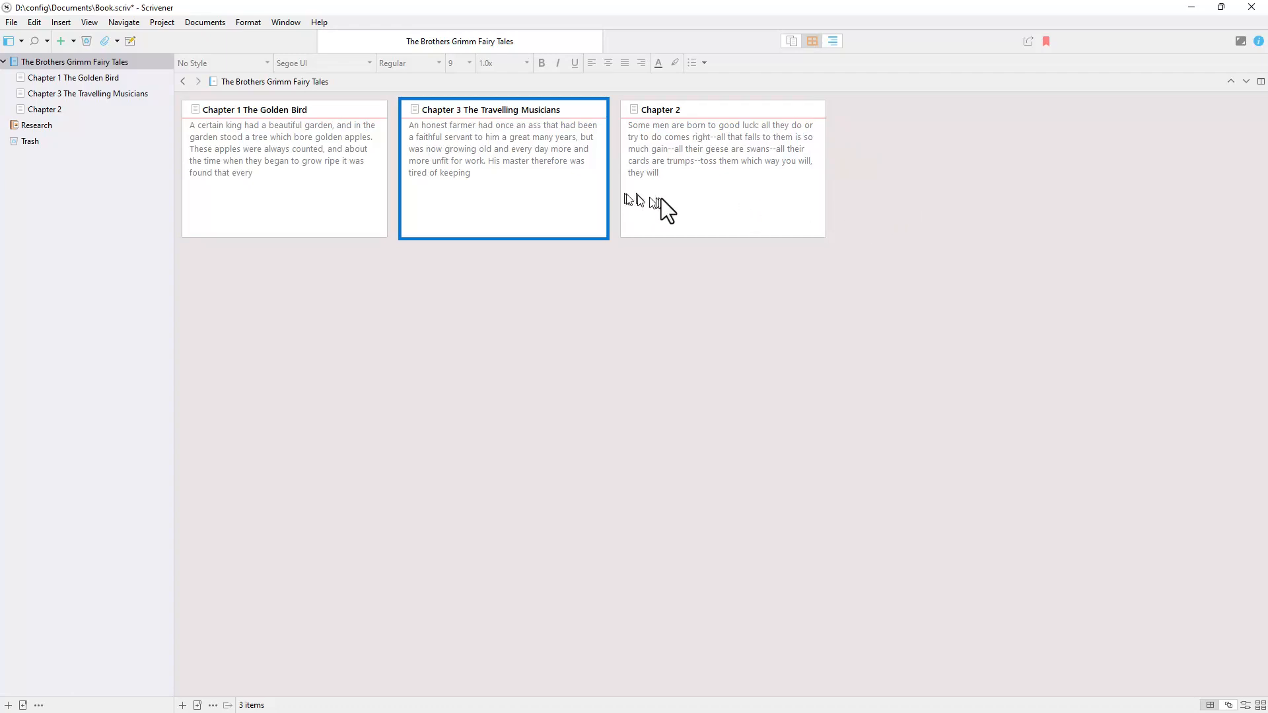
drag(602, 166, 875, 159)
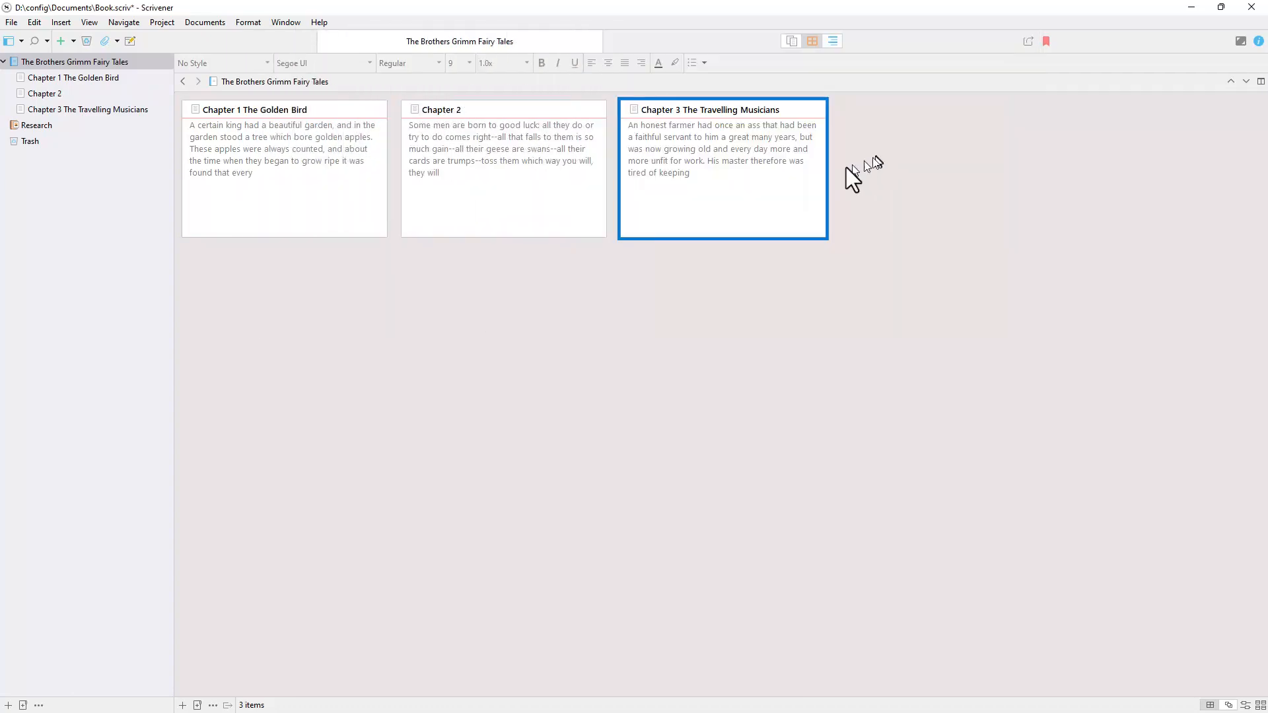
drag(736, 161, 823, 137)
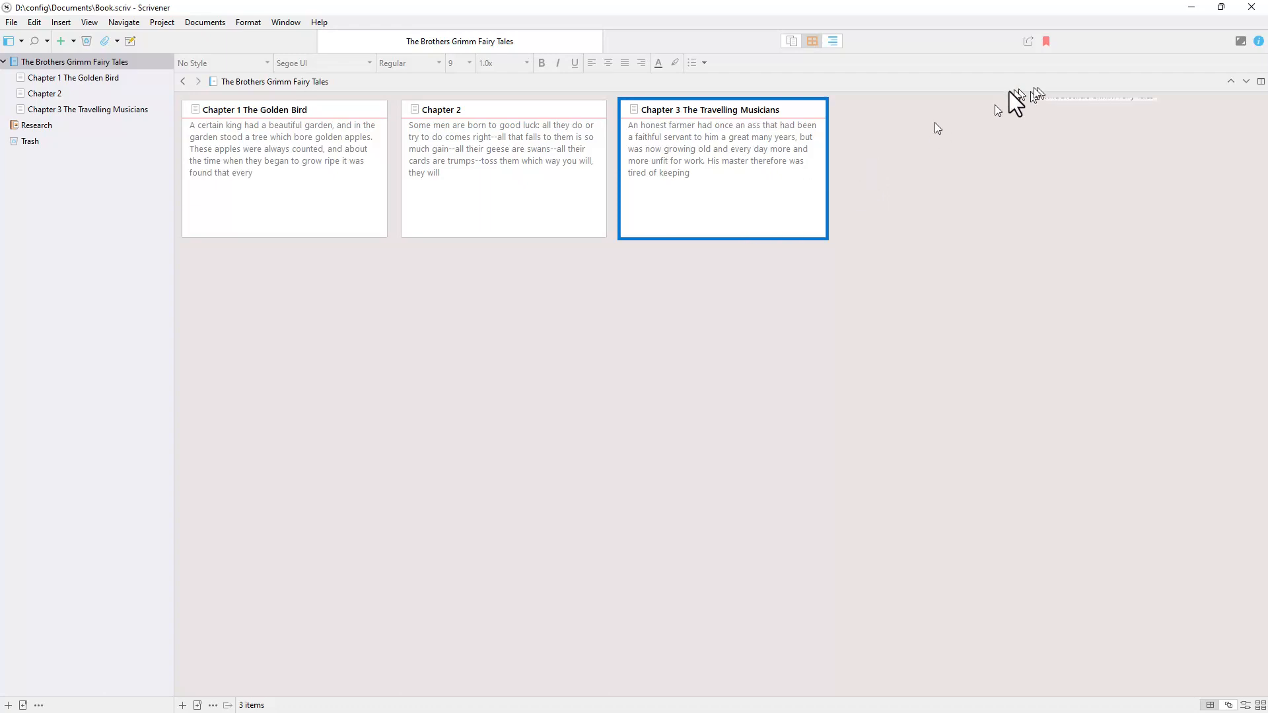
- Show the inspector for the Chapter 2 card and enter the synopsis "This is the second story about a Goose."
click(529, 142)
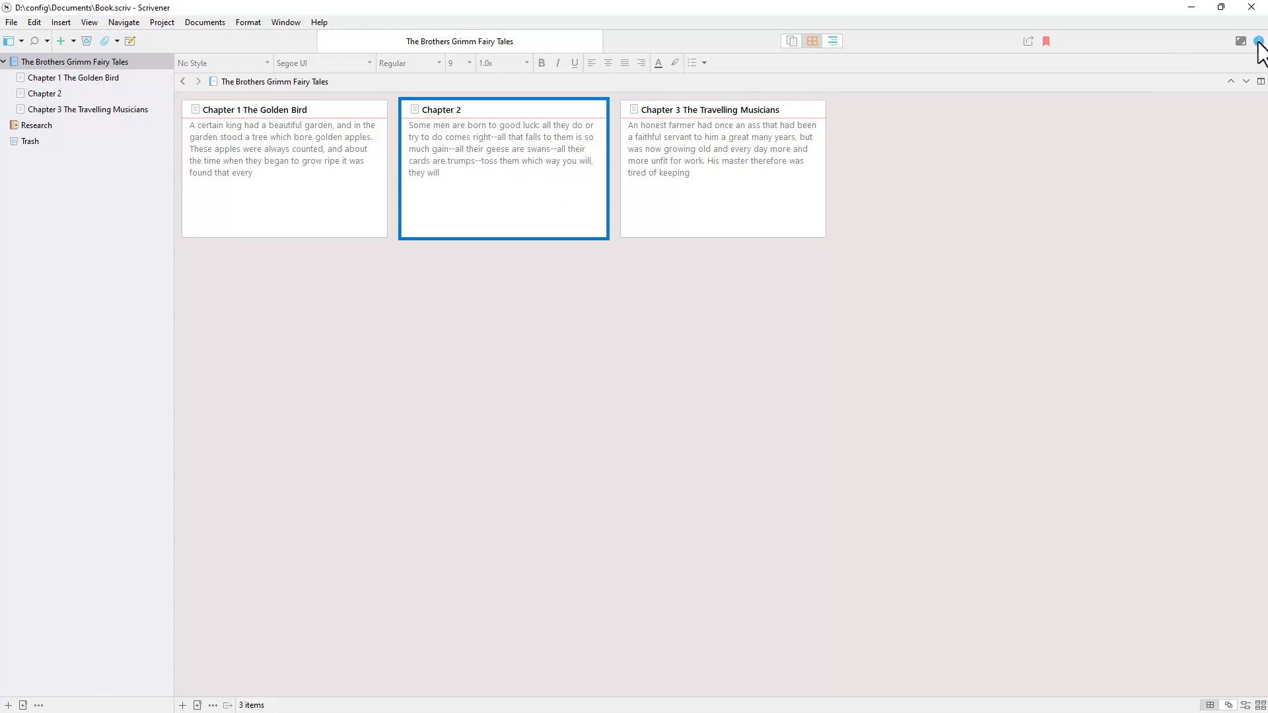
click(1259, 43)
click(1200, 133)
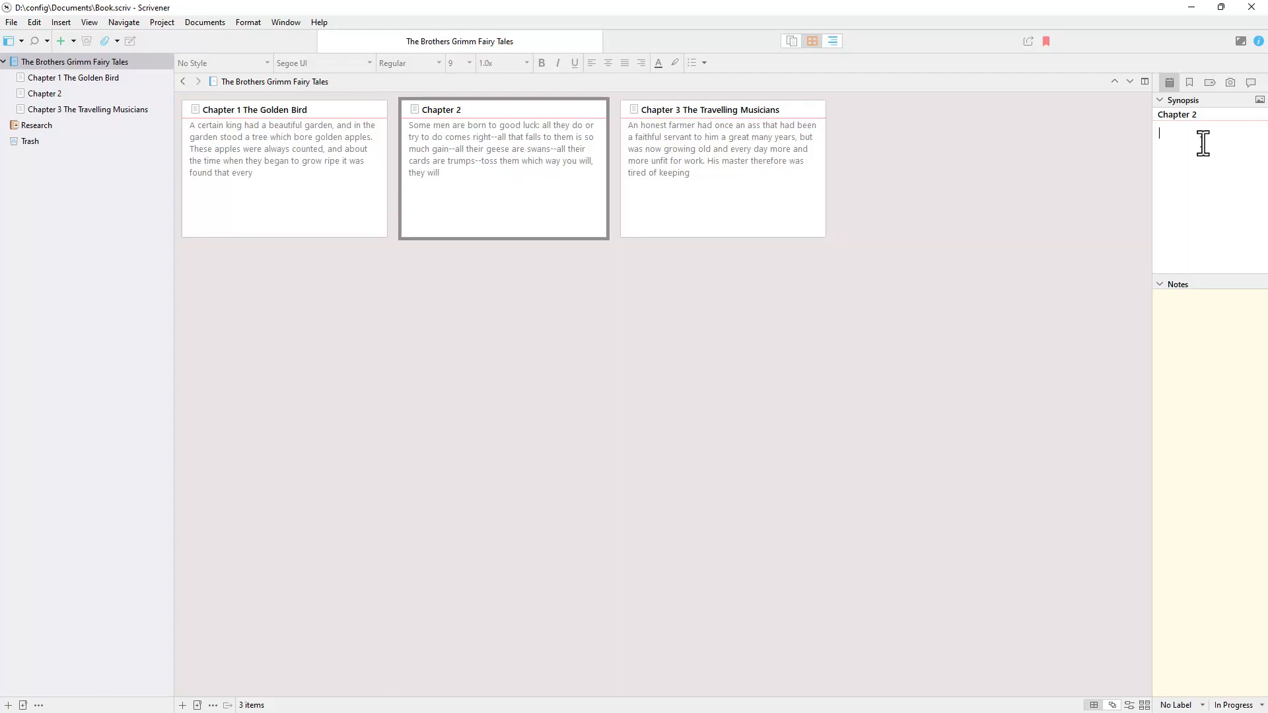
text(This is)
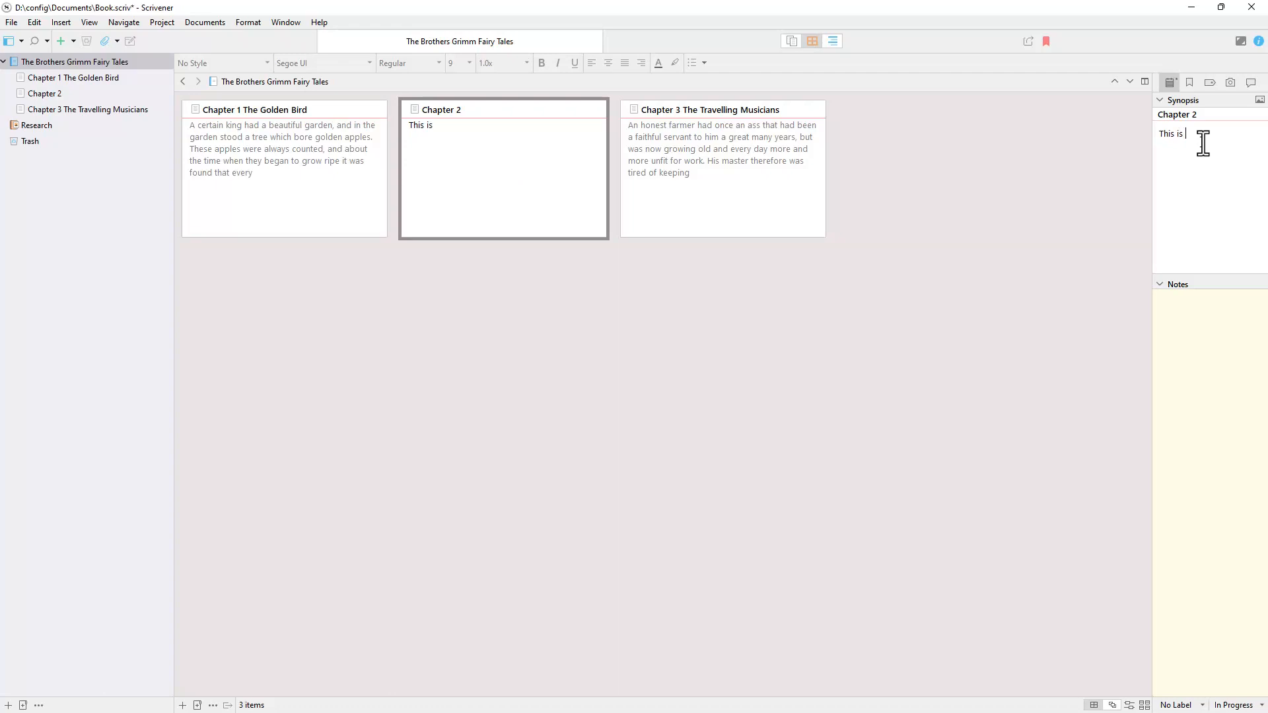
text( the second story about abo)
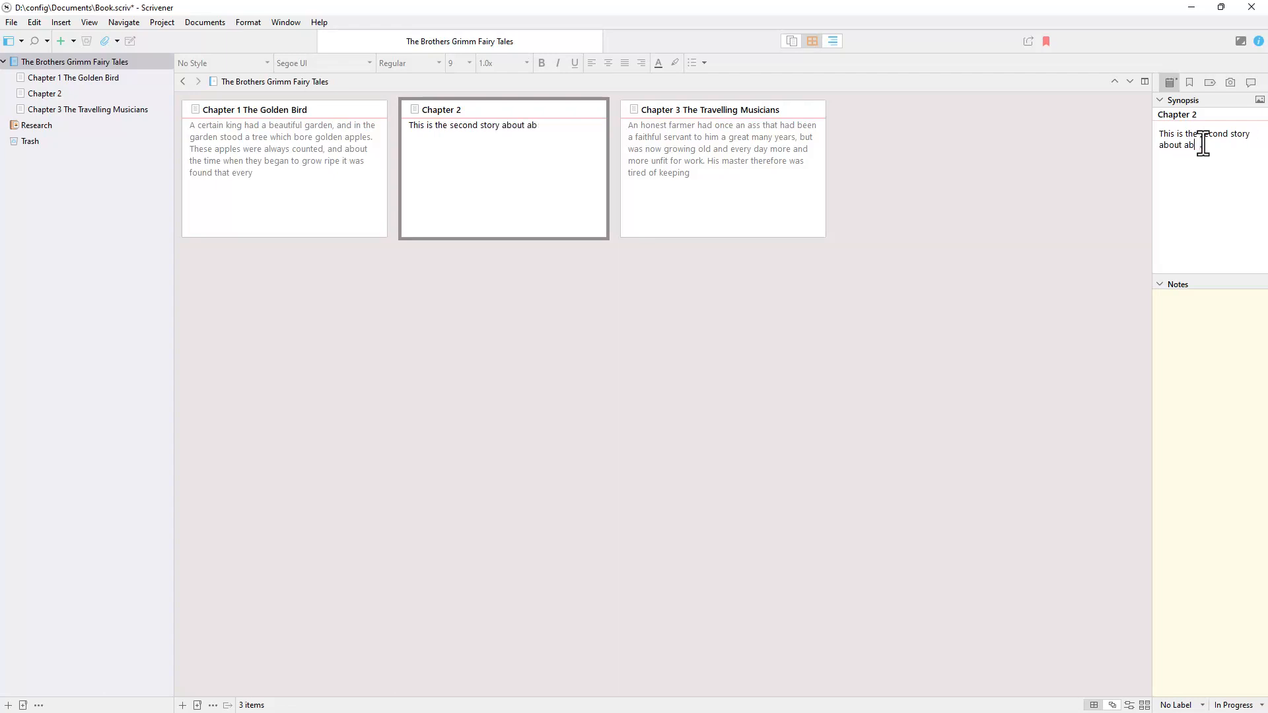
key(BackSpace)
key(BackSpace)
- Add the document note "This is a note." to Chapter 2
click(1210, 315)
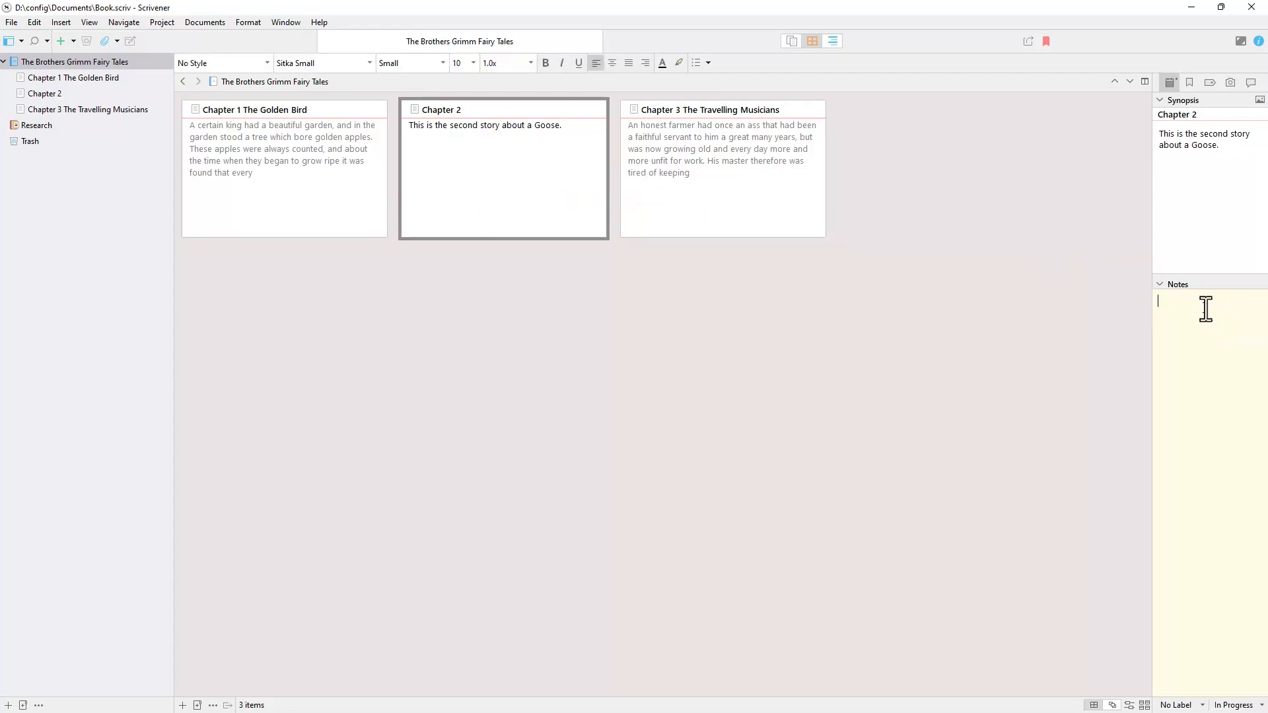
text(The)
key(BackSpace)
key(BackSpace)
key(BackSpace)
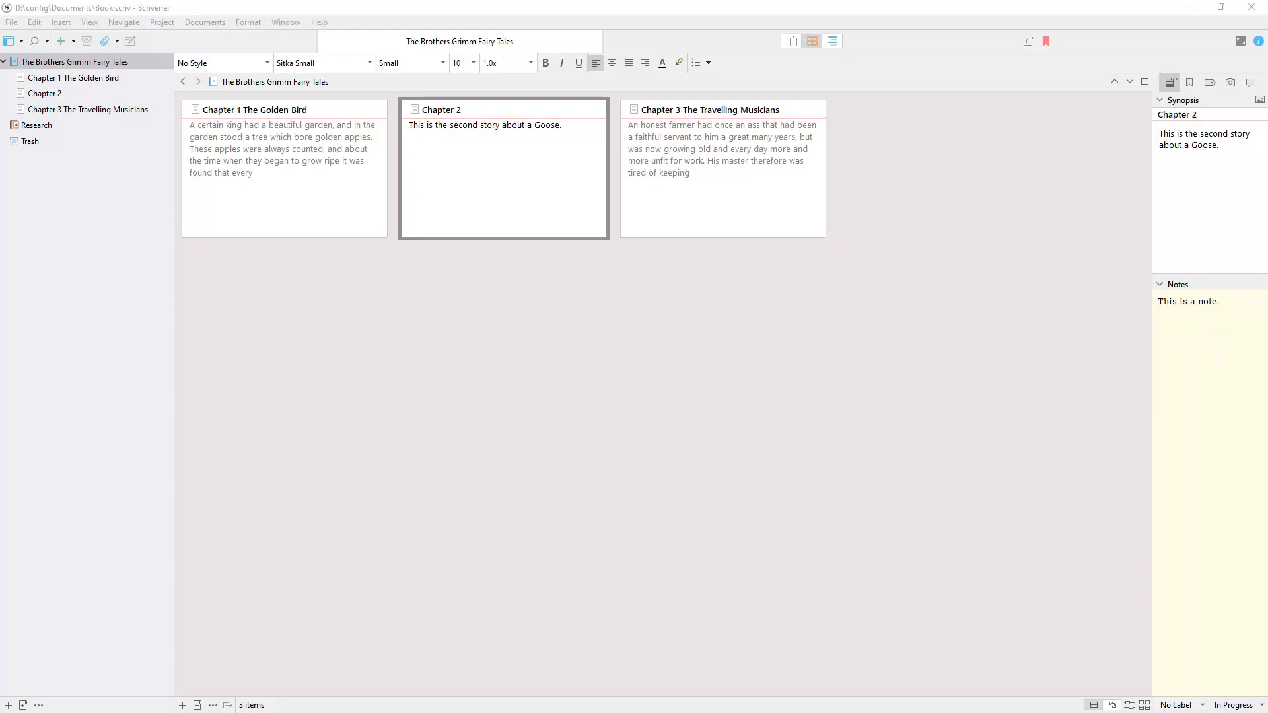
- Open the Chapter 2 document on its own, hide its inspector, and show it again
double_click(34, 93)
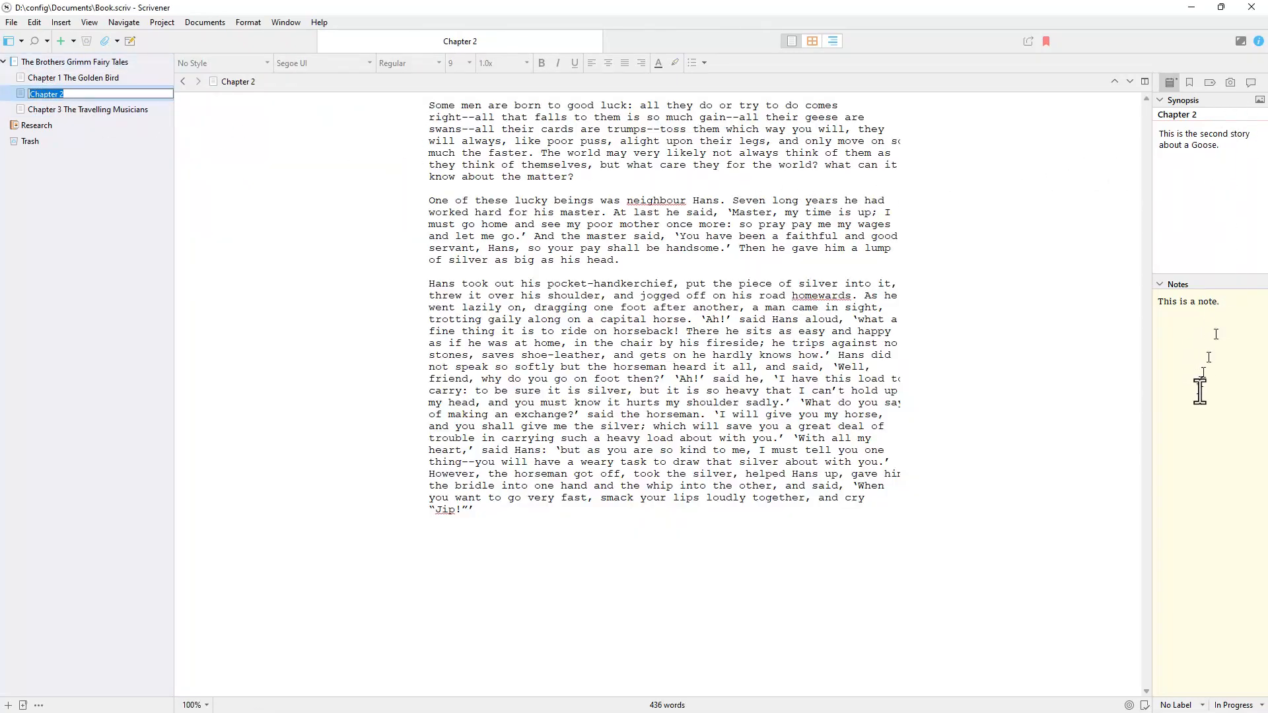
click(1259, 42)
click(1259, 42)
click(1259, 42)
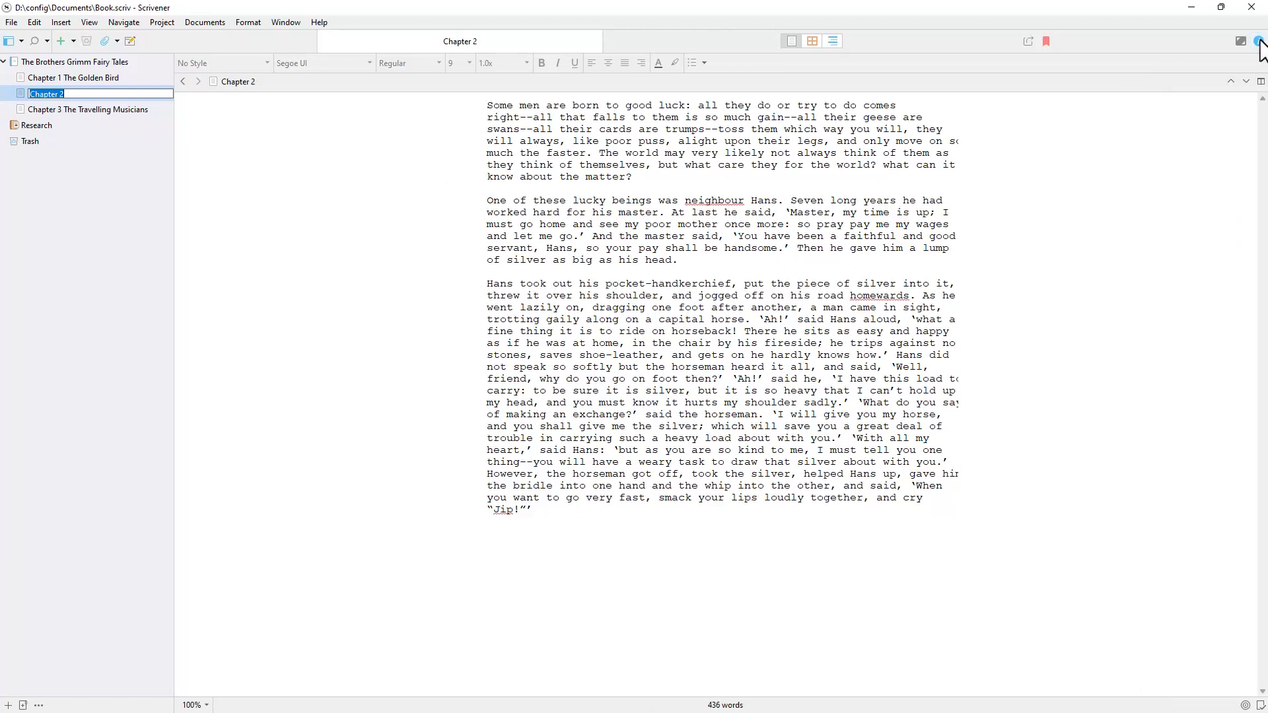
click(1259, 41)
click(1259, 42)
click(1259, 42)
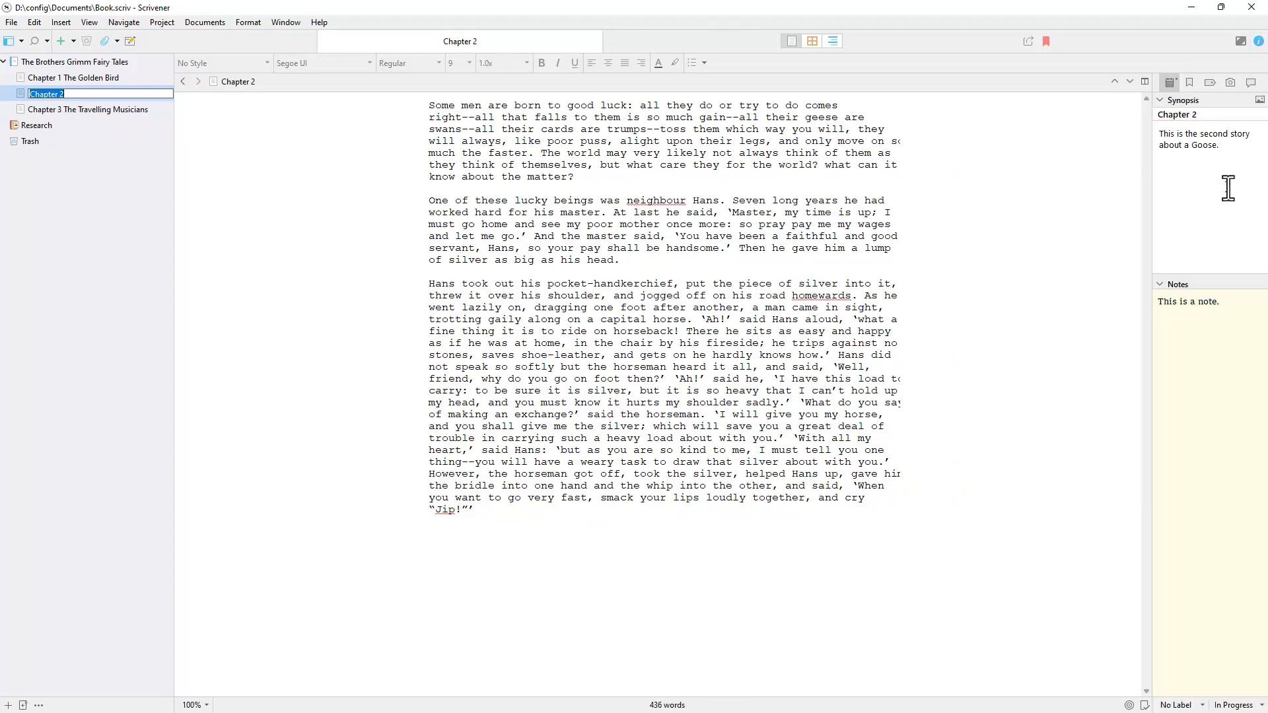
- Add the document note "Final chapter." to Chapter 3 The Travelling Musicians
click(117, 112)
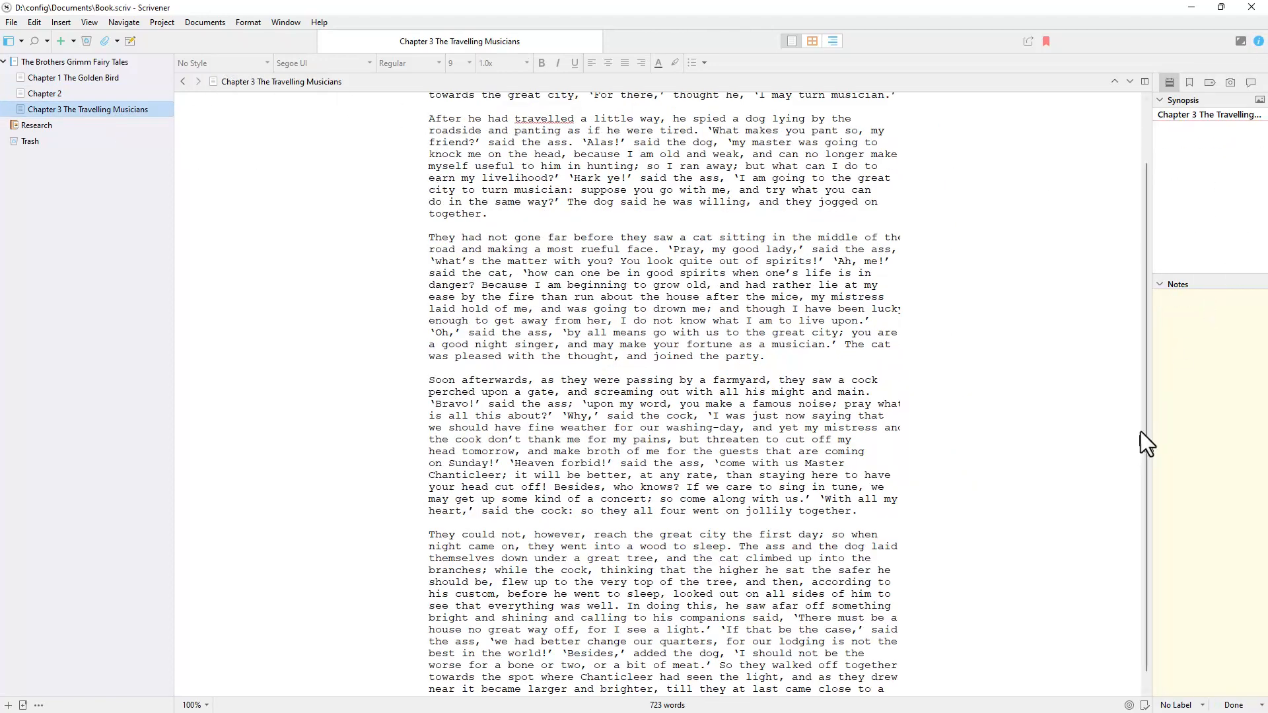
click(1208, 327)
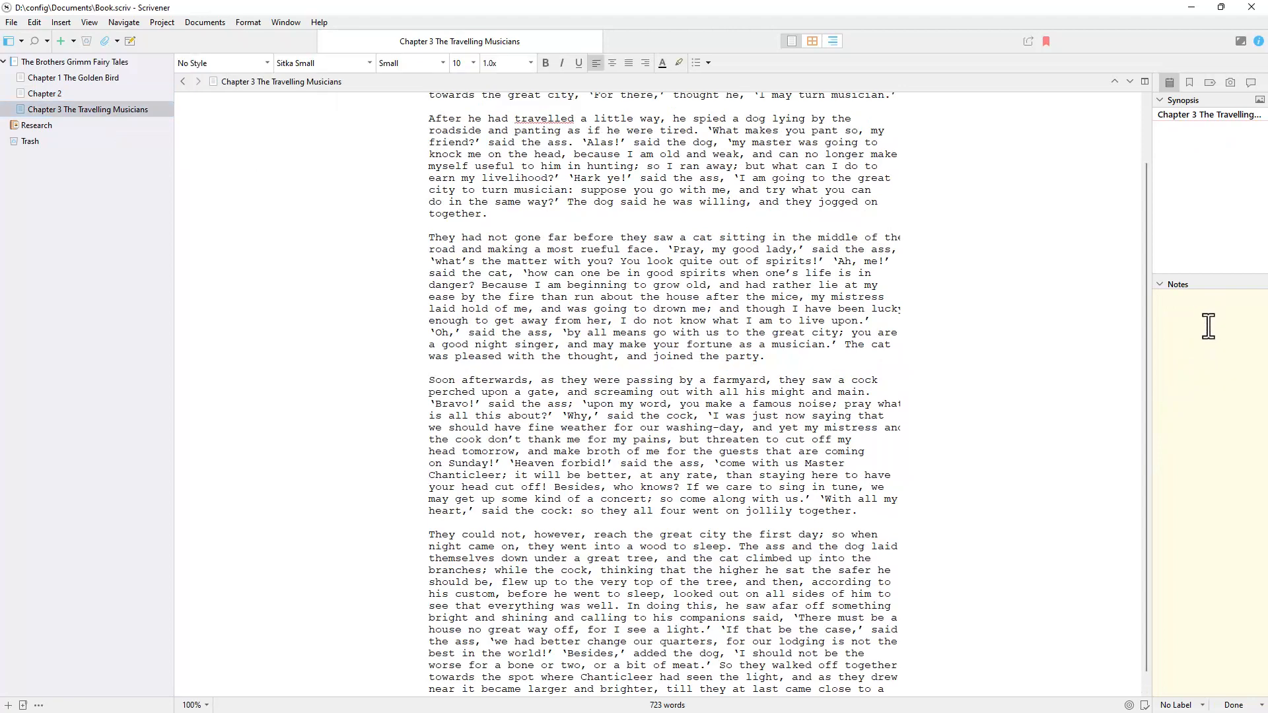
text(Final)
text(.)
- Show The Brothers Grimm Fairy Tales folder's index cards and check the synopsis and notes of each chapter card
click(114, 62)
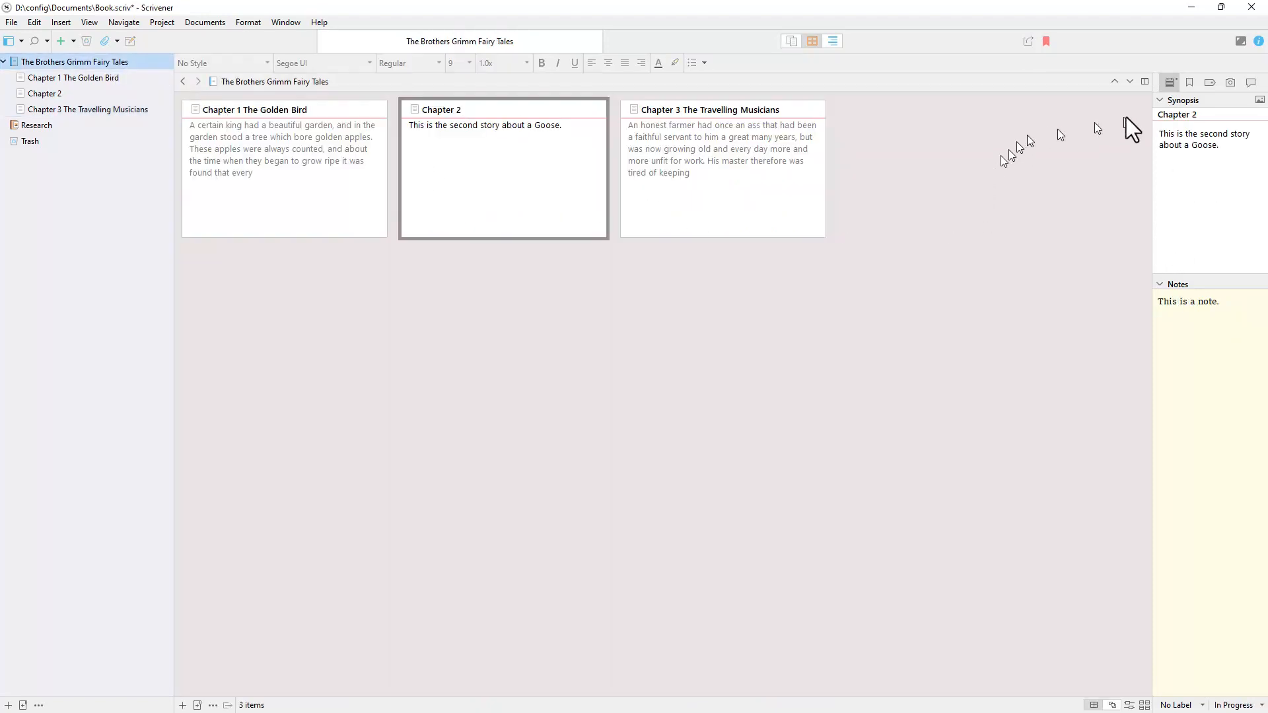
click(758, 188)
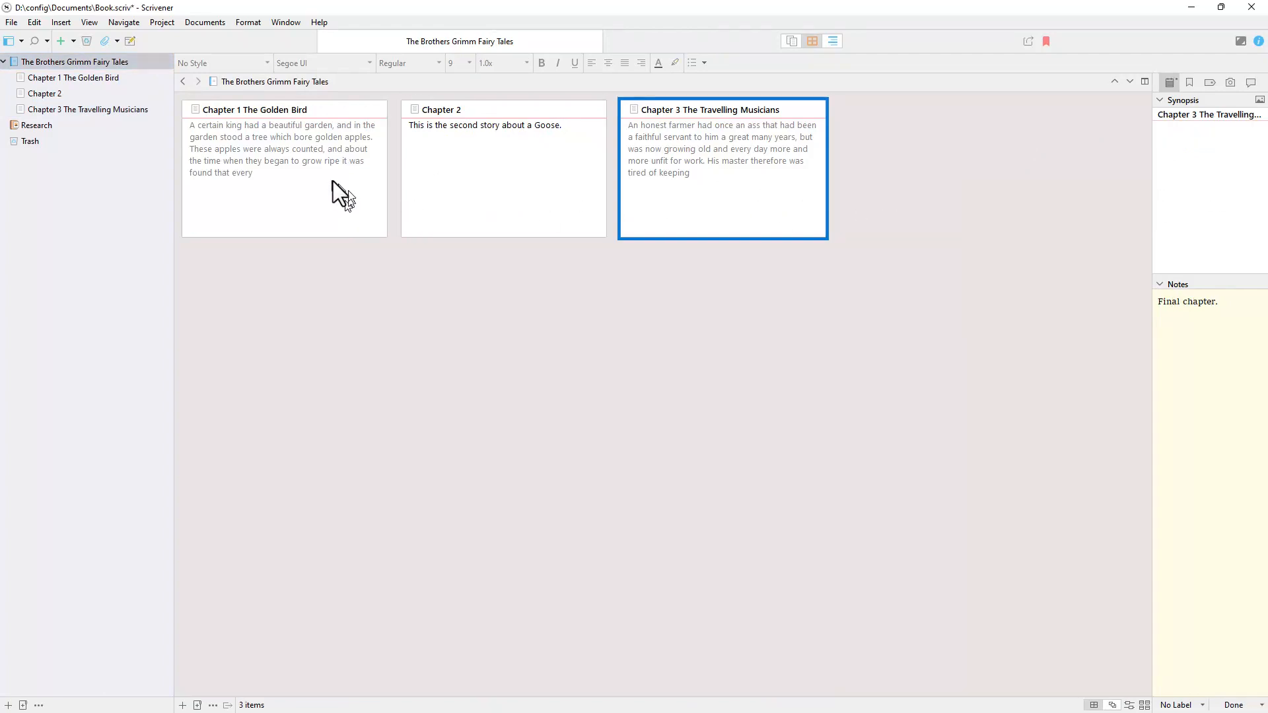
click(332, 183)
click(557, 197)
click(746, 191)
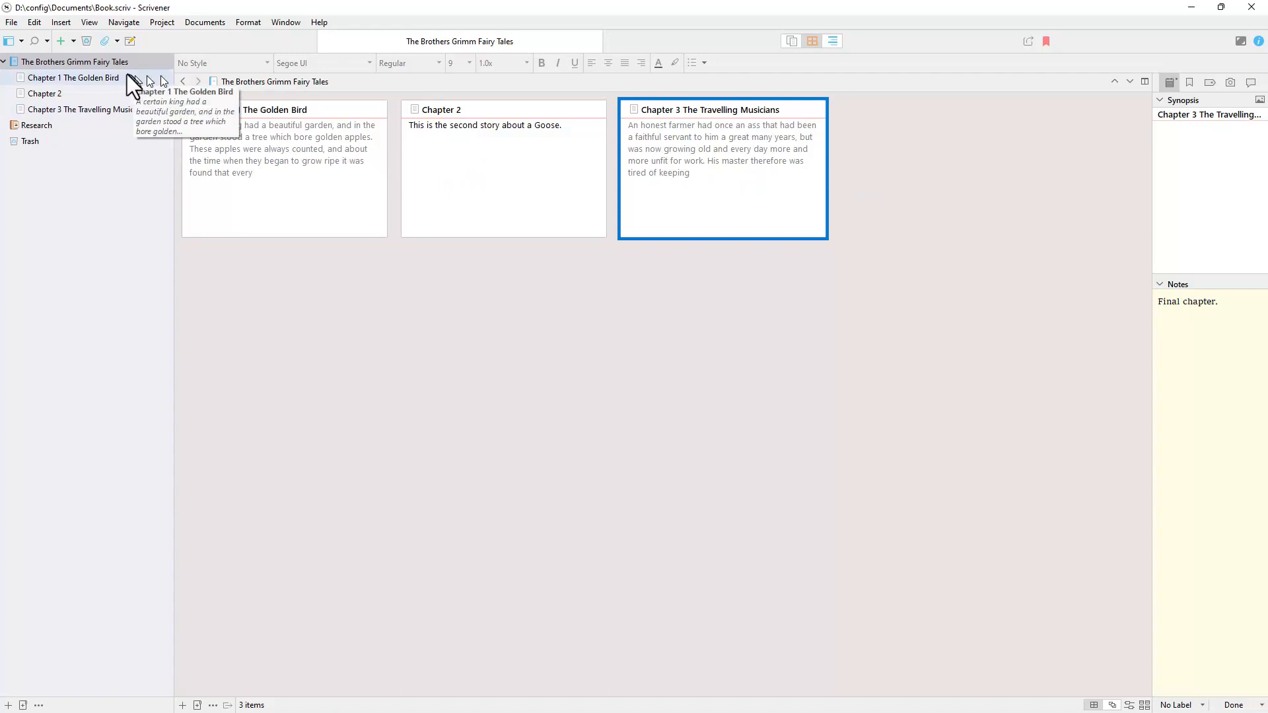
- View The Brothers Grimm Fairy Tales folder as an outline, and read through all its chapters as one continuous text
click(113, 61)
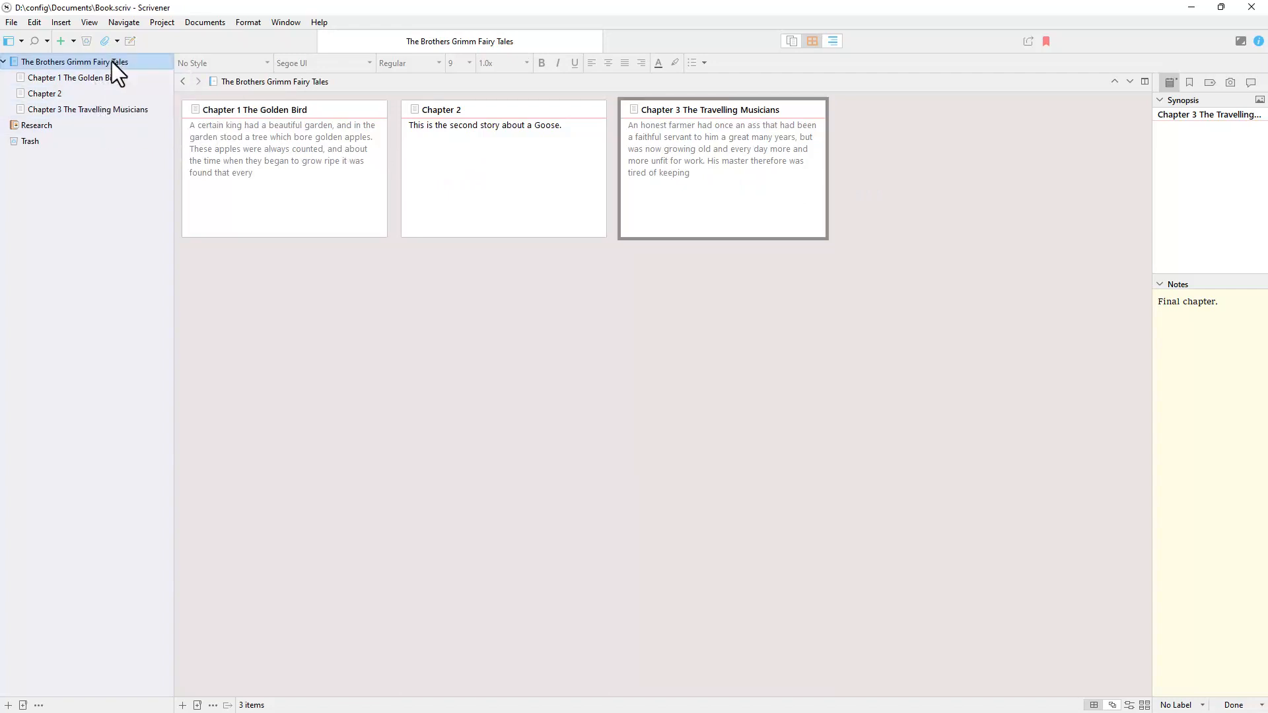
click(832, 40)
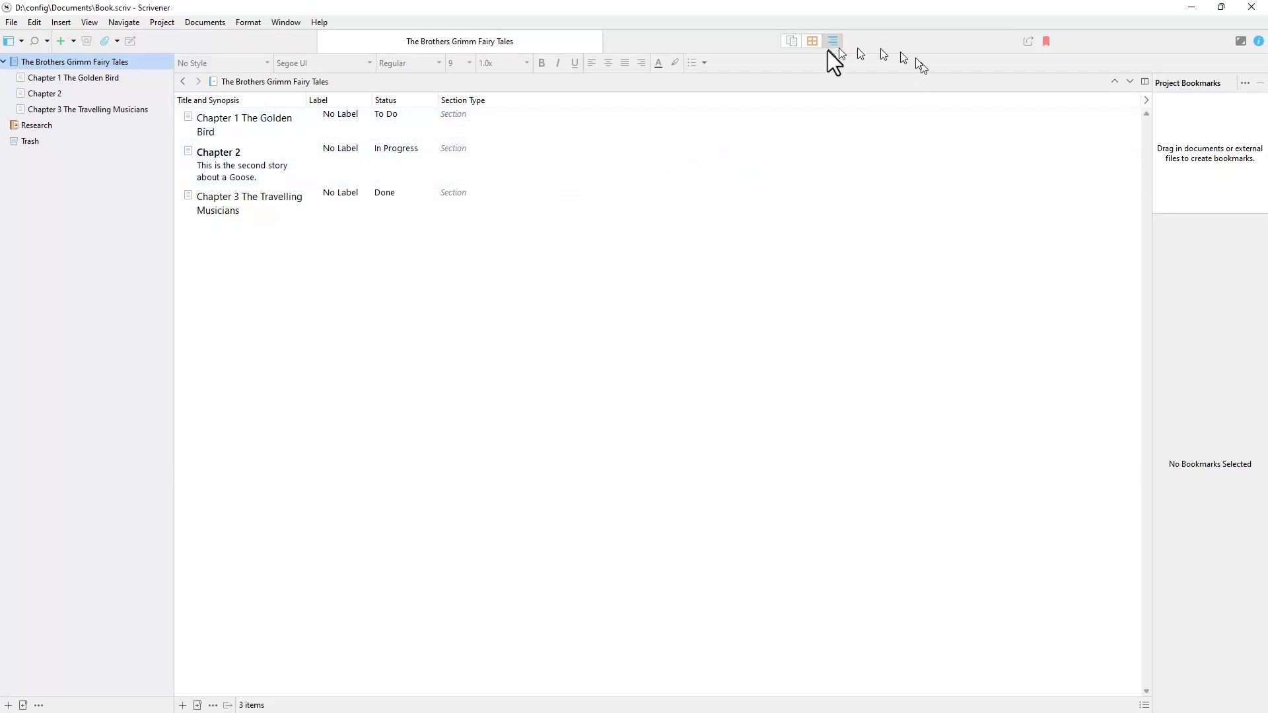
click(792, 41)
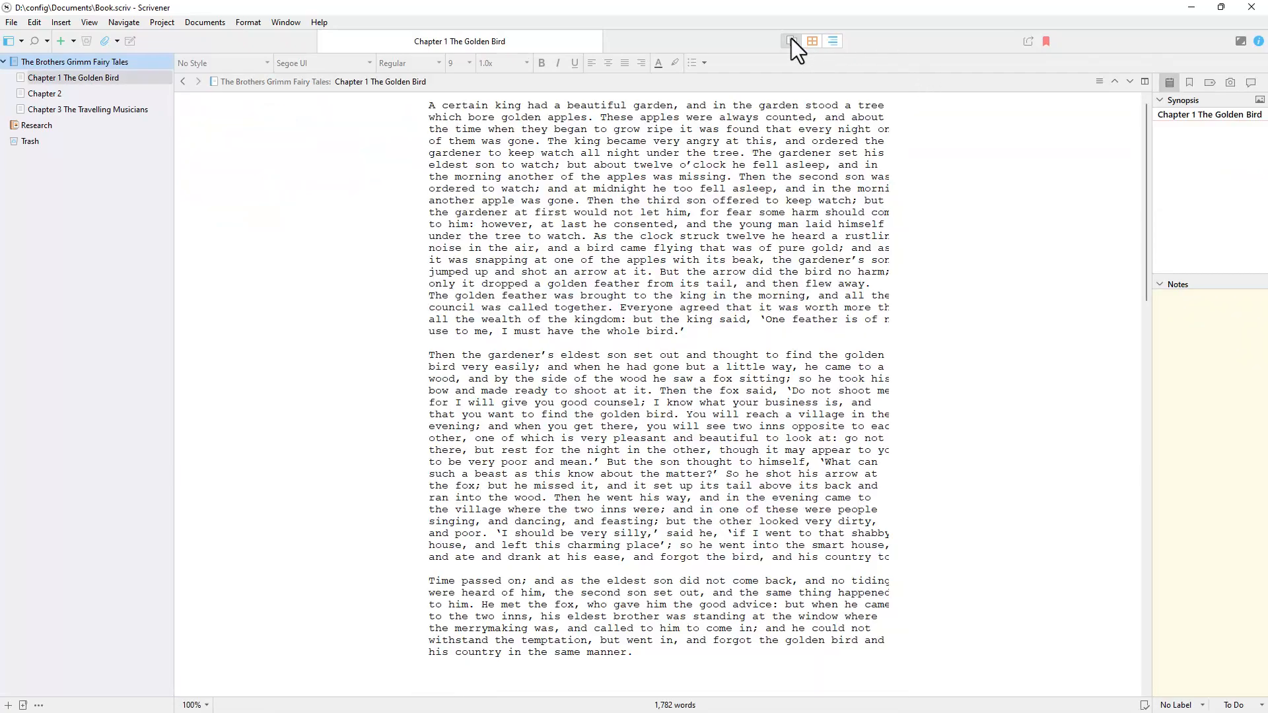
scroll(787, 192, down, 1)
scroll(788, 191, down, 20)
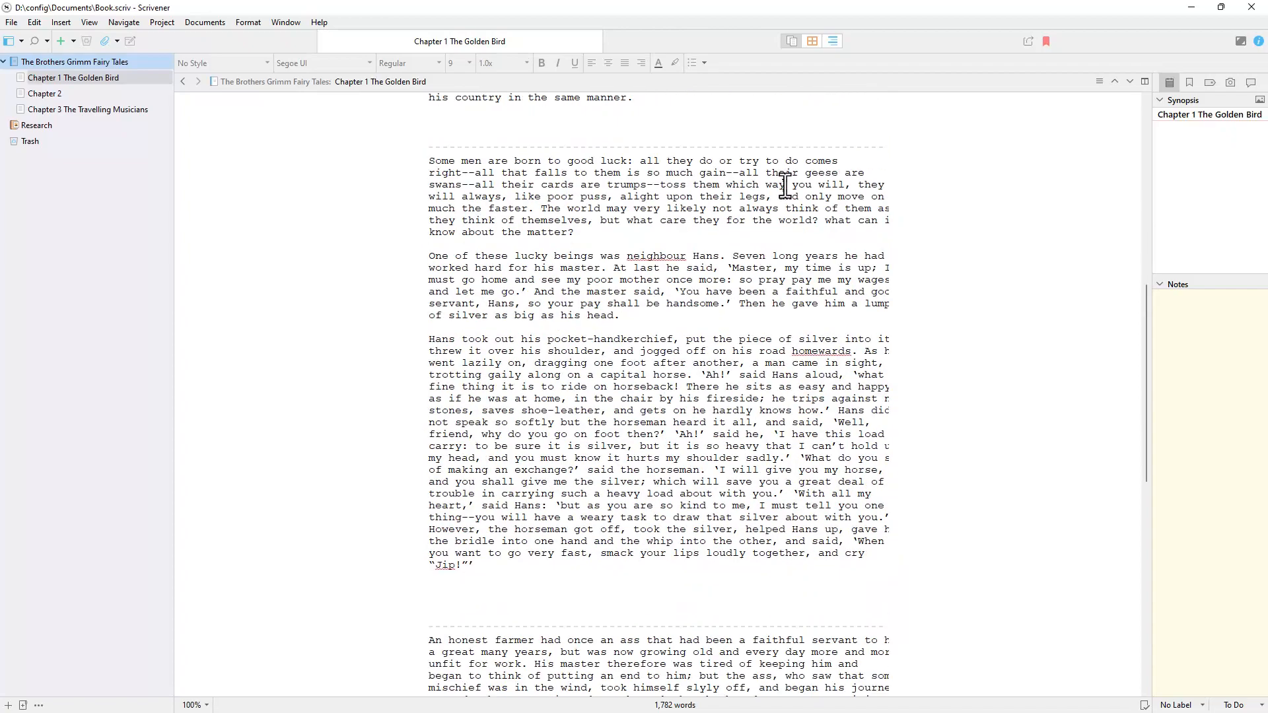
scroll(780, 177, down, 3)
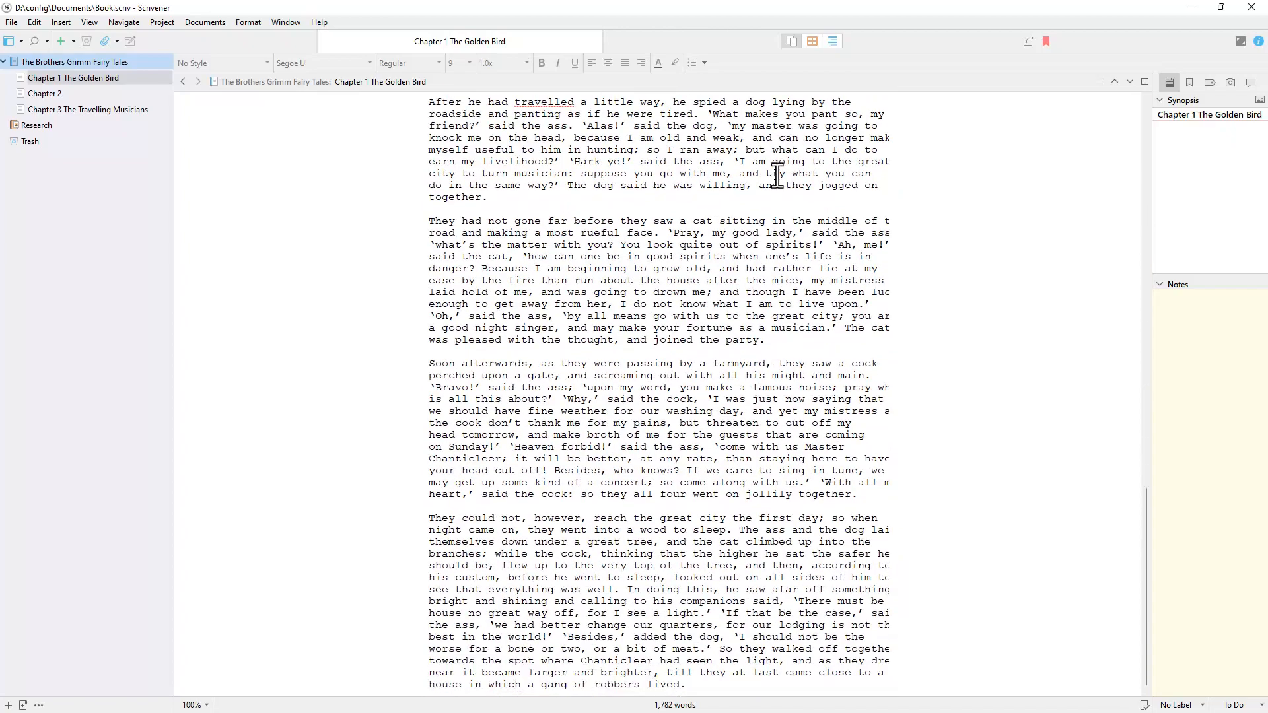
scroll(780, 180, up, 16)
scroll(778, 190, up, 9)
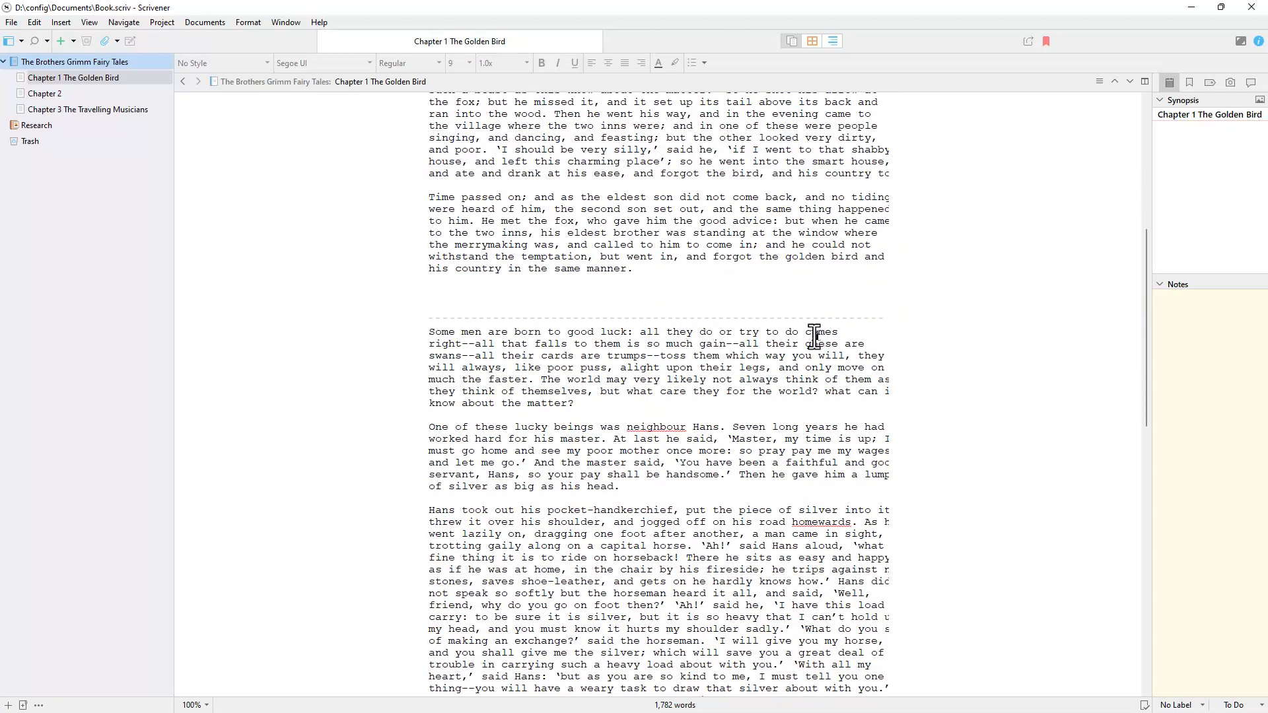
scroll(826, 333, down, 2)
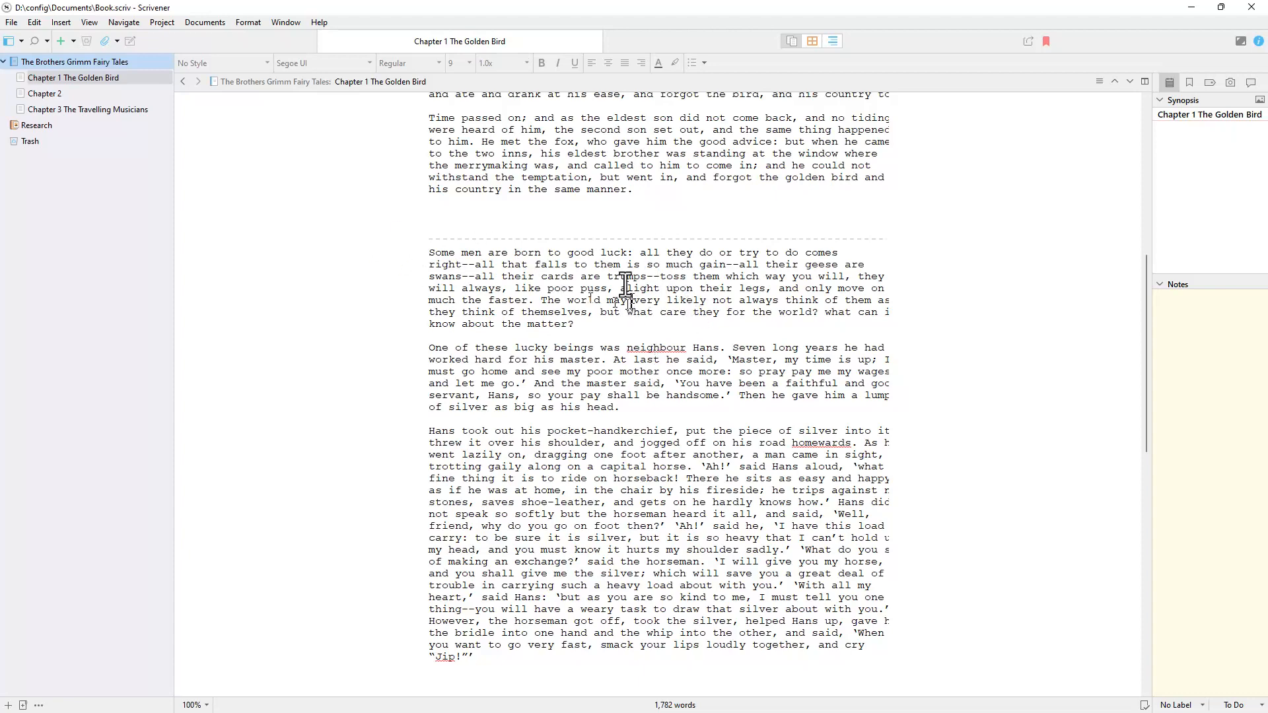
- Place the cursor in Chapter 2's part of the combined text and open Chapter 2 on its own
click(711, 350)
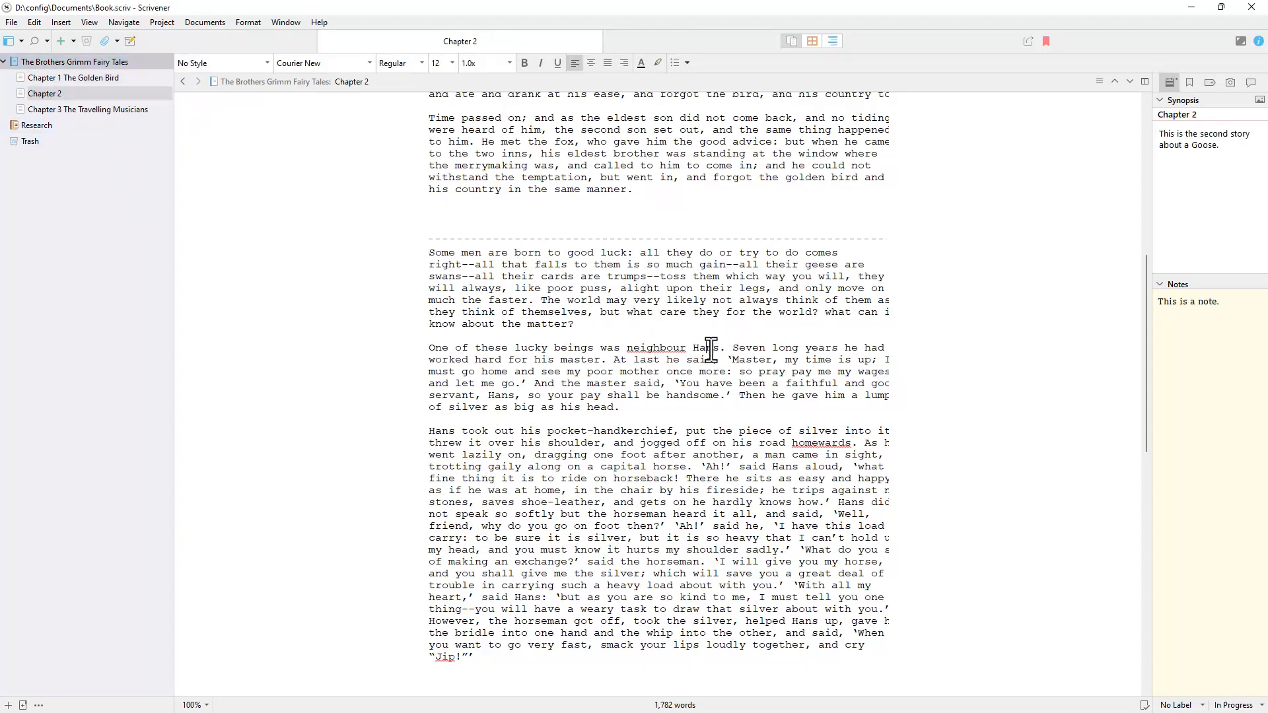
double_click(81, 94)
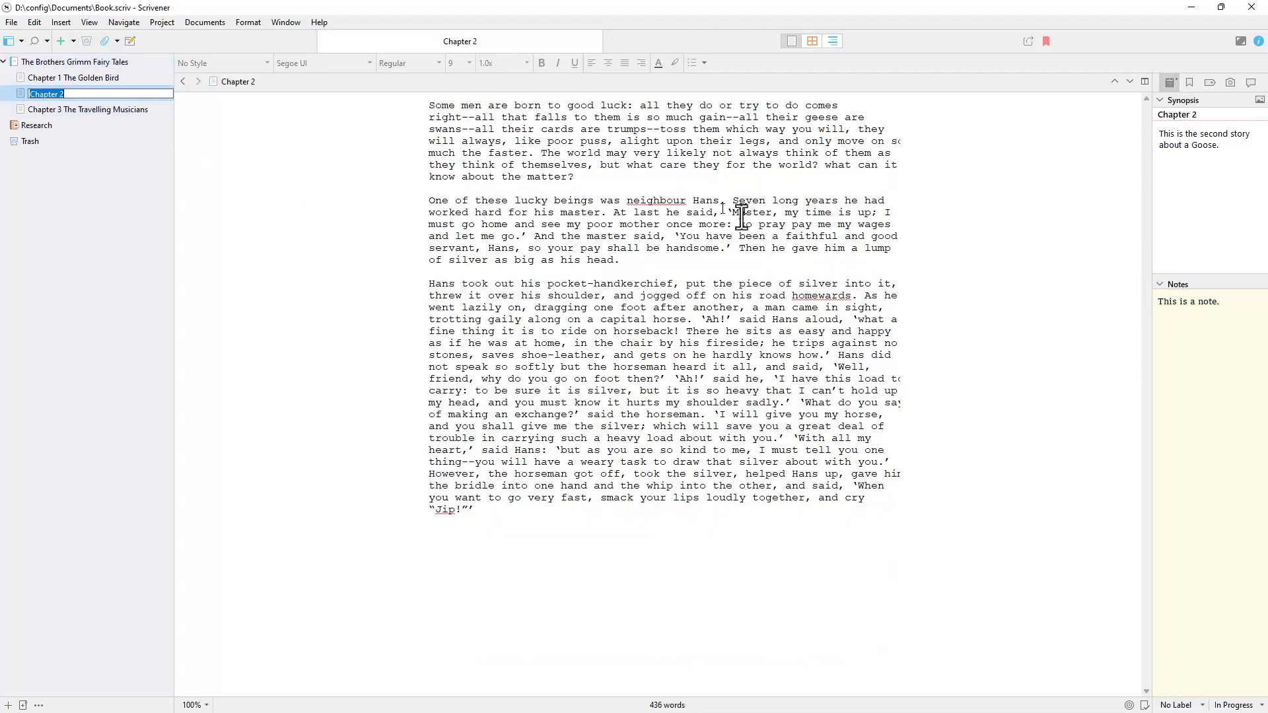
click(121, 152)
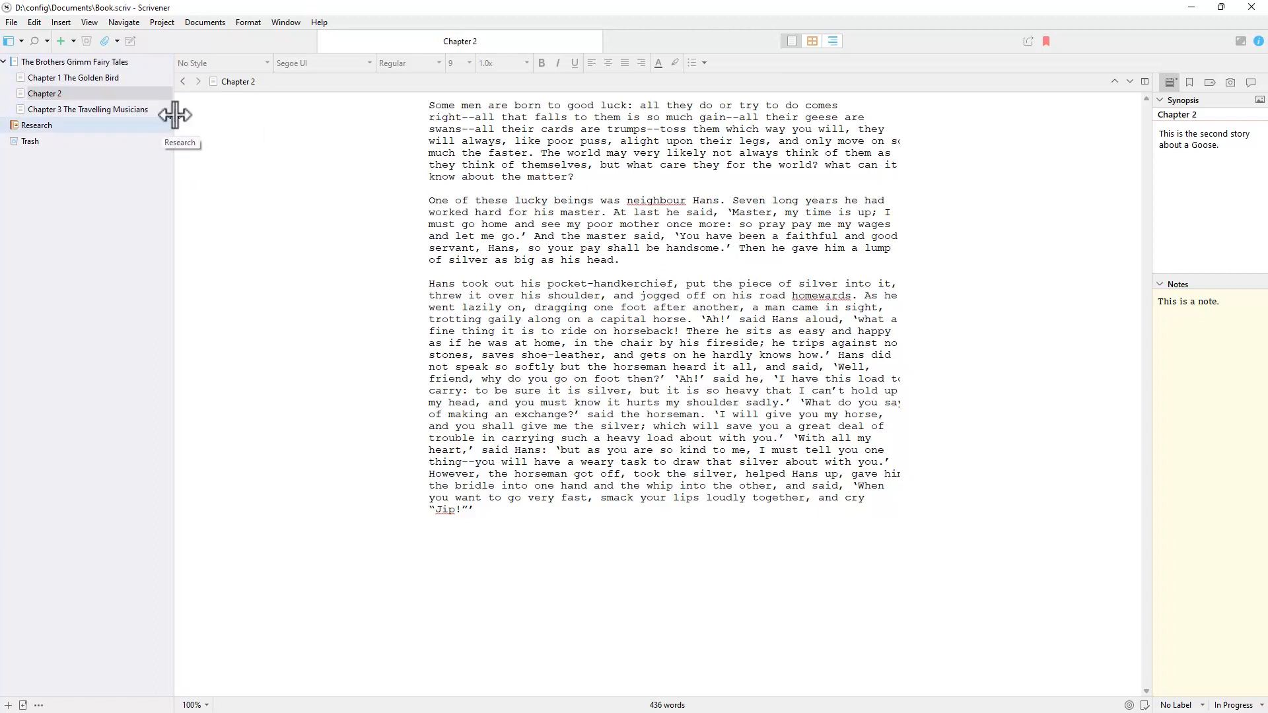
click(110, 70)
right_click(114, 62)
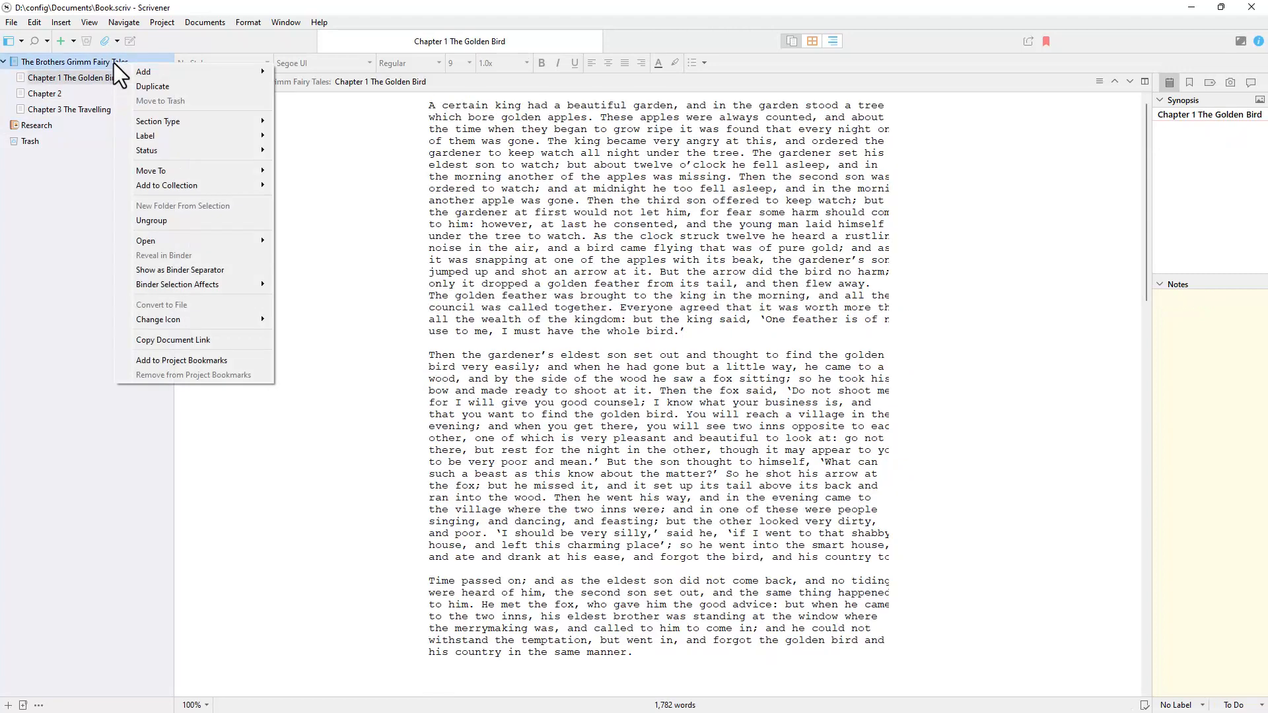
mouse_move(141, 69)
click(36, 125)
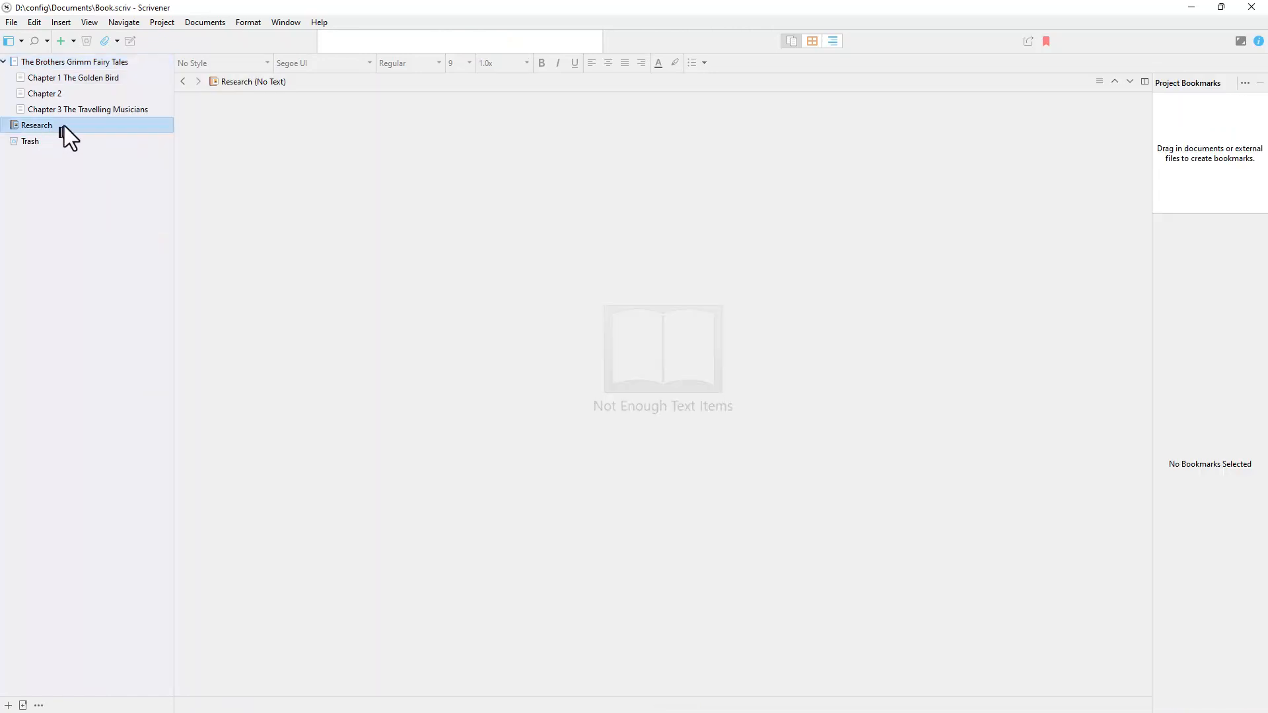
right_click(65, 126)
mouse_move(100, 134)
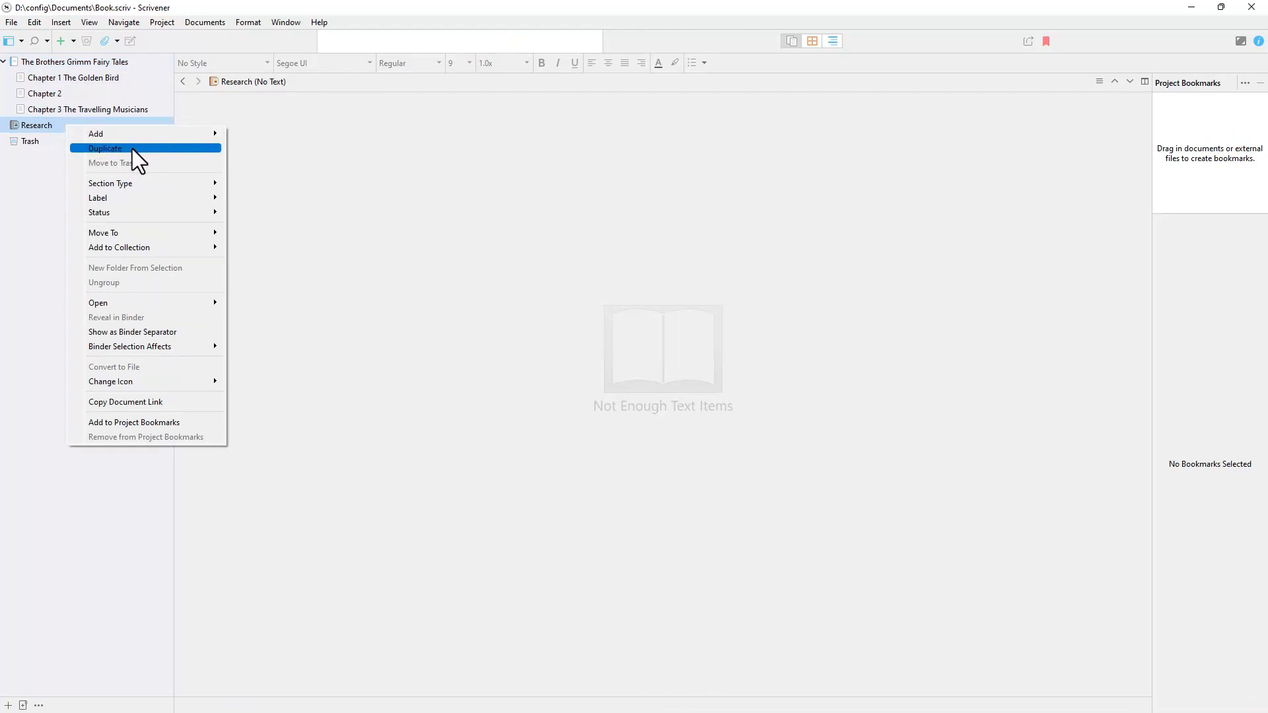
mouse_move(178, 131)
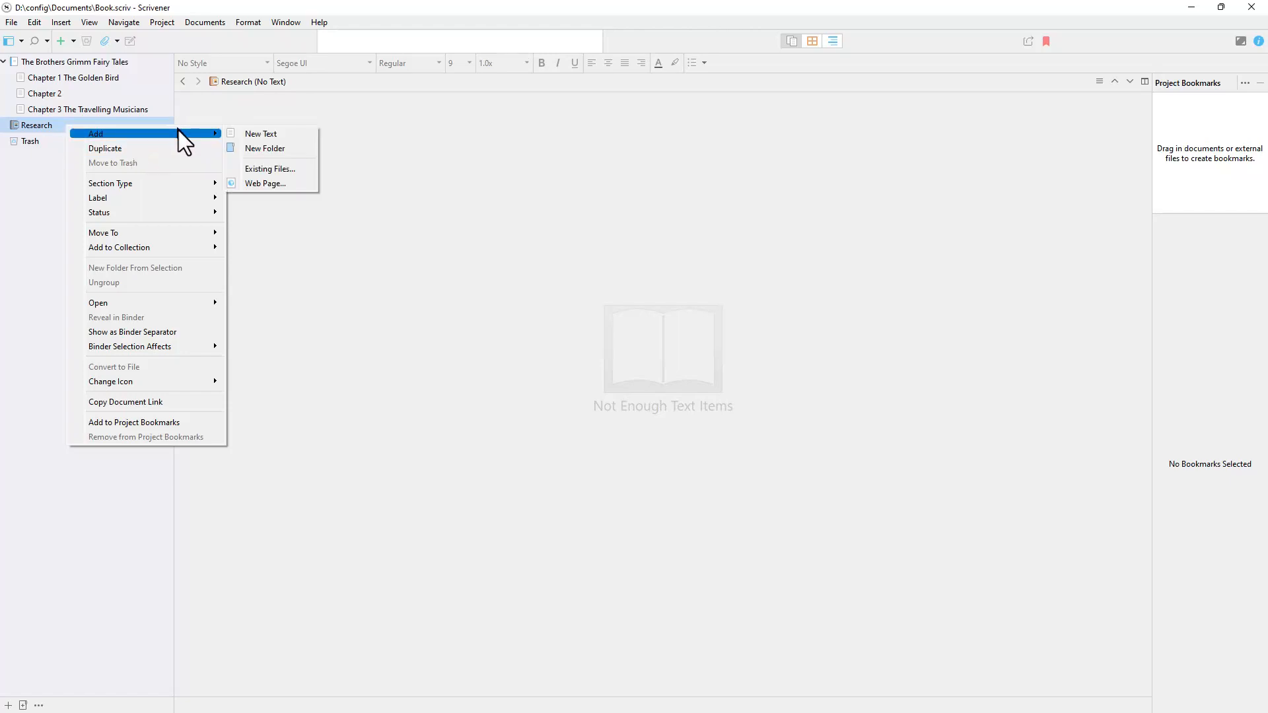
click(268, 185)
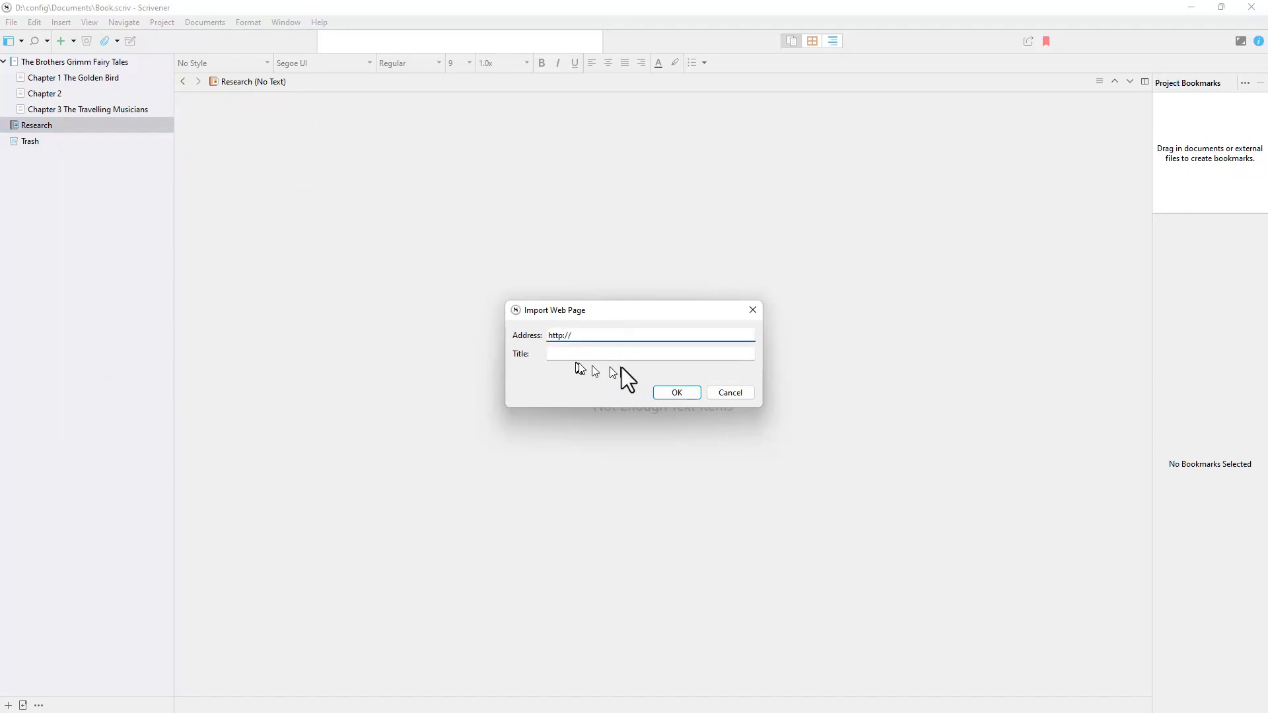
click(755, 311)
- Import the existing image file big-otter-mill-4539940 into the Research folder
click(54, 125)
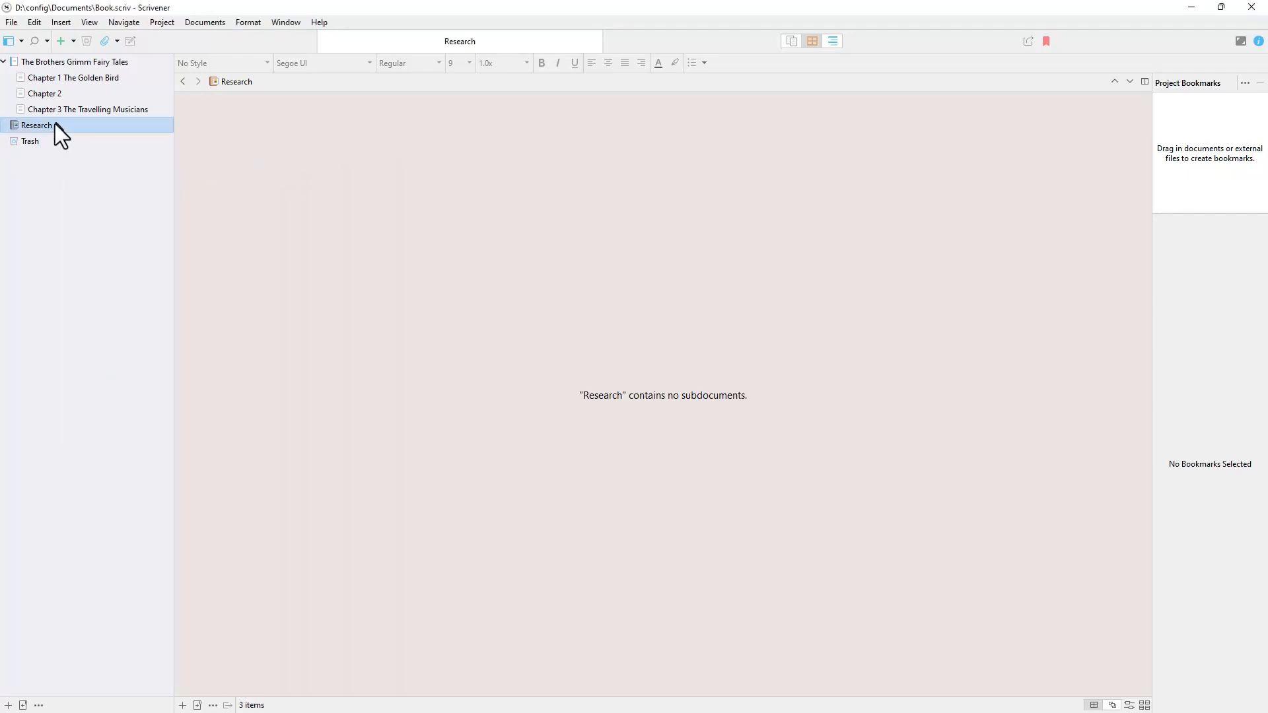
right_click(54, 124)
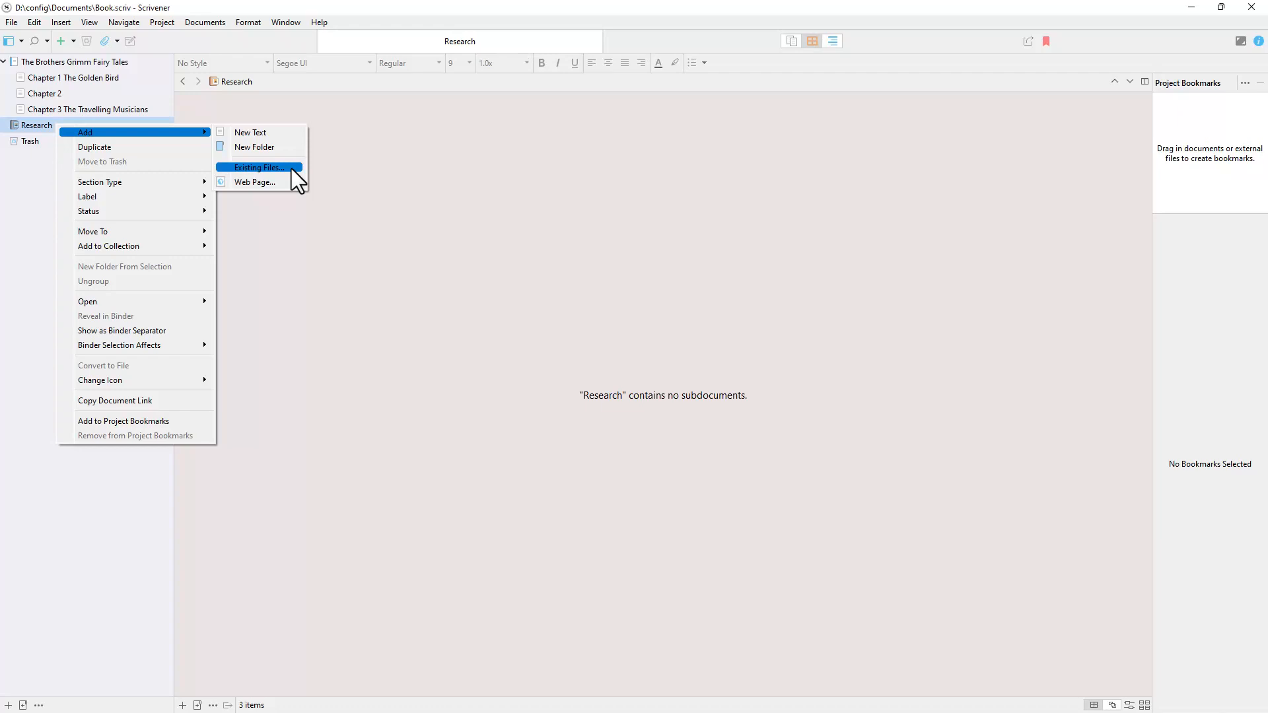
click(291, 168)
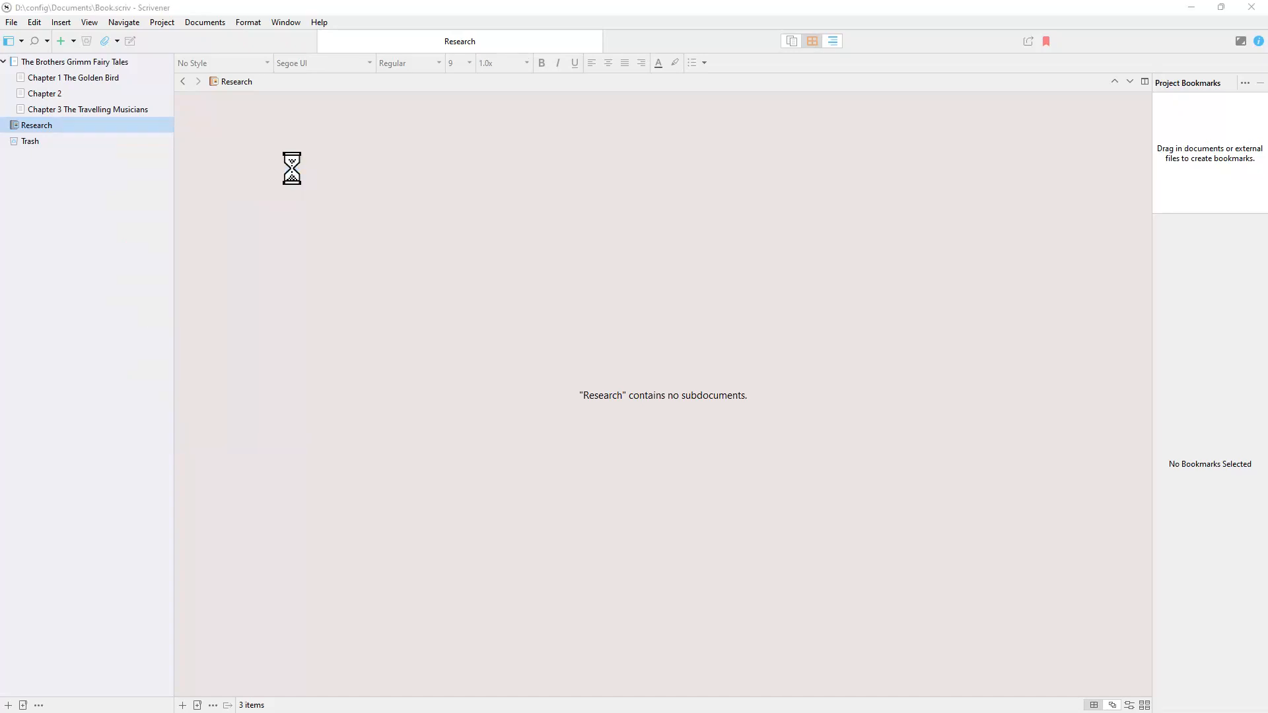
scroll(403, 177, down, 3)
scroll(403, 177, down, 3)
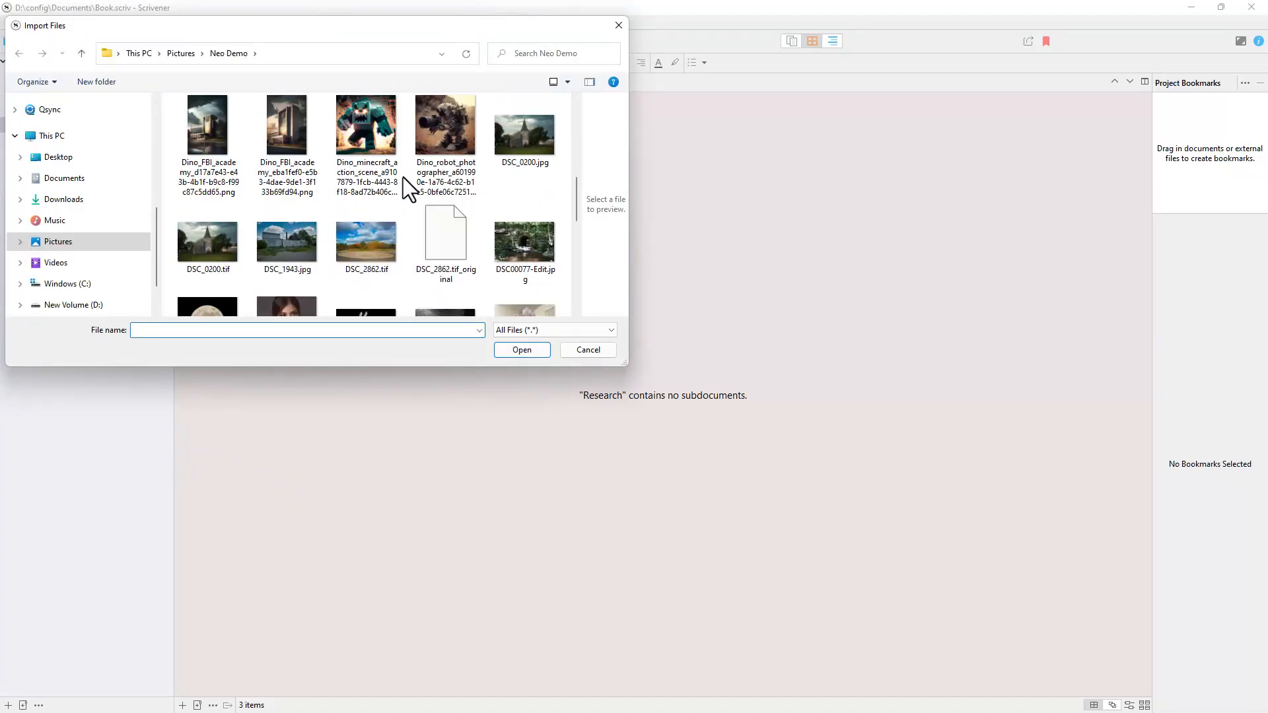
scroll(403, 177, down, 1)
scroll(403, 177, up, 3)
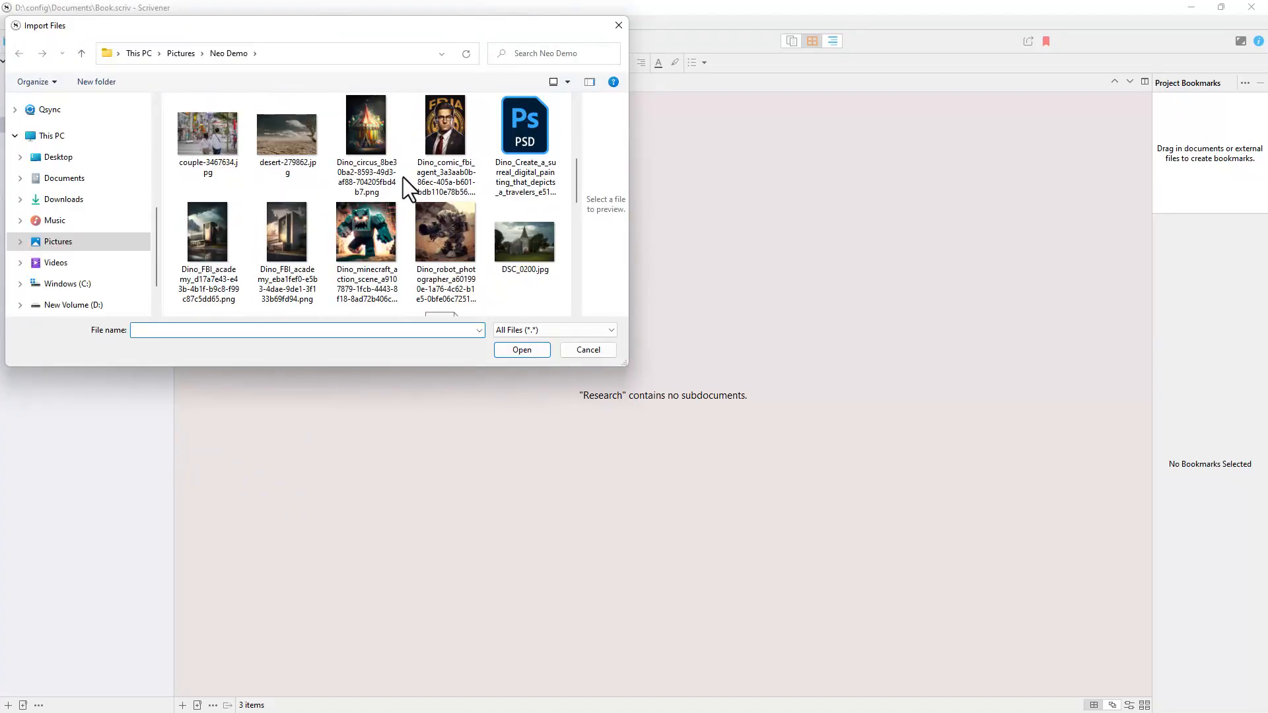
scroll(403, 177, down, 9)
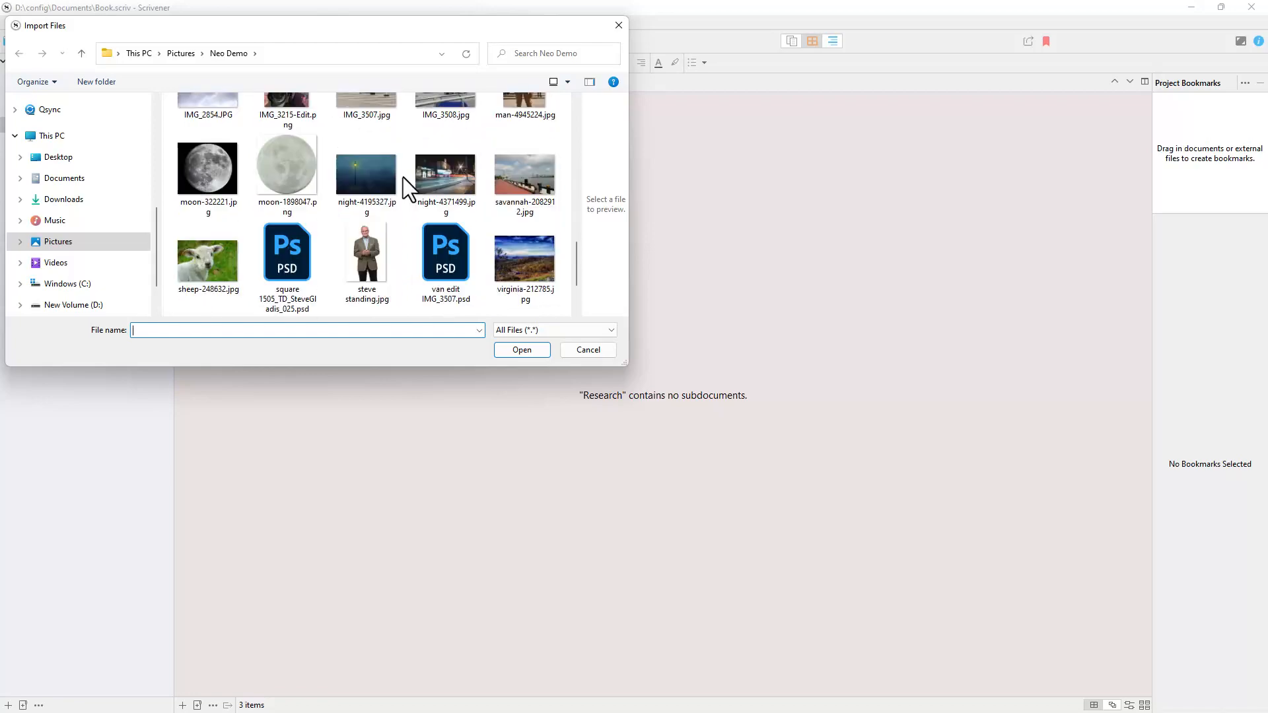
scroll(403, 177, up, 2)
scroll(403, 177, up, 6)
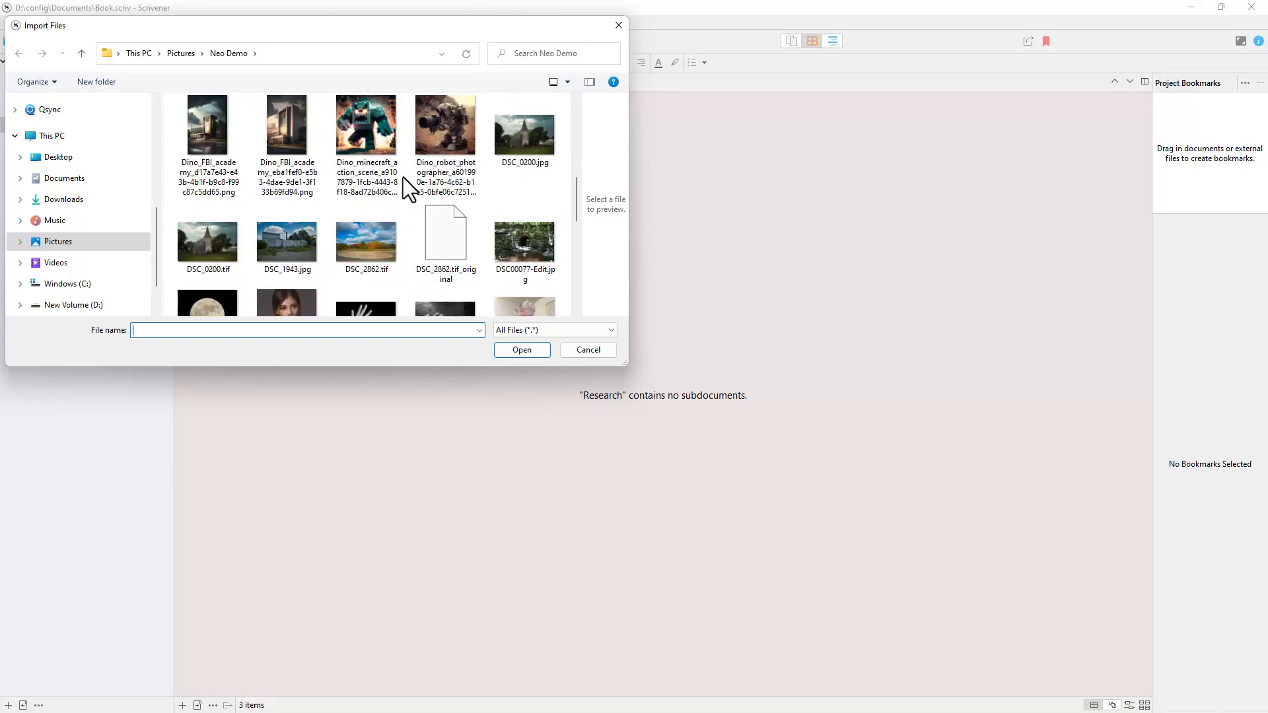
double_click(362, 228)
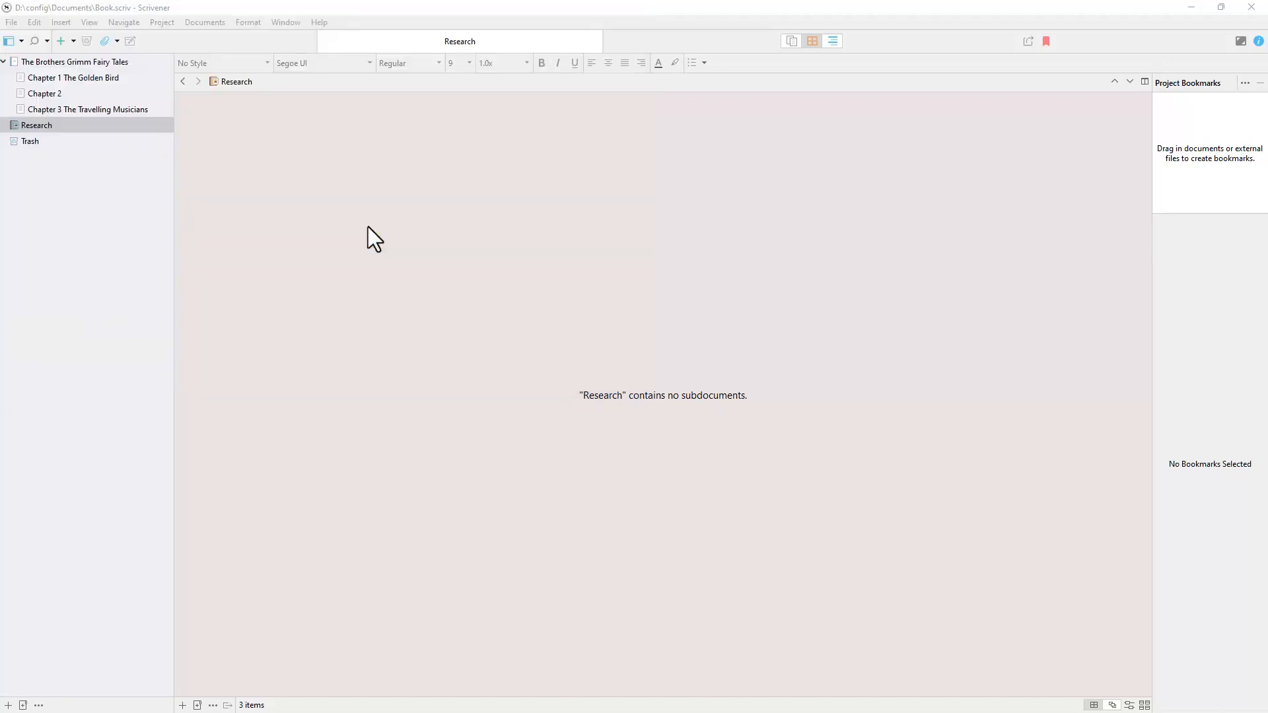
click(725, 399)
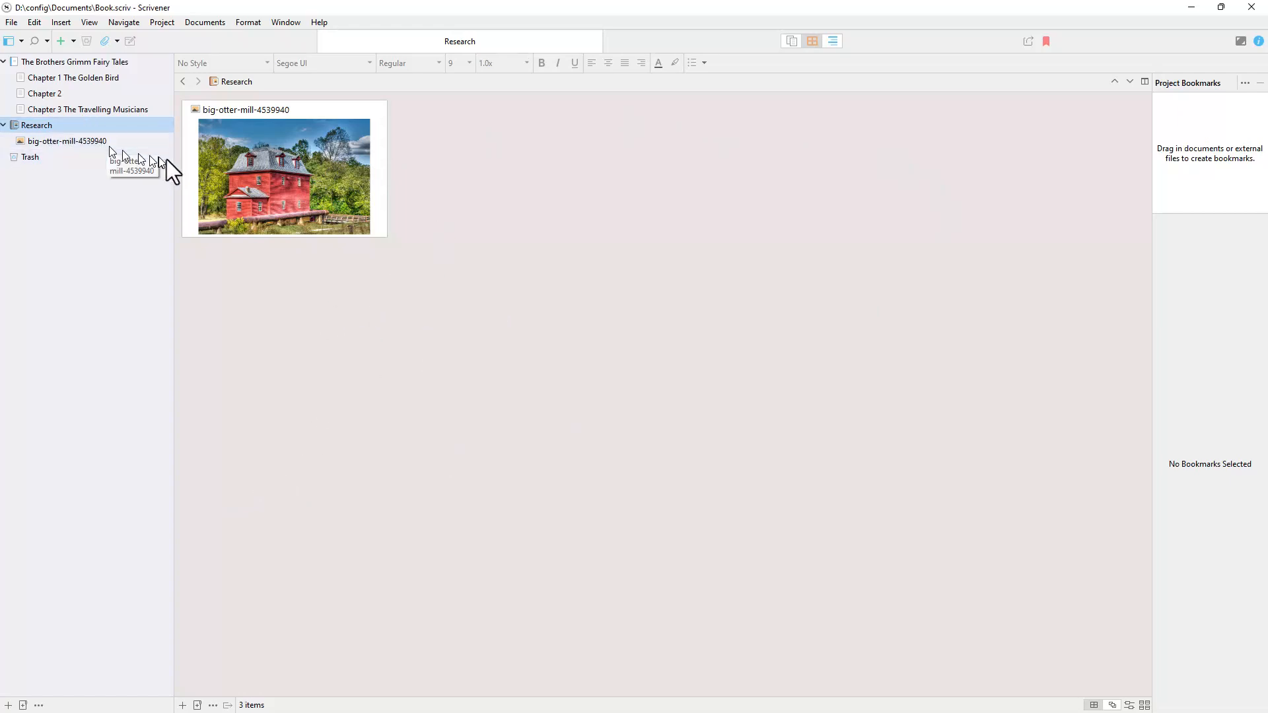
- Add a new folder named Section 1 inside The Brothers Grimm Fairy Tales
click(72, 62)
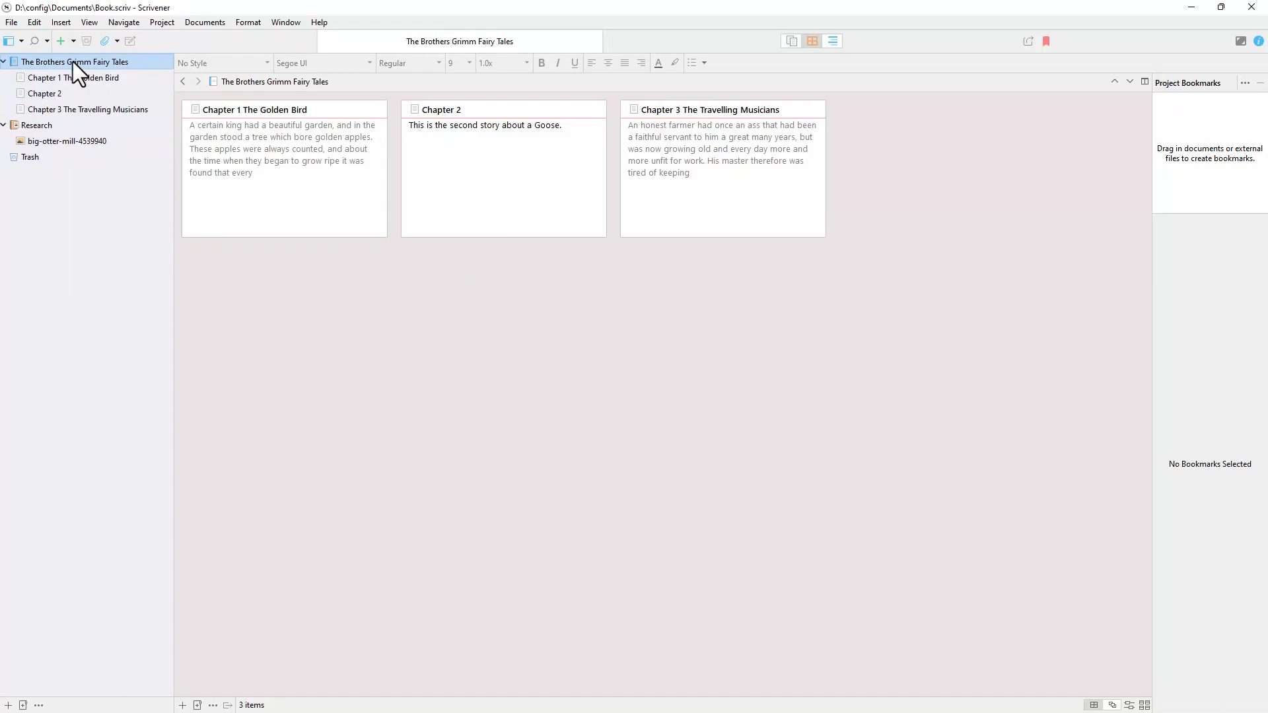
right_click(73, 61)
mouse_move(181, 70)
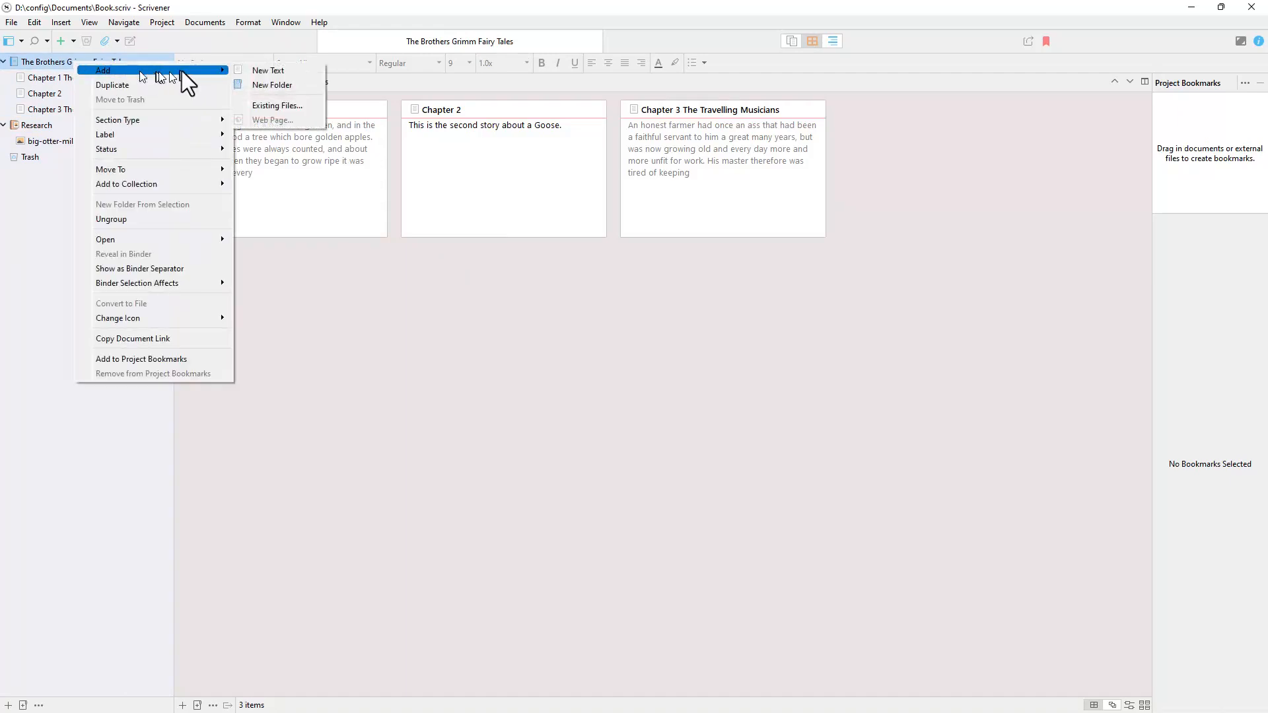
click(264, 86)
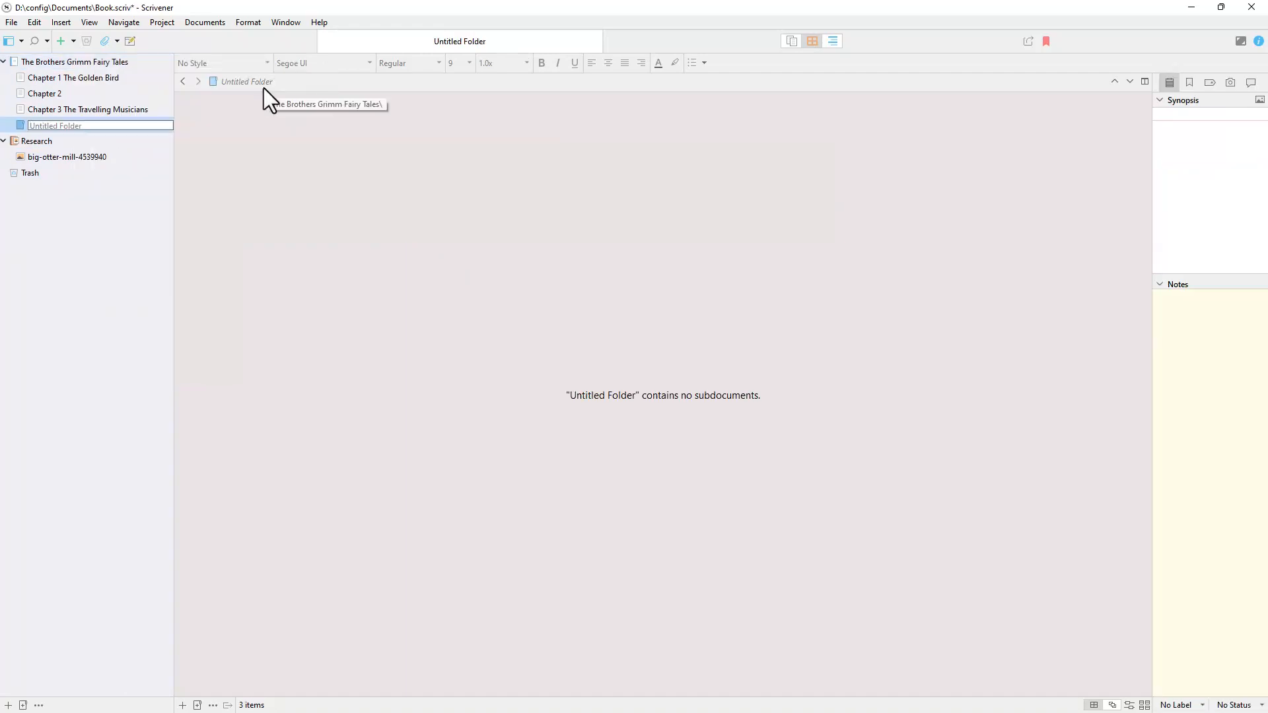
text(Section 1)
key(Return)
click(153, 141)
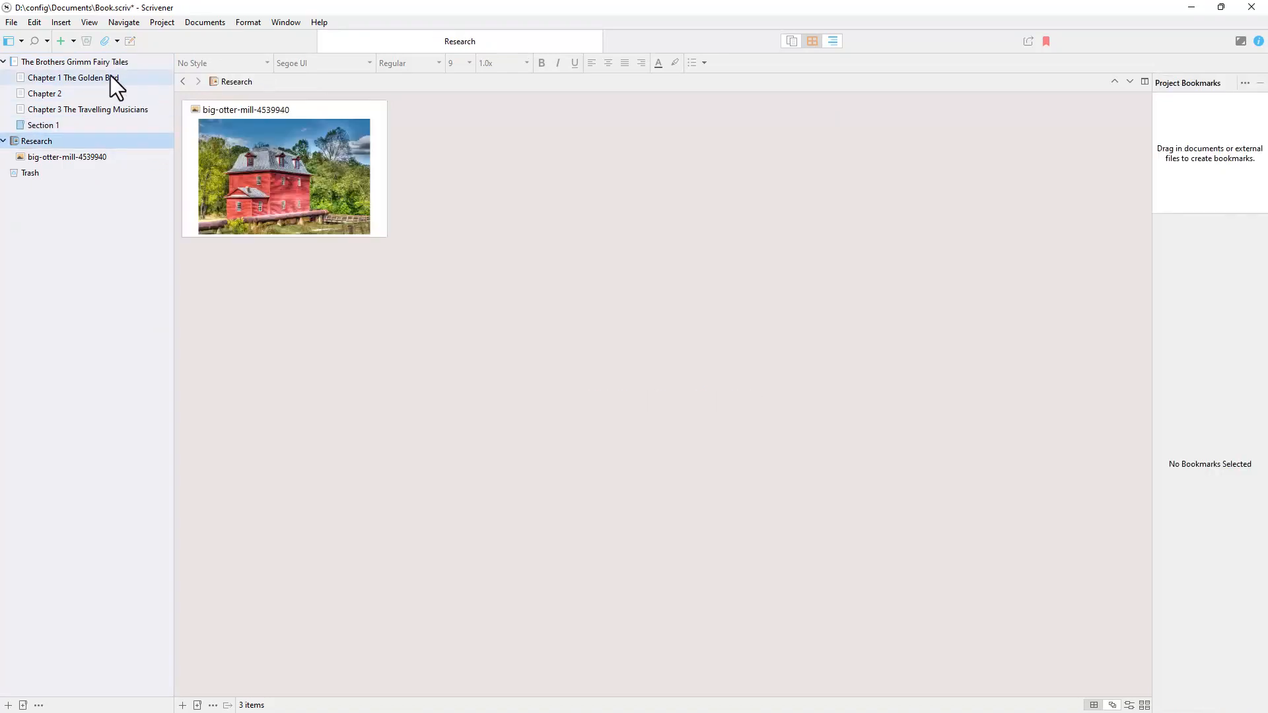
- Add a second new folder named Section 2 inside The Brothers Grimm Fairy Tales
click(111, 63)
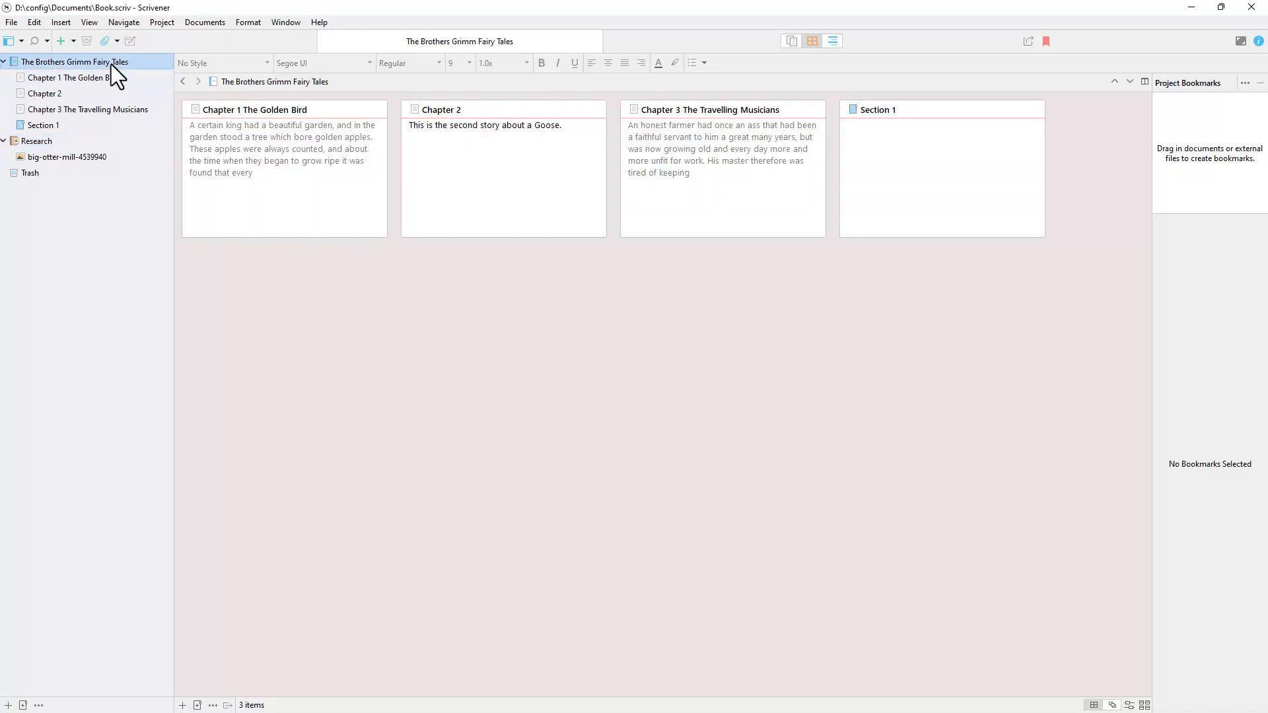
right_click(111, 65)
mouse_move(125, 74)
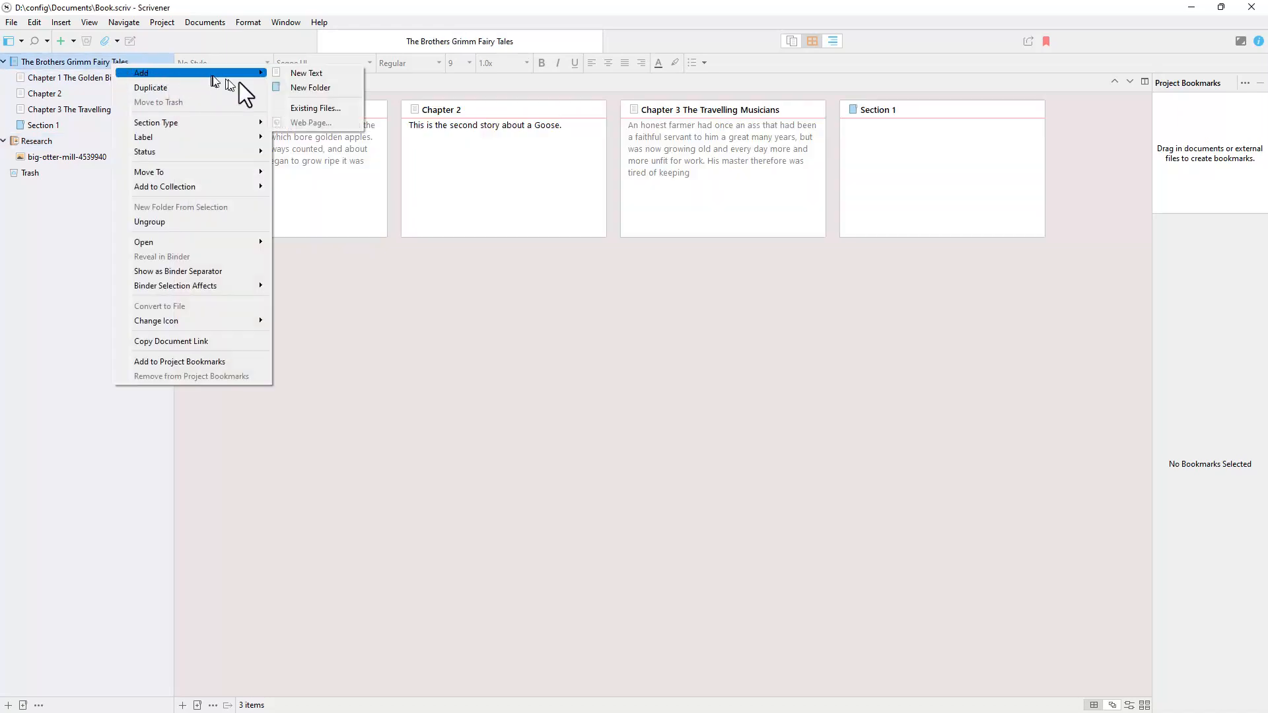
click(301, 90)
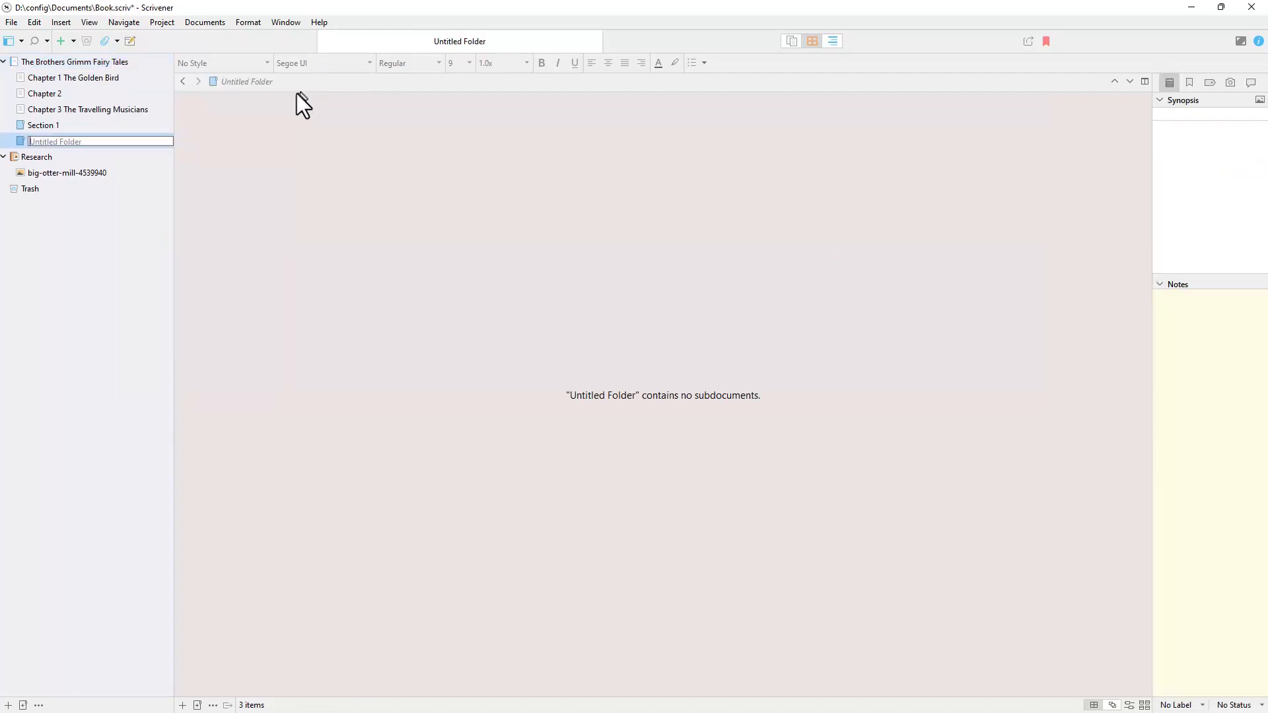
text(Section 2)
click(232, 176)
- Place Chapter 3's card after Section 1, and file Chapters 1 and 2 in Section 1 and Chapter 3 in Section 2
click(69, 62)
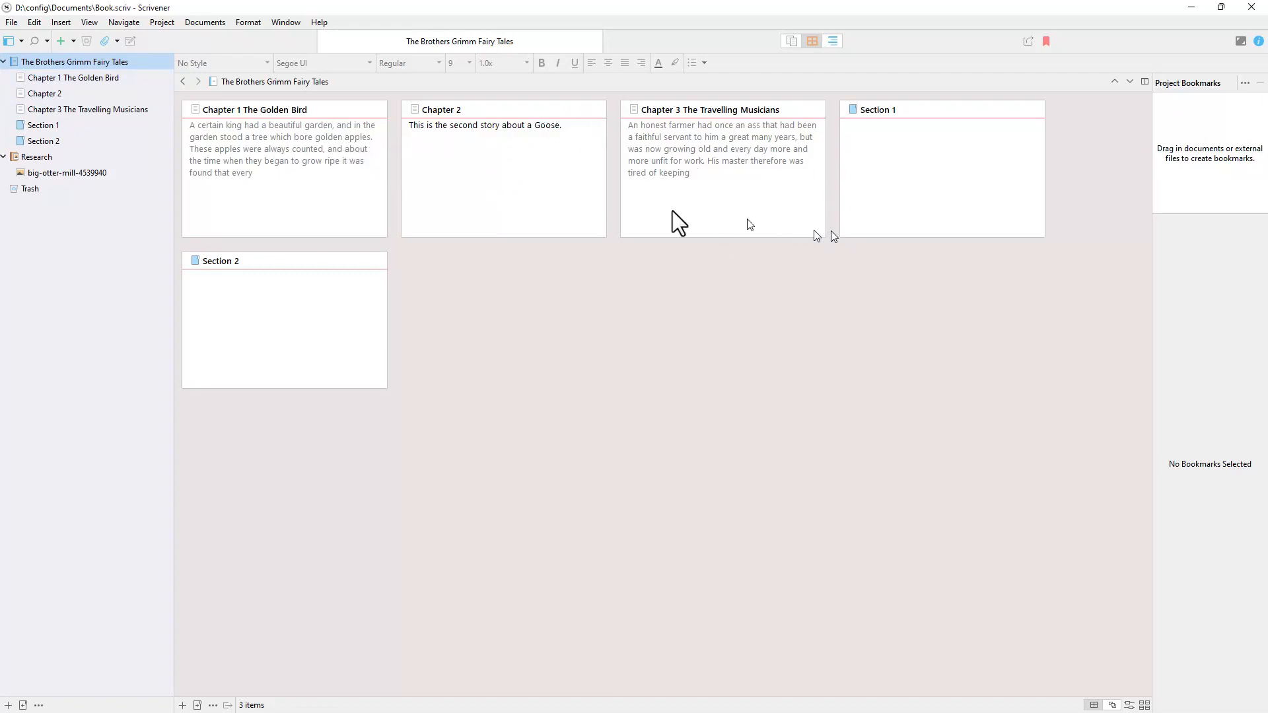
drag(743, 162, 944, 164)
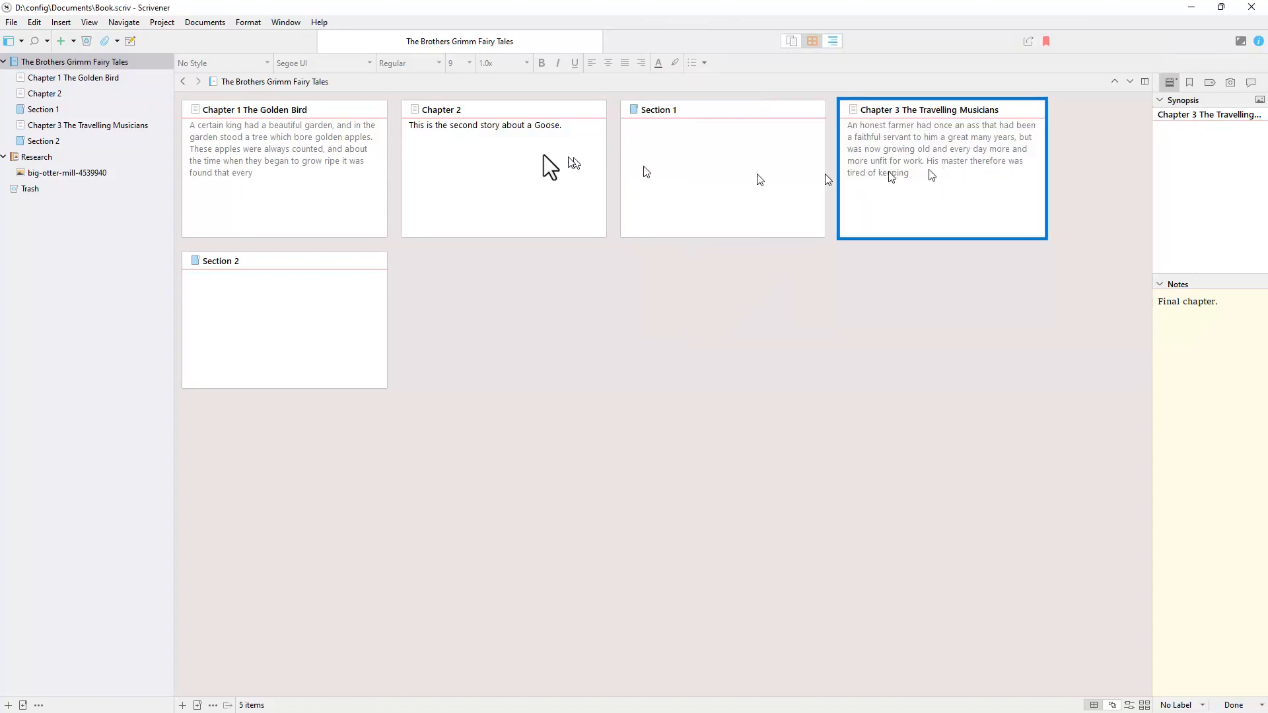
click(73, 79)
drag(89, 88, 67, 106)
click(66, 66)
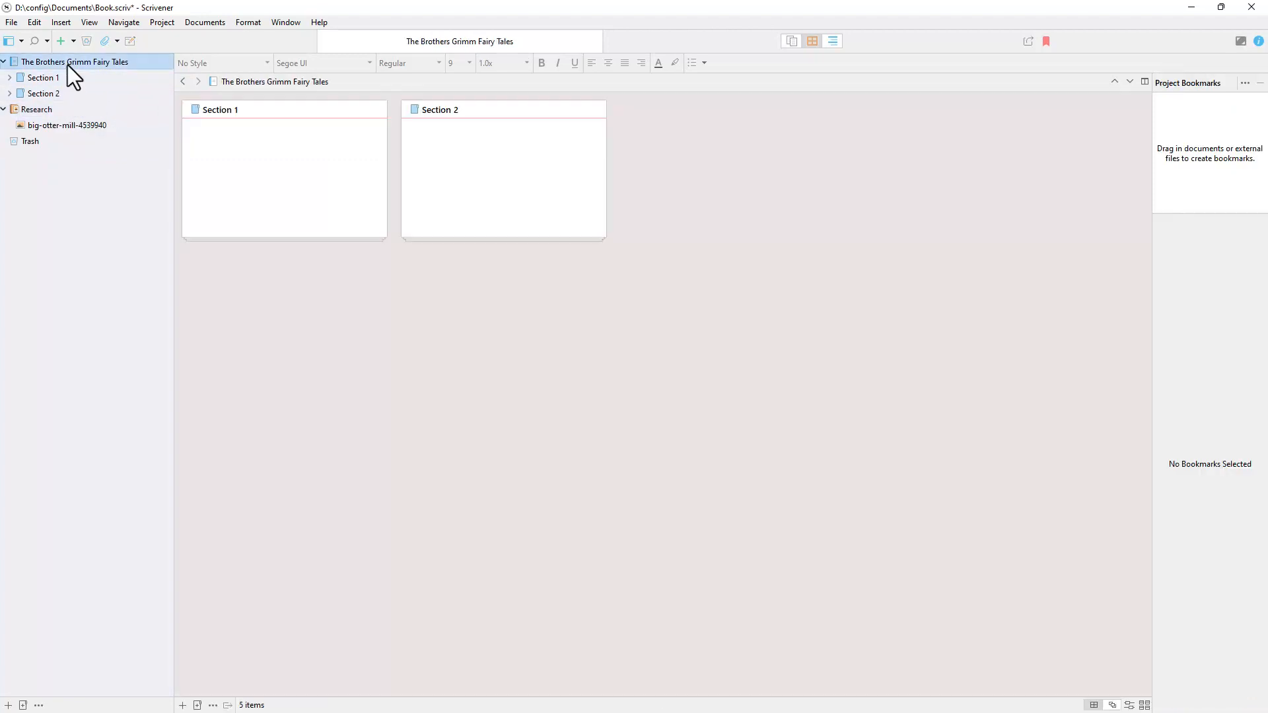
- Expand Section 1, show its index cards and move the Chapter 1 The Golden Bird card in front of Chapter 2
click(10, 77)
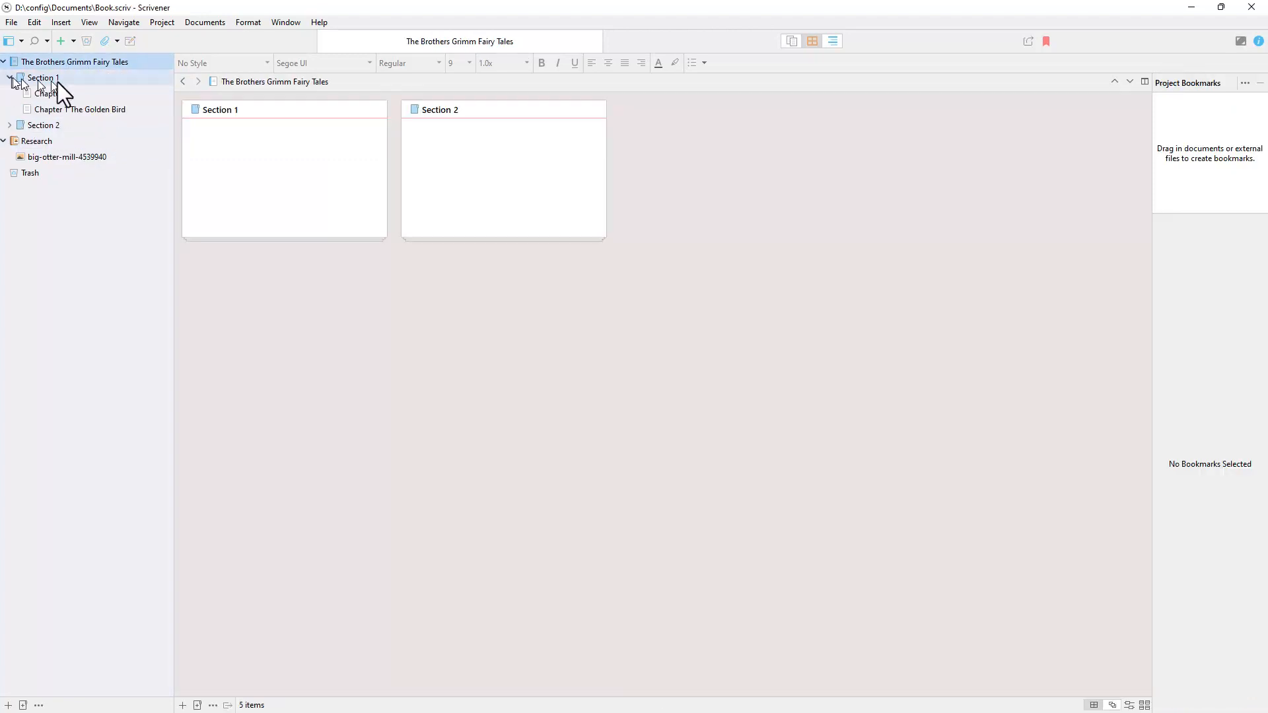
click(58, 81)
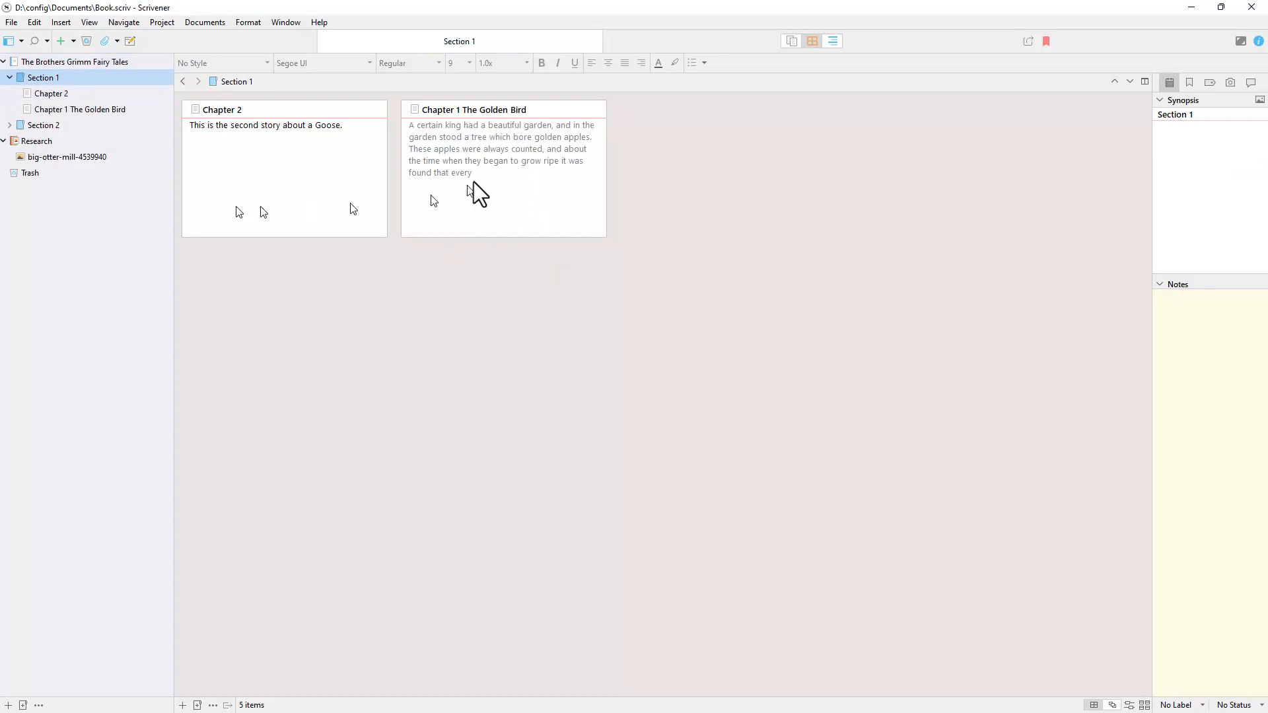
drag(473, 183, 244, 170)
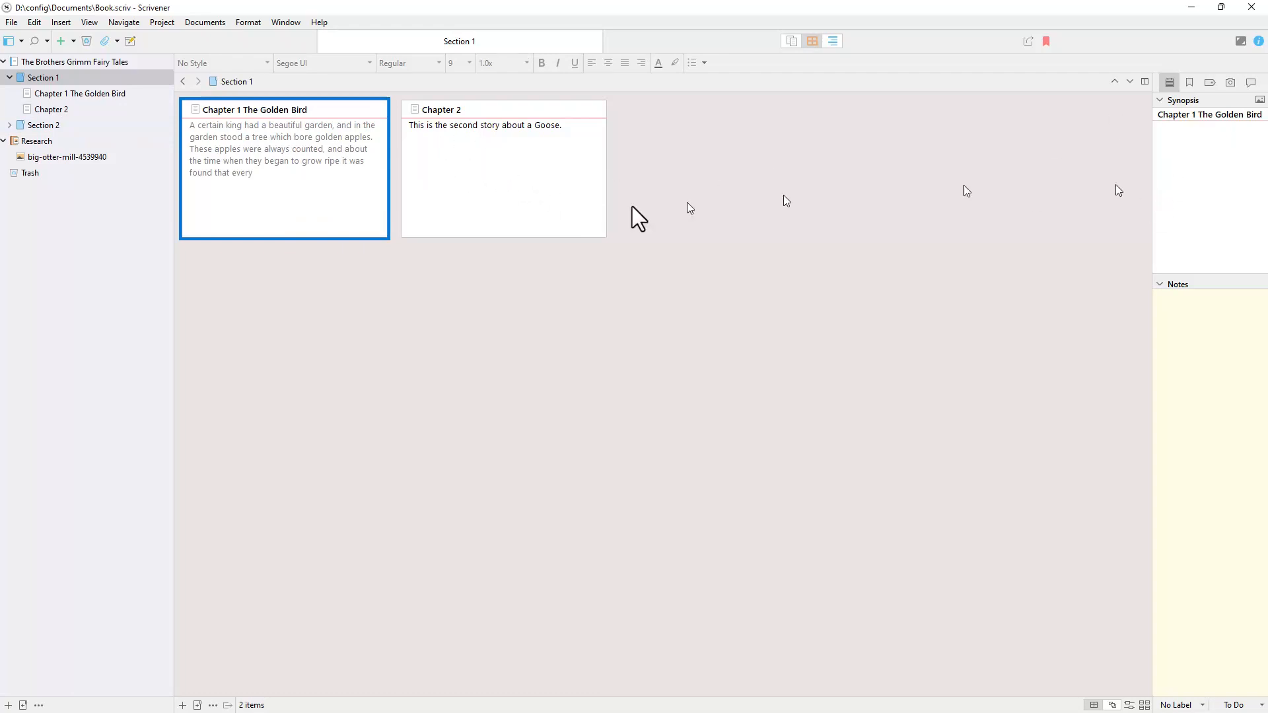
click(585, 168)
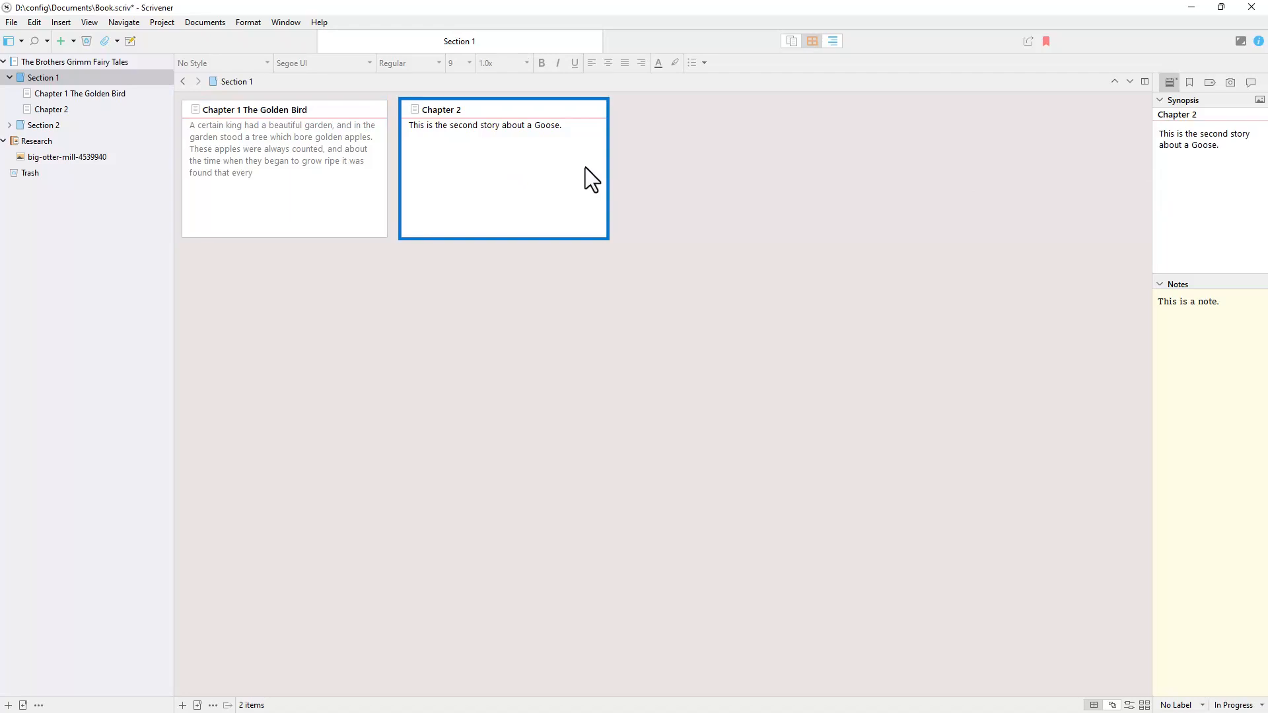
- View Section 1 as an outline and check the status choices available for Chapter 2
click(834, 42)
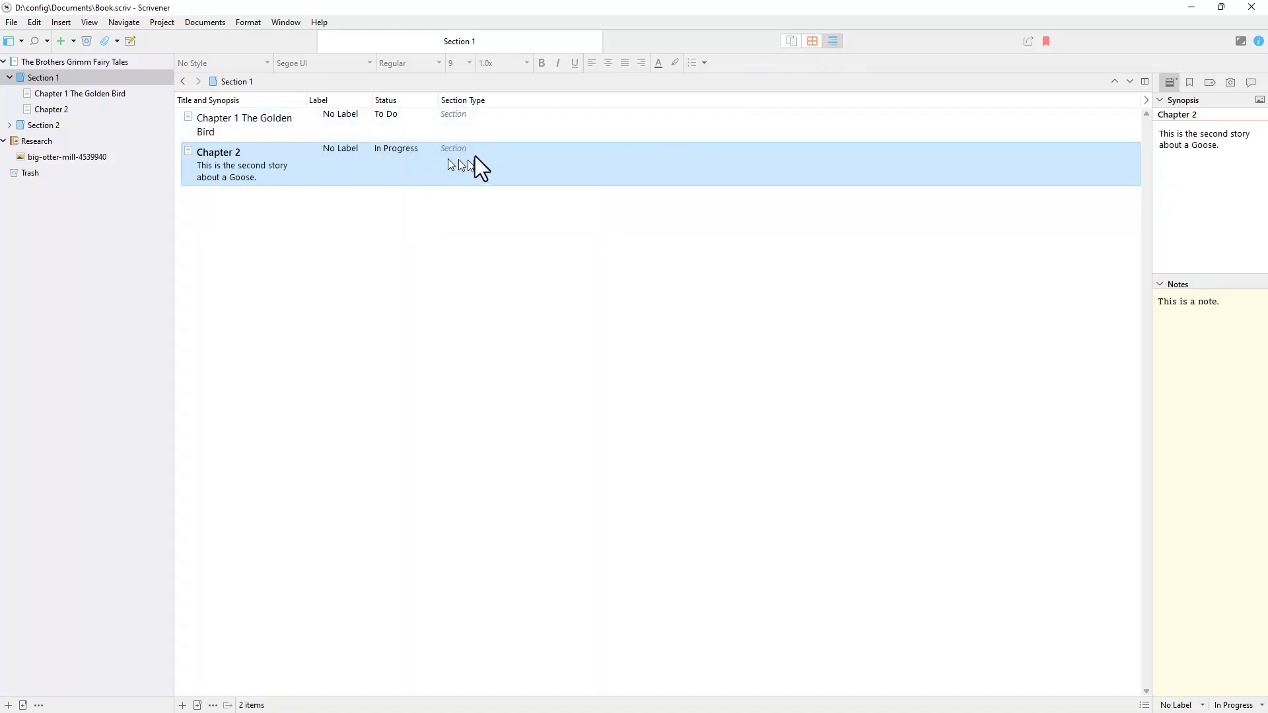
click(406, 150)
click(429, 151)
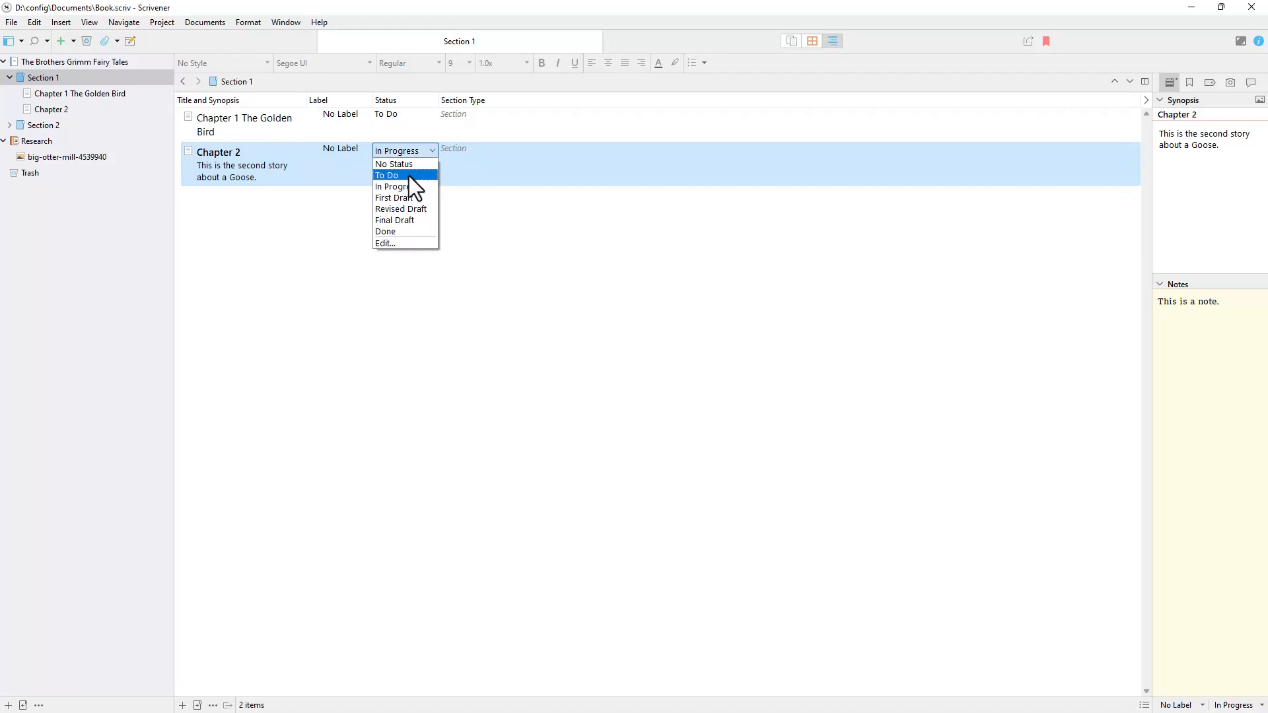
click(557, 126)
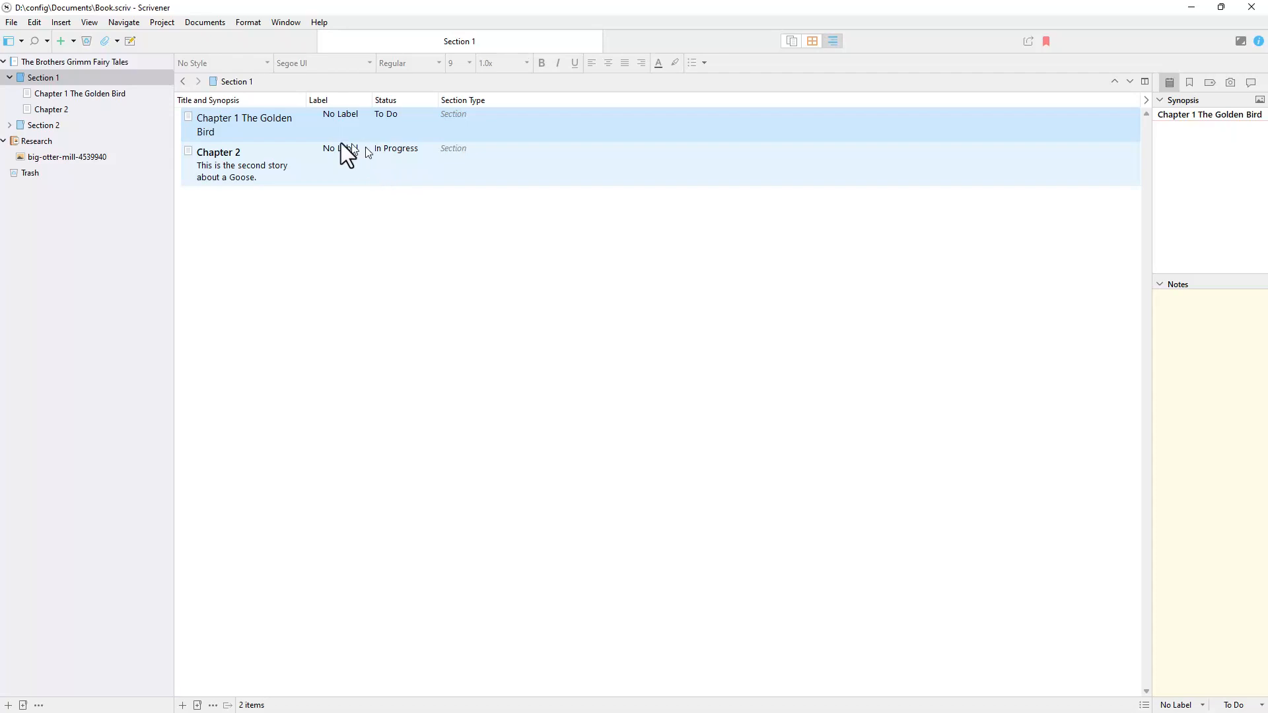
click(63, 77)
click(264, 122)
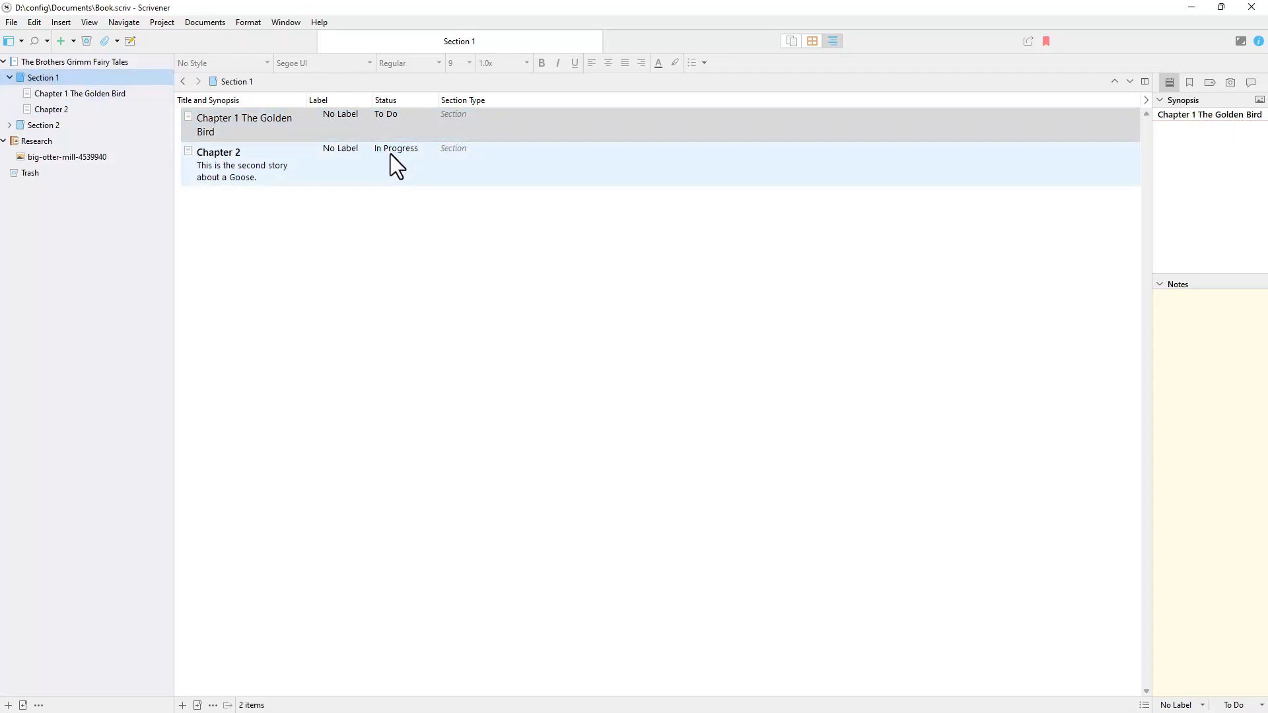
- Create a new project from the Fiction template Novel, save it as Novel in the Documents folder and maximise its window
click(12, 22)
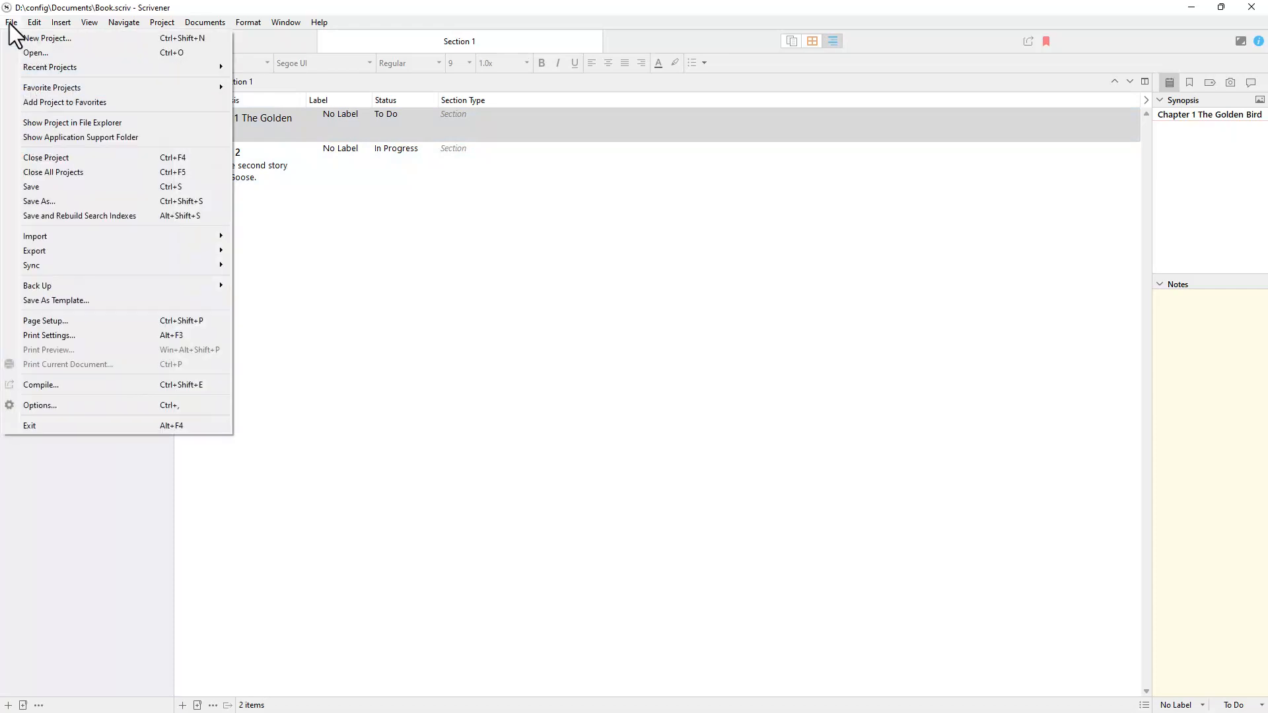
click(30, 40)
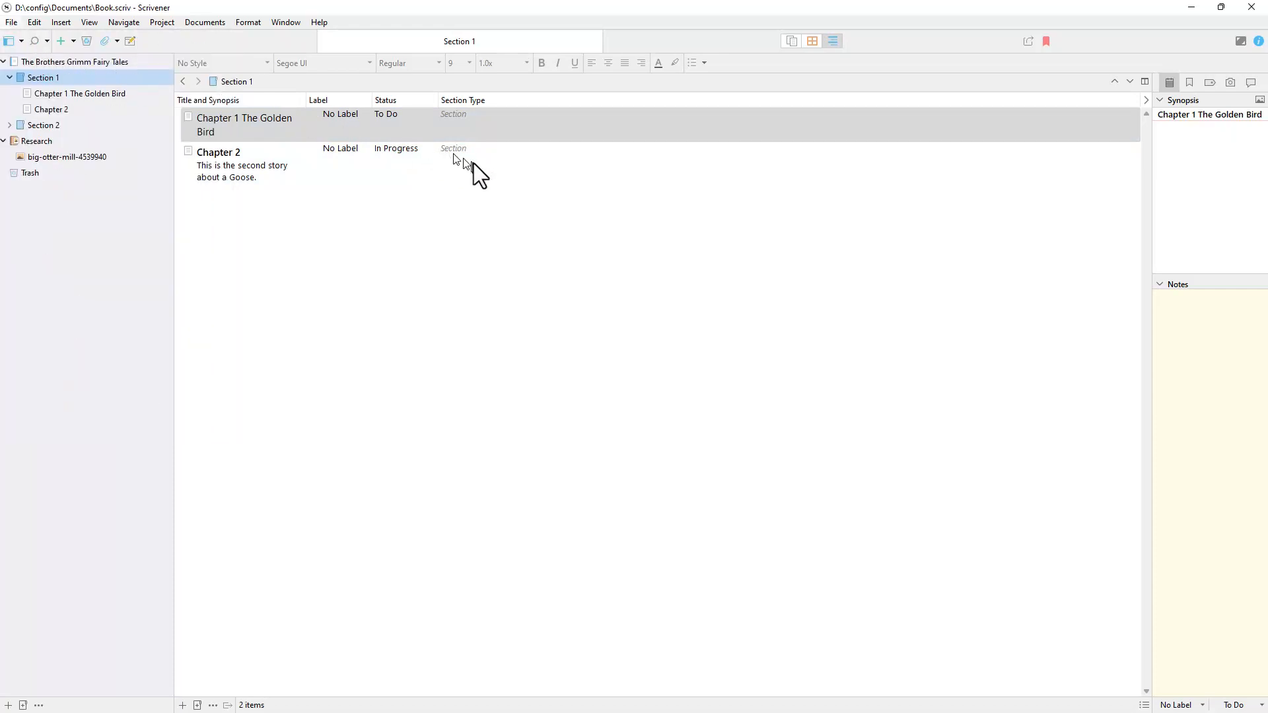
click(323, 208)
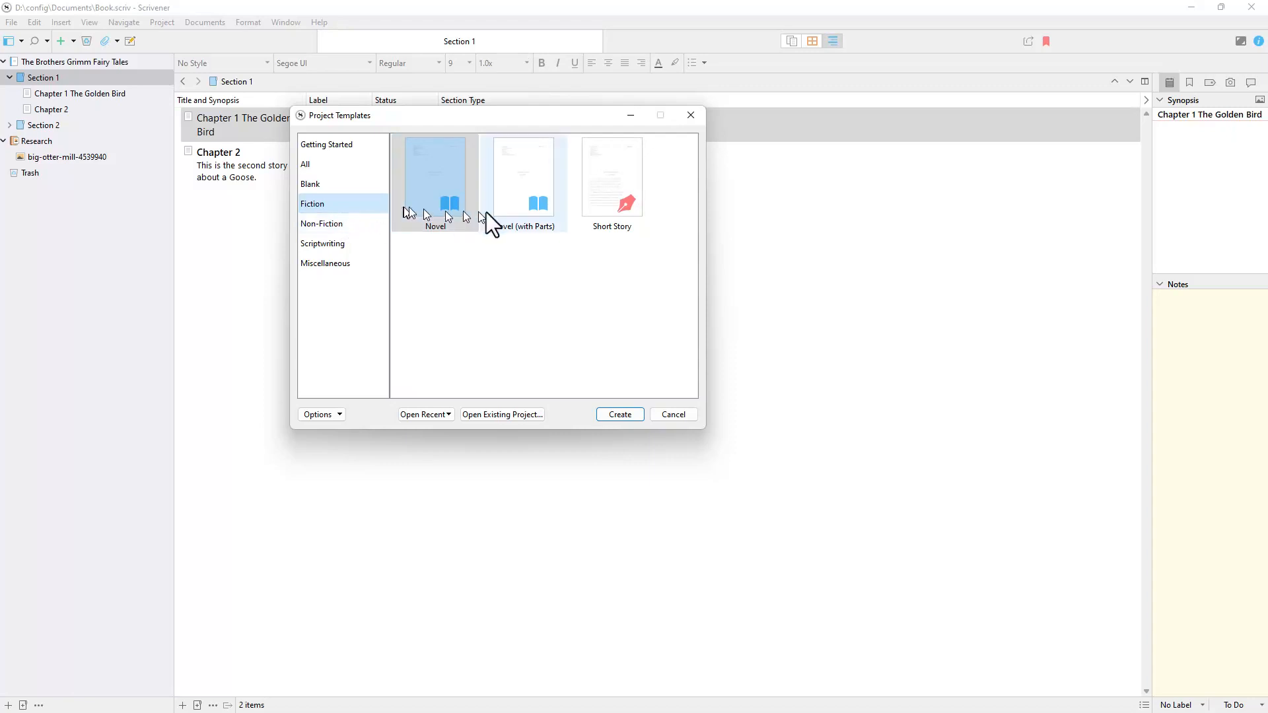
click(437, 200)
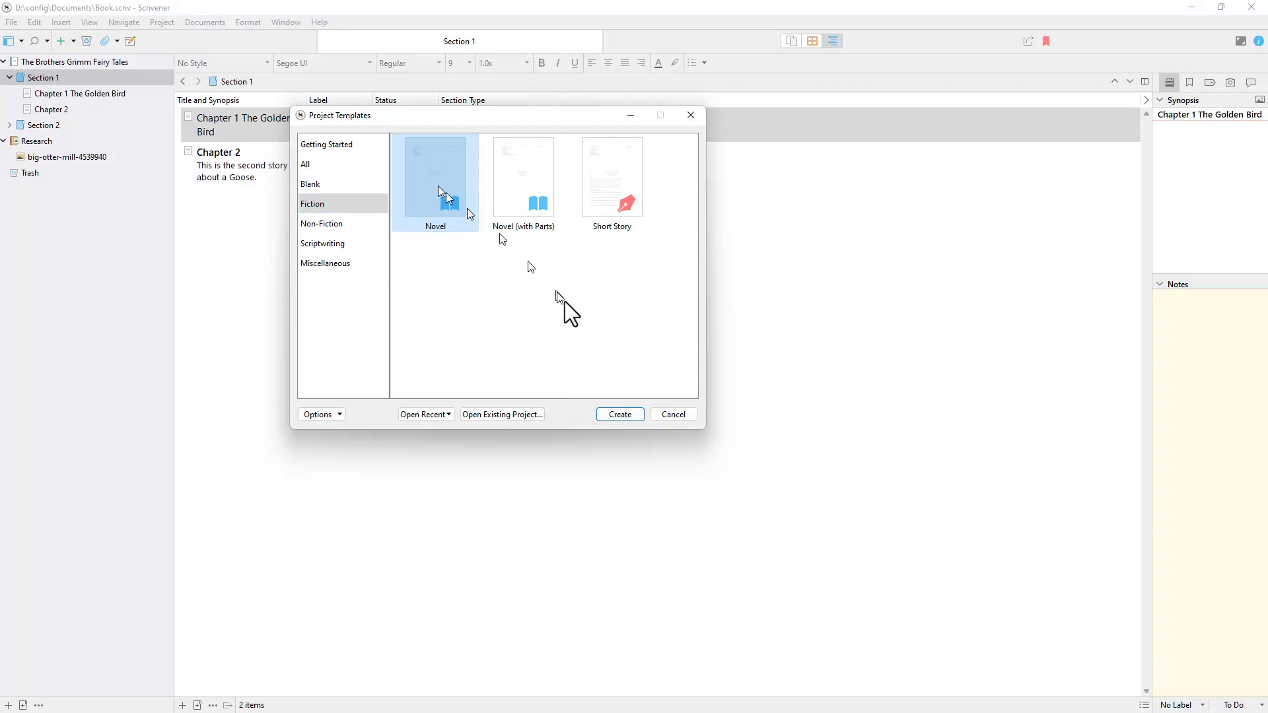
click(628, 415)
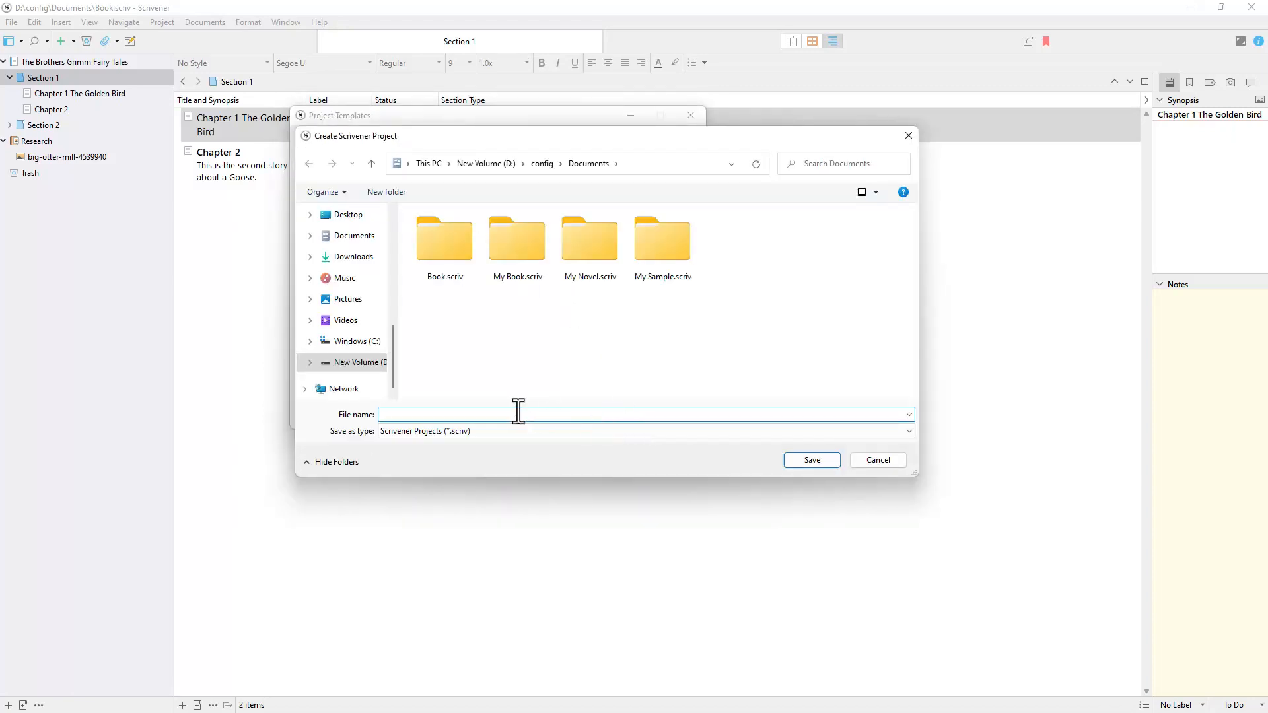
text(Novel)
click(822, 458)
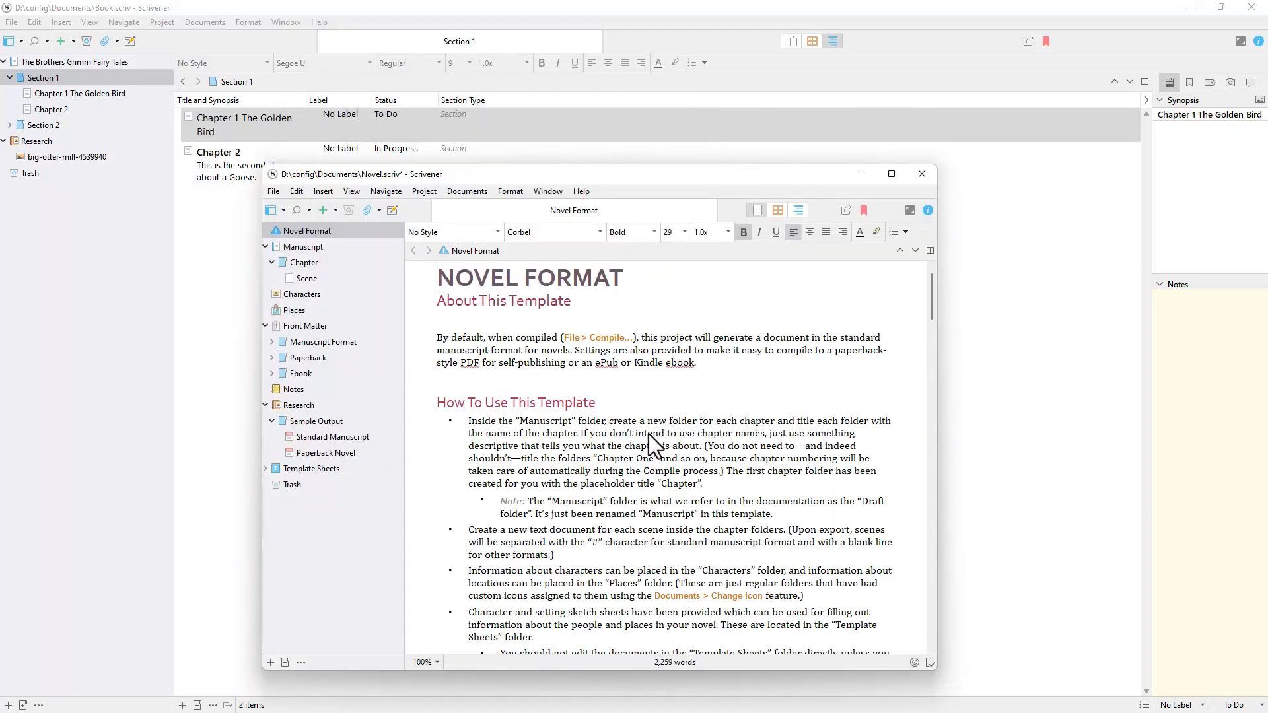
click(892, 173)
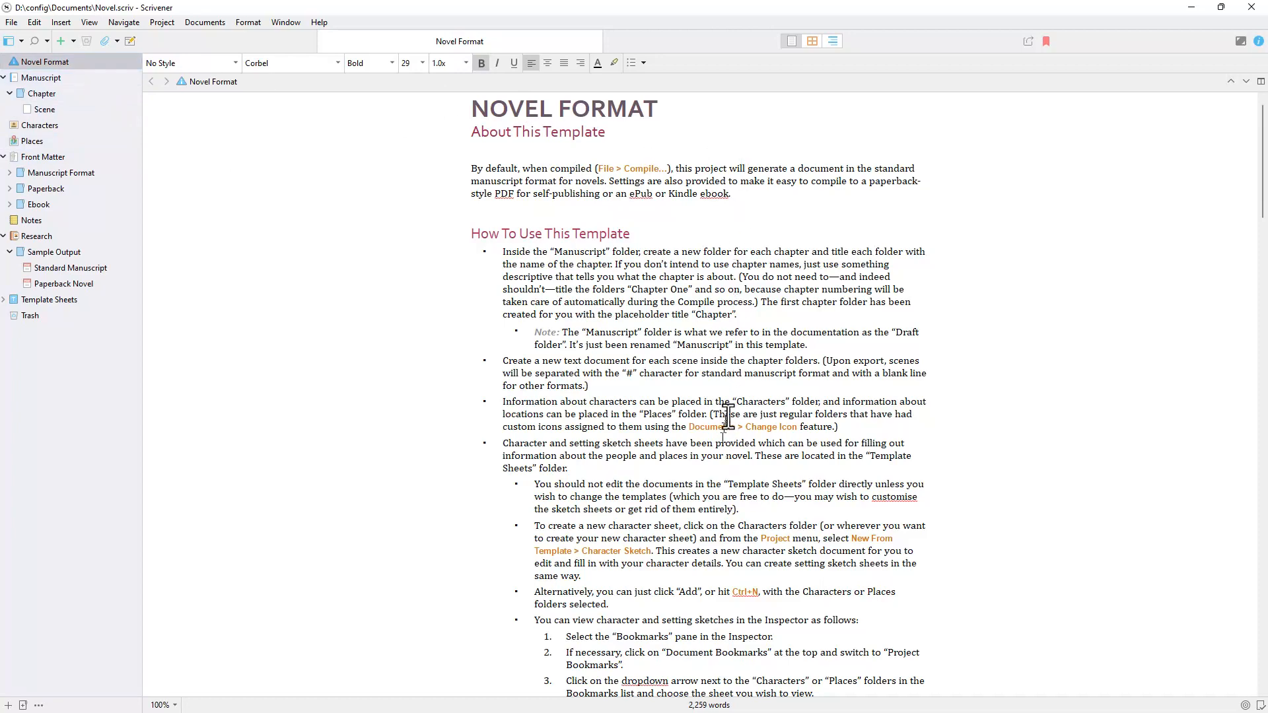
- Skim the Novel Format instructions and look at the contents of the Manuscript and Chapter folders
scroll(728, 413, down, 7)
scroll(727, 413, up, 7)
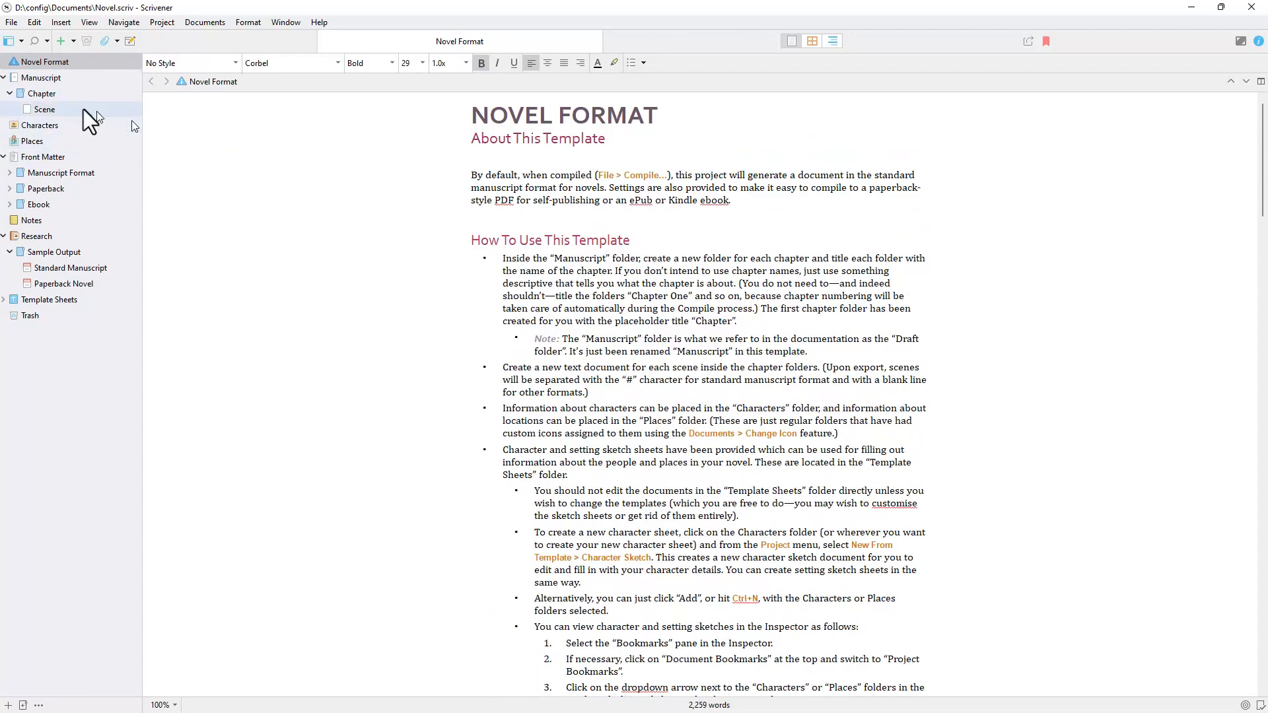
click(45, 76)
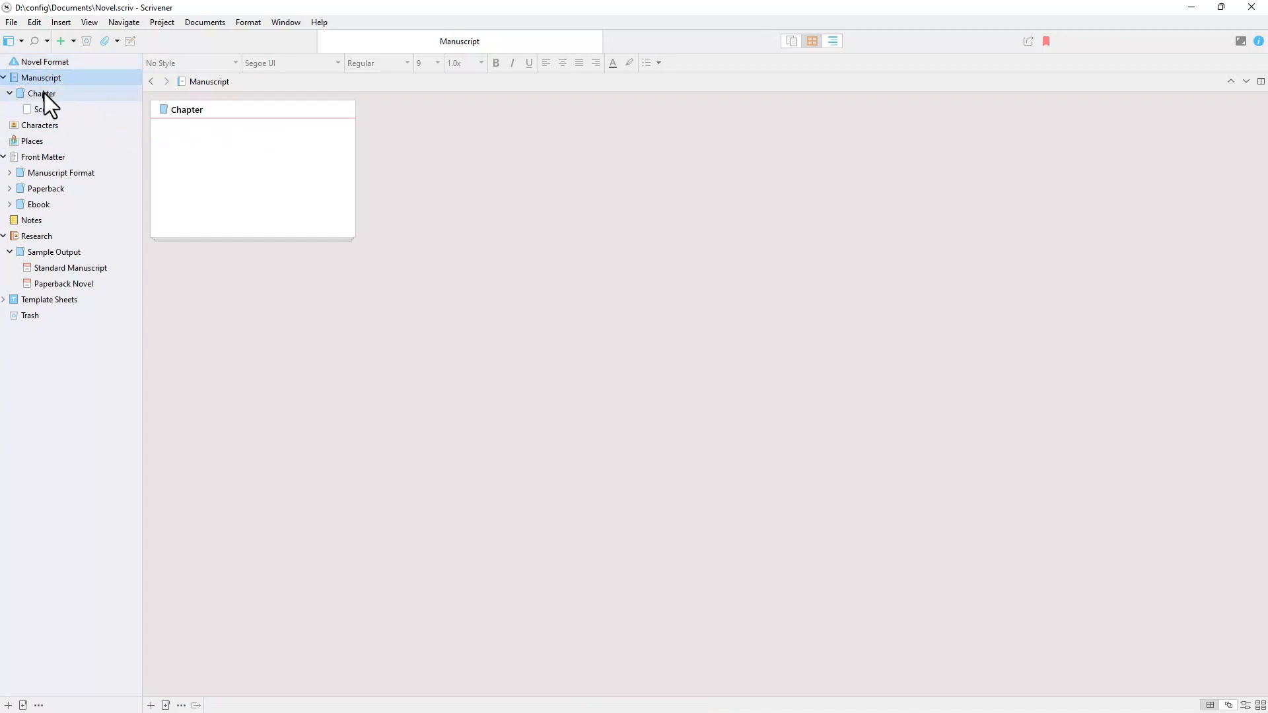
click(45, 94)
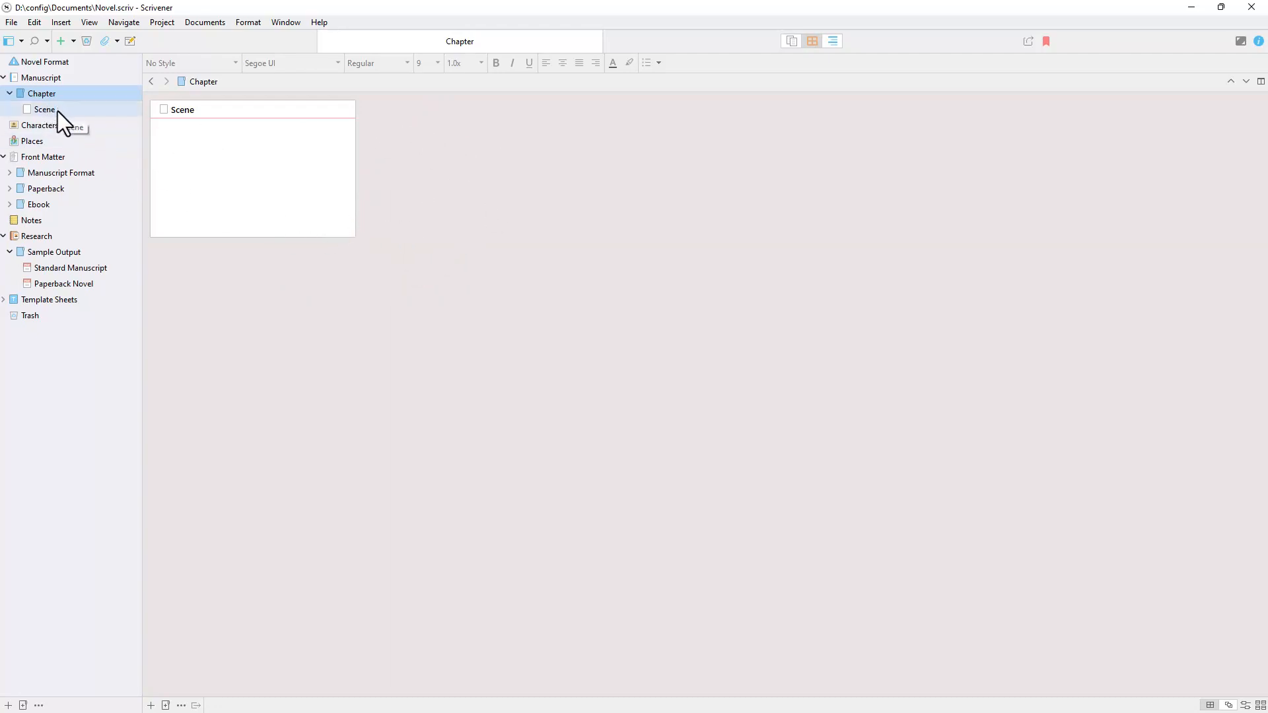
click(49, 76)
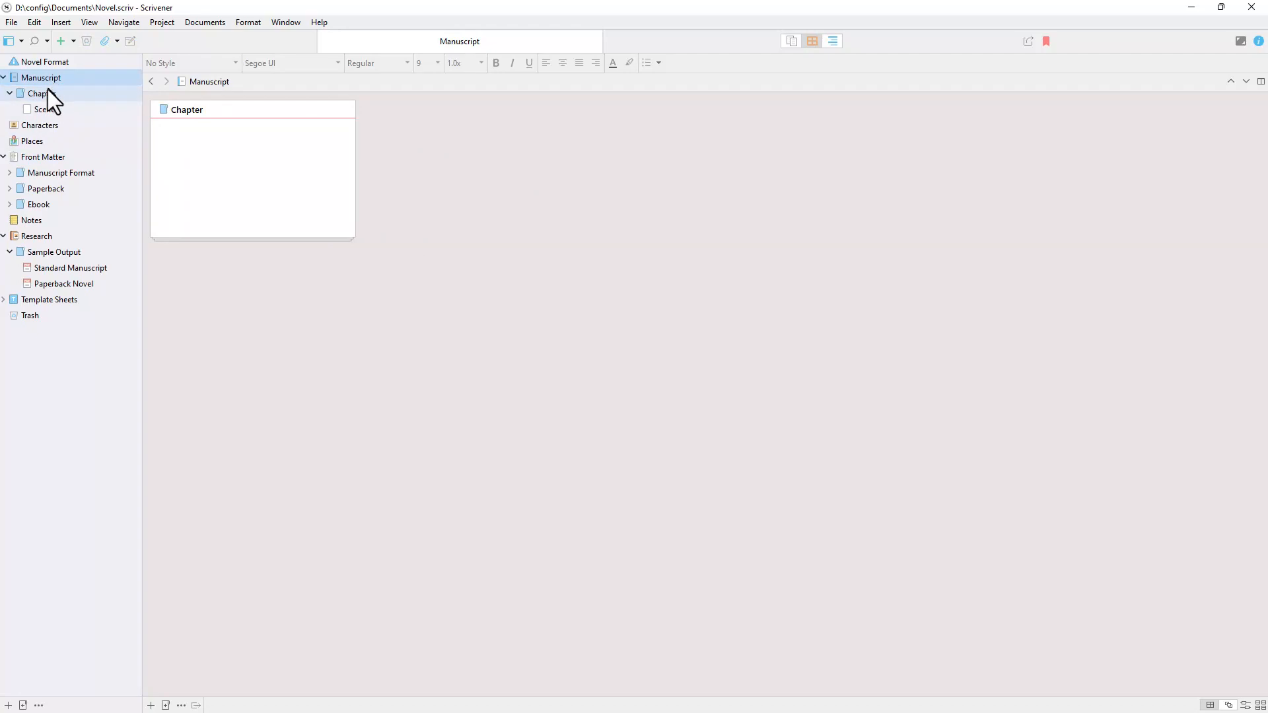
- Move the Chapter folder with its scene to the trash and collapse the Trash folder
click(46, 91)
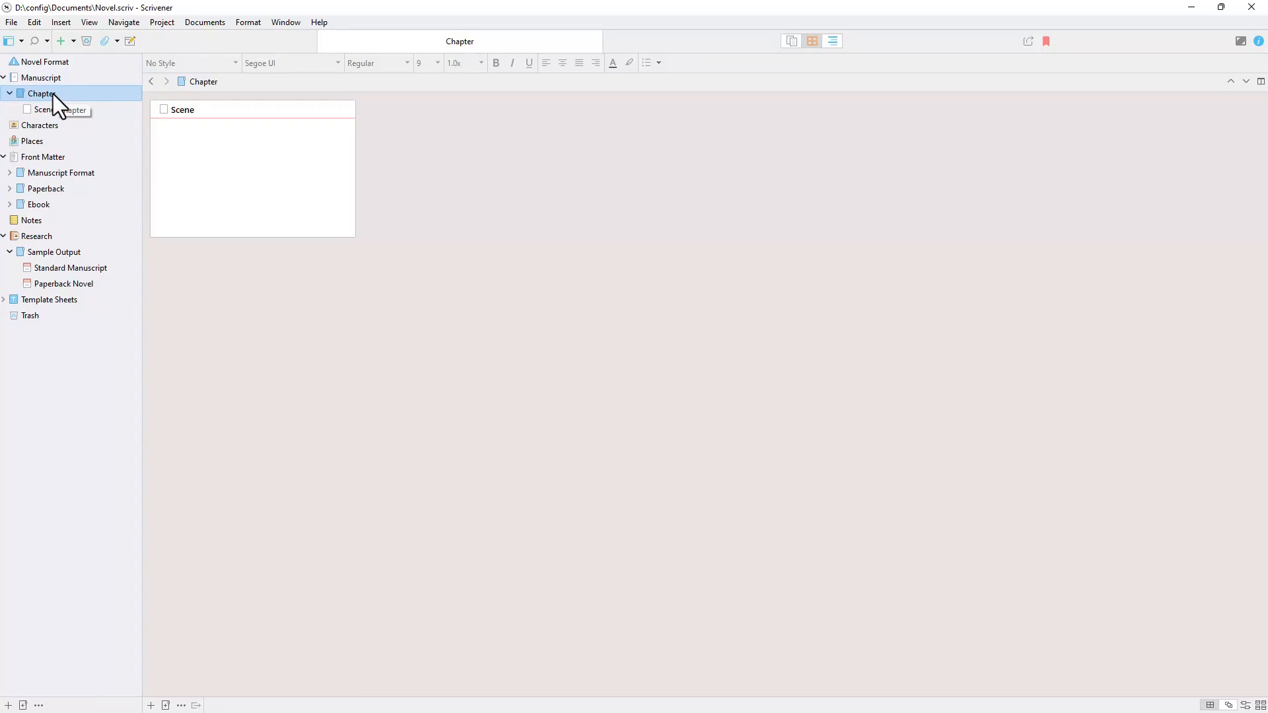
right_click(57, 95)
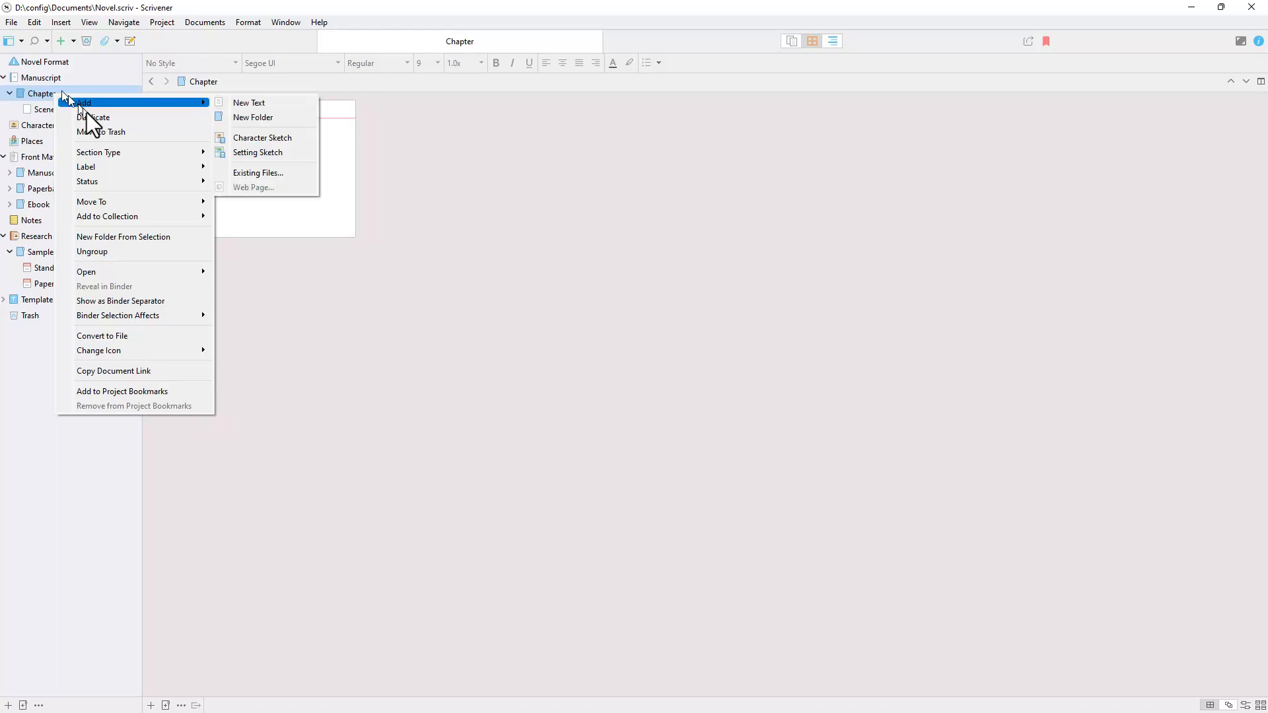
click(125, 132)
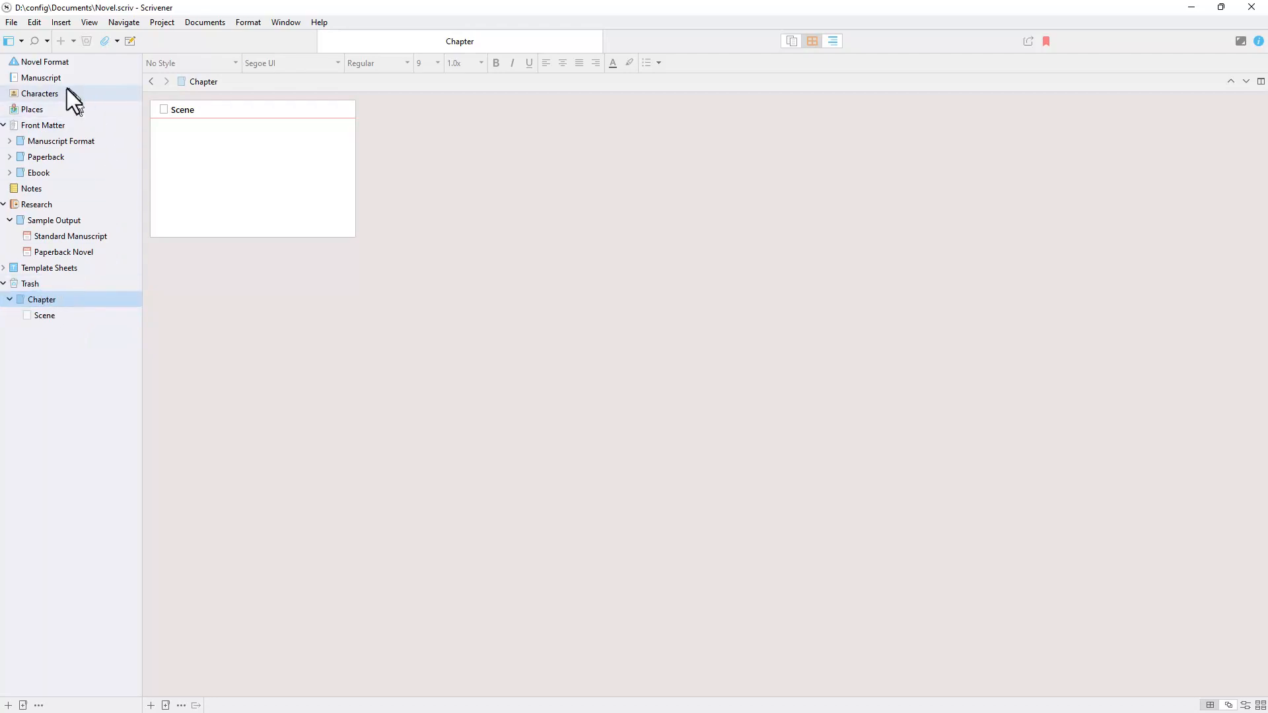
click(4, 284)
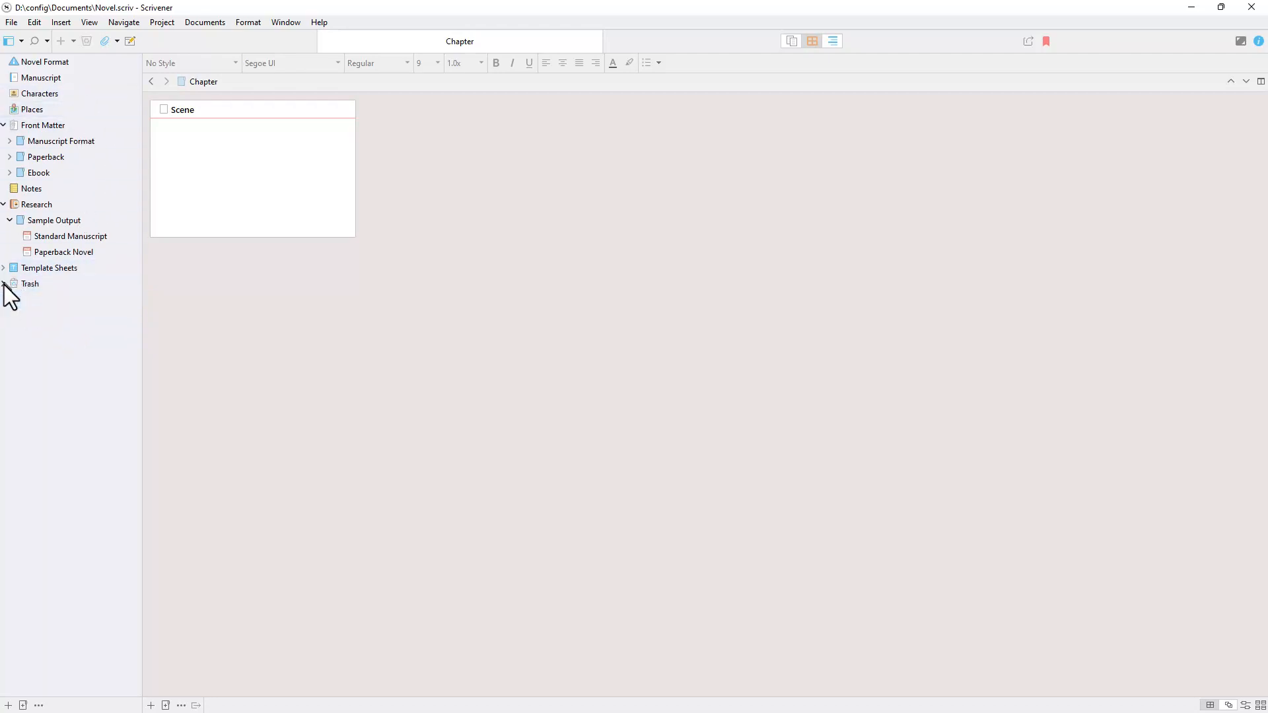
- Add a new text document named Chapter 1 to the Manuscript folder
click(51, 77)
right_click(51, 76)
mouse_move(99, 85)
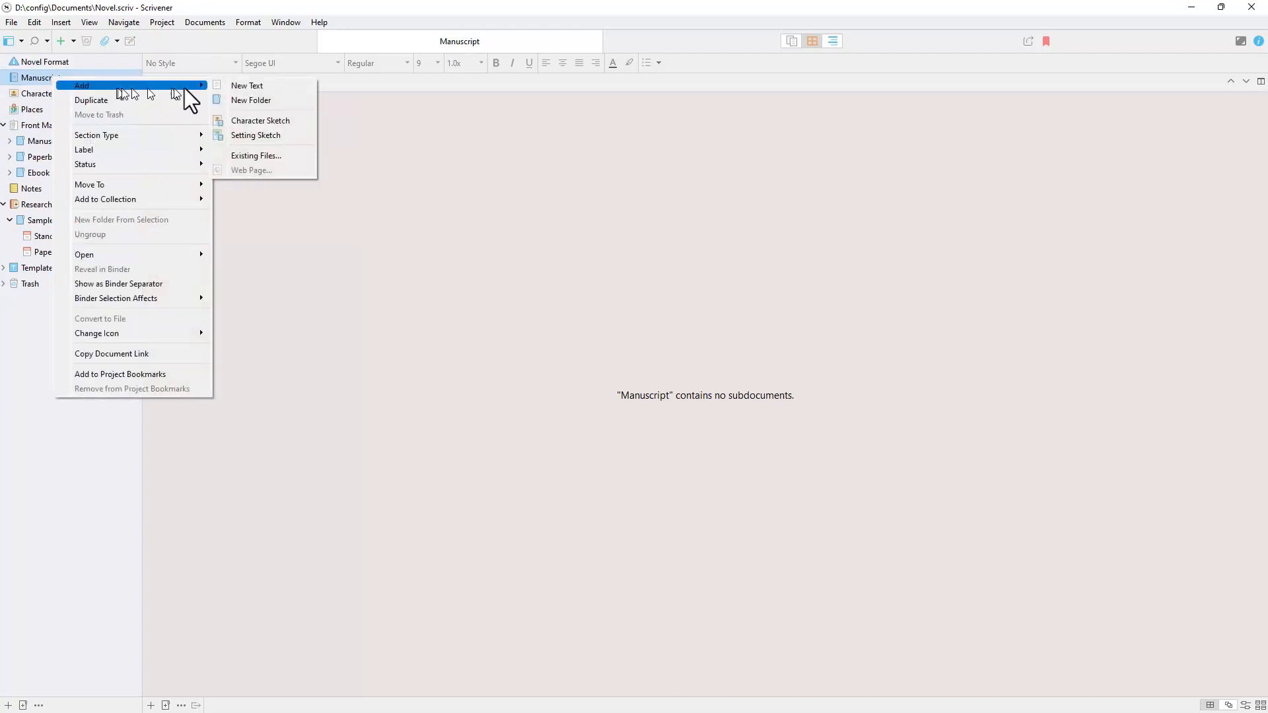
click(226, 89)
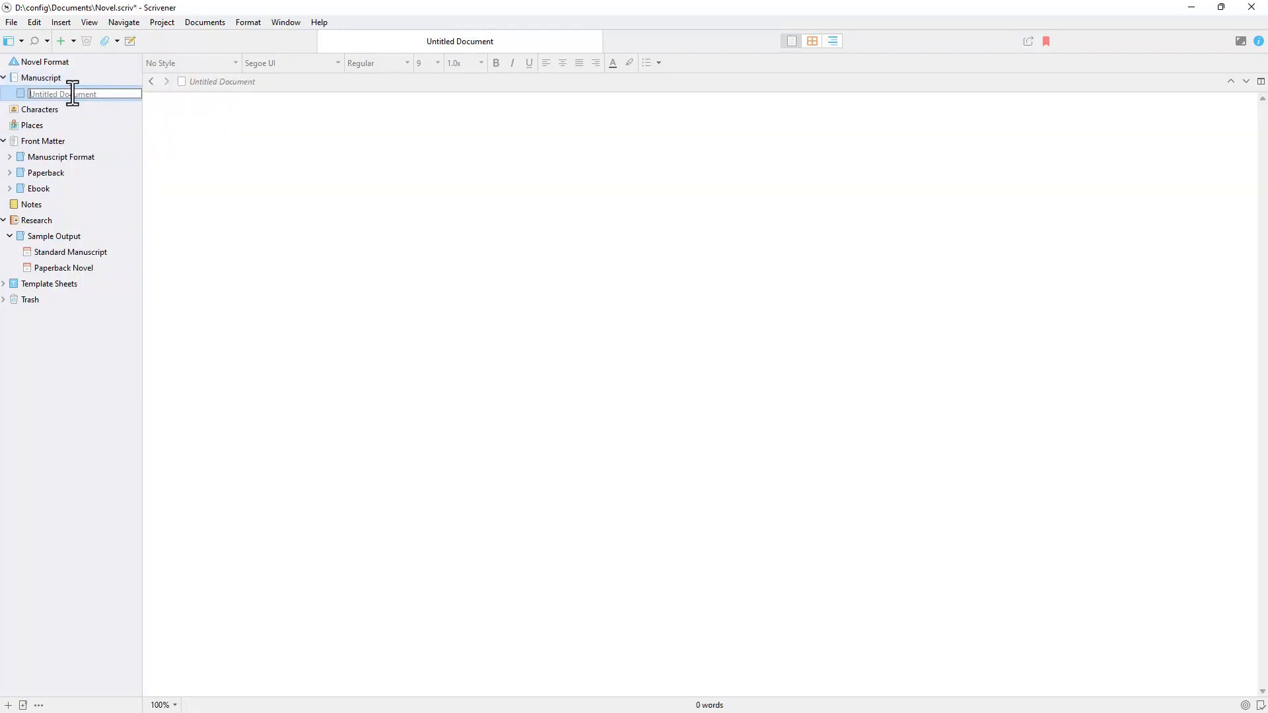
text(Chapter 1)
click(126, 141)
- Check which item types can be added to the Manuscript folder and view the contents of the Characters and Places folders
click(96, 94)
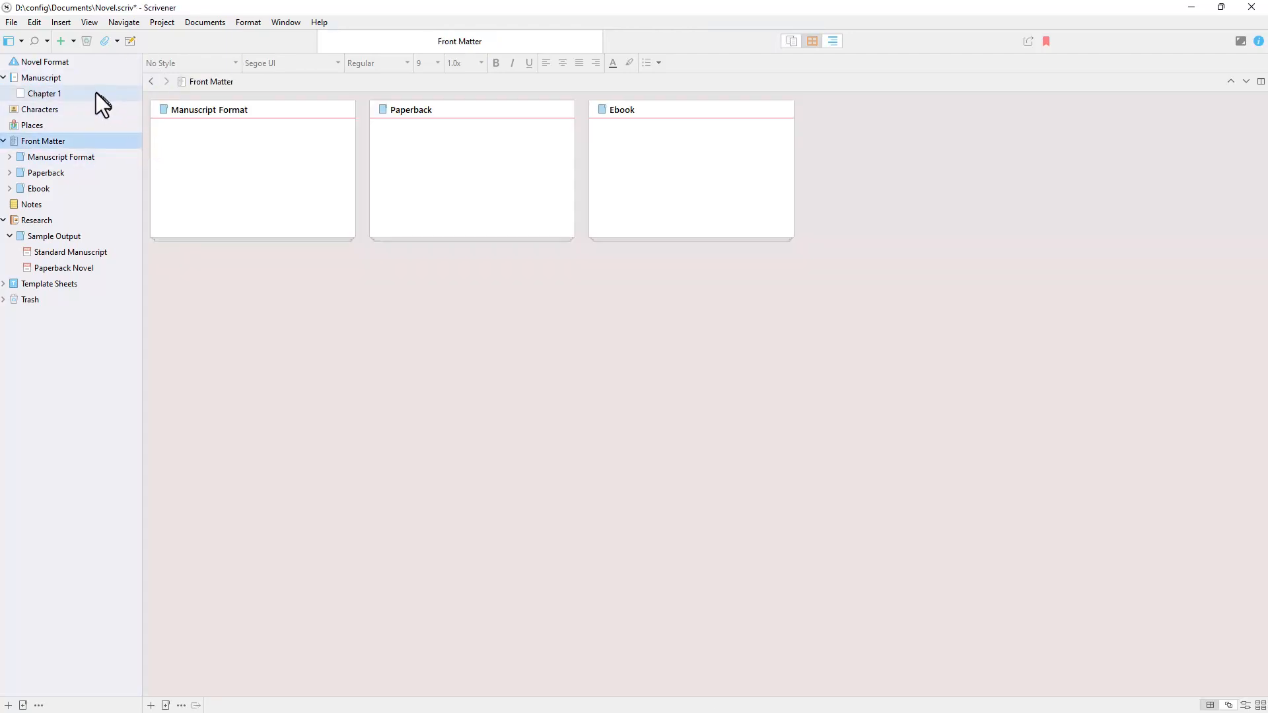
click(79, 80)
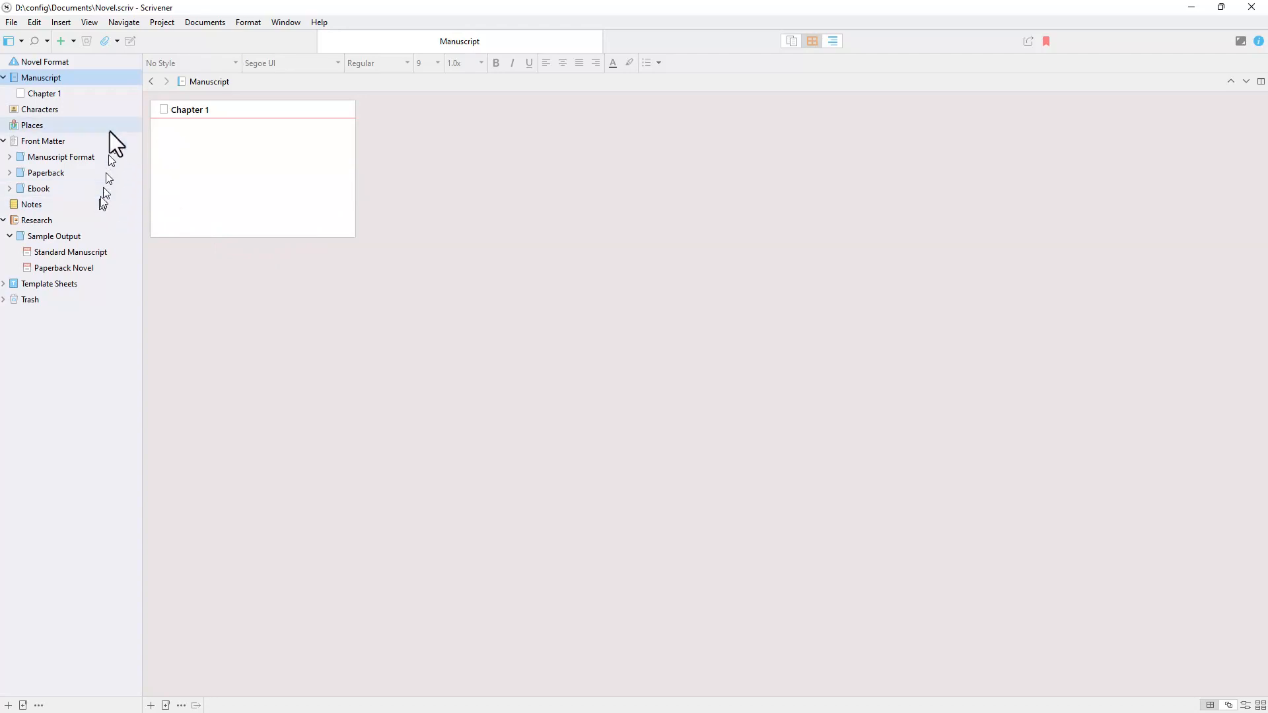
right_click(90, 80)
mouse_move(138, 89)
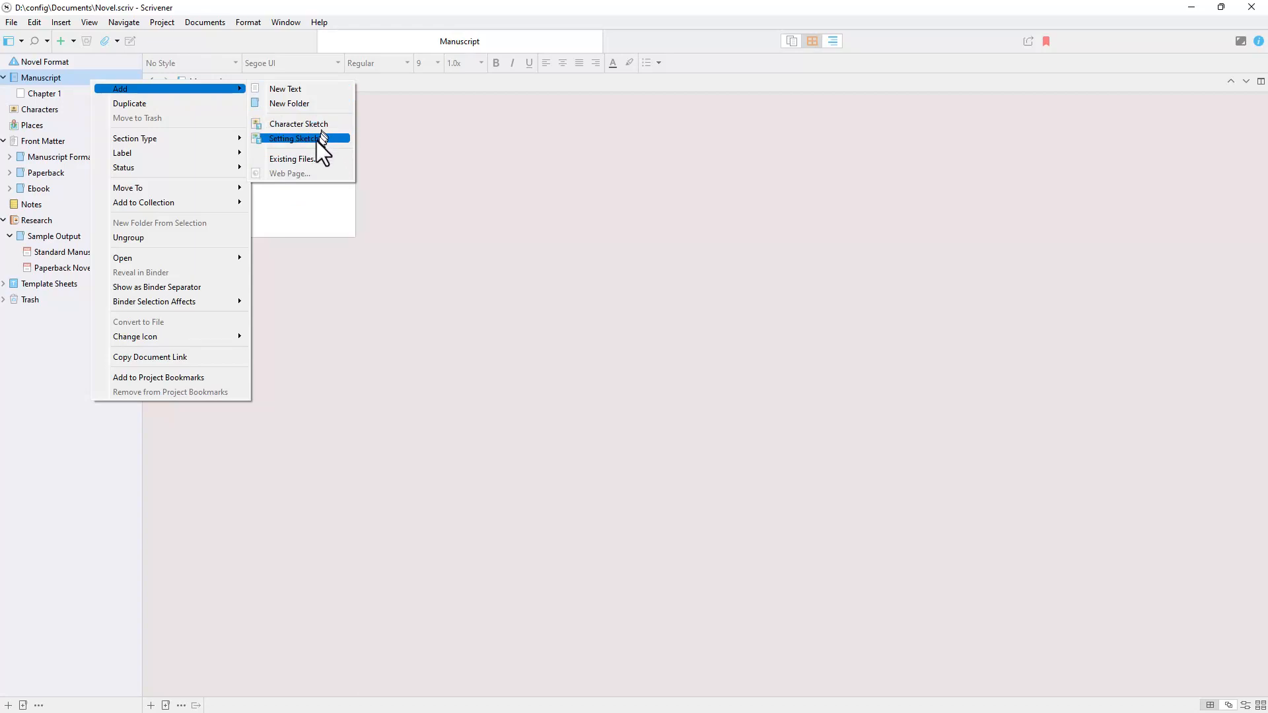
click(38, 125)
click(41, 110)
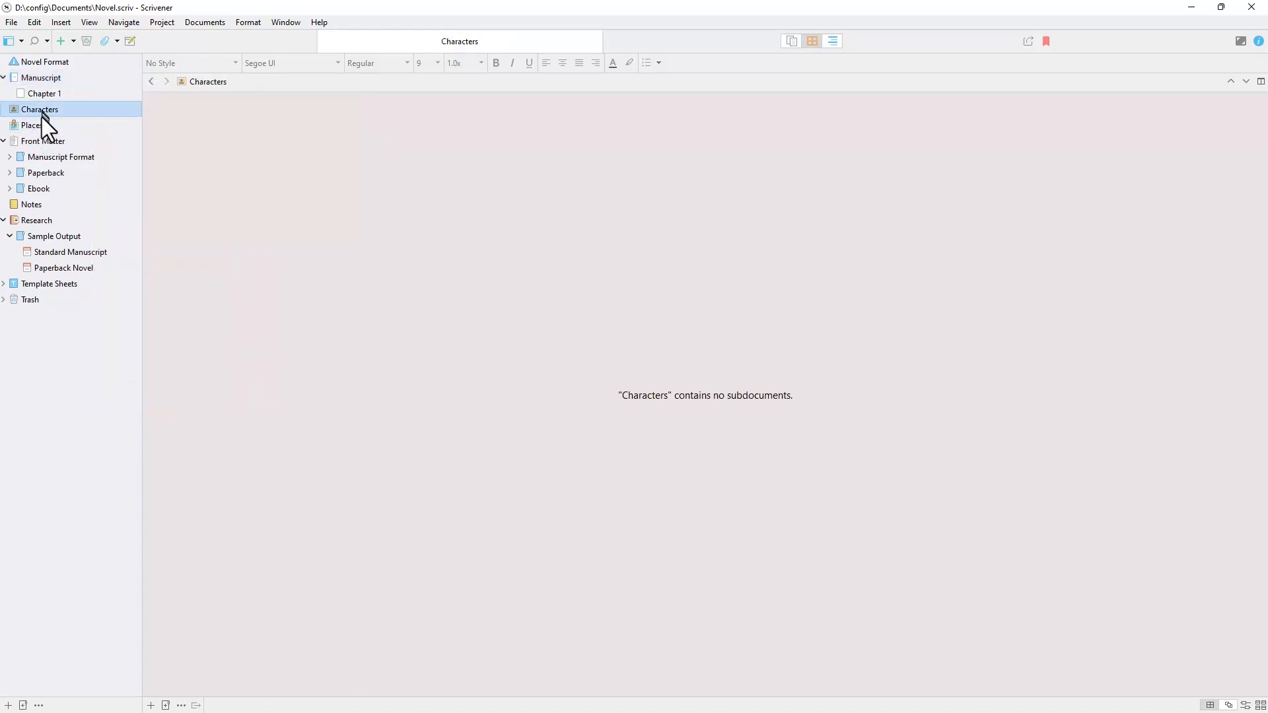
click(41, 124)
click(43, 110)
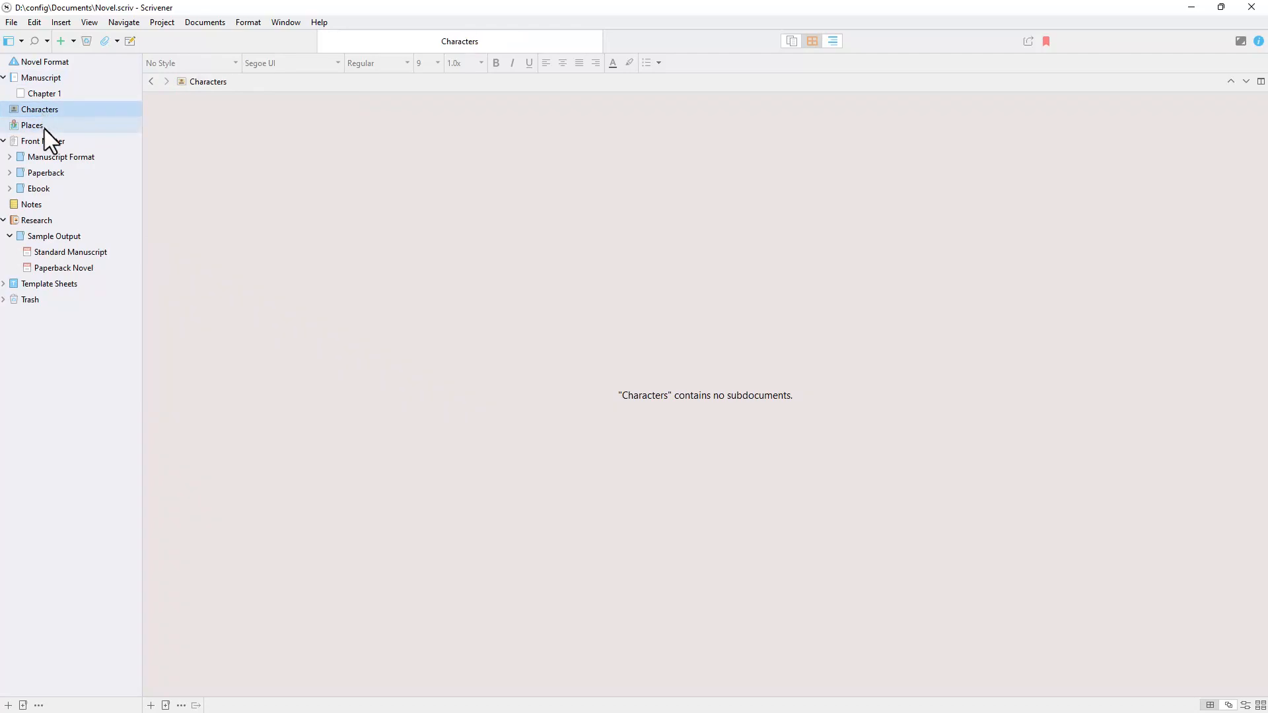
click(45, 128)
- Add a Character Sketch document to the Characters folder
click(54, 108)
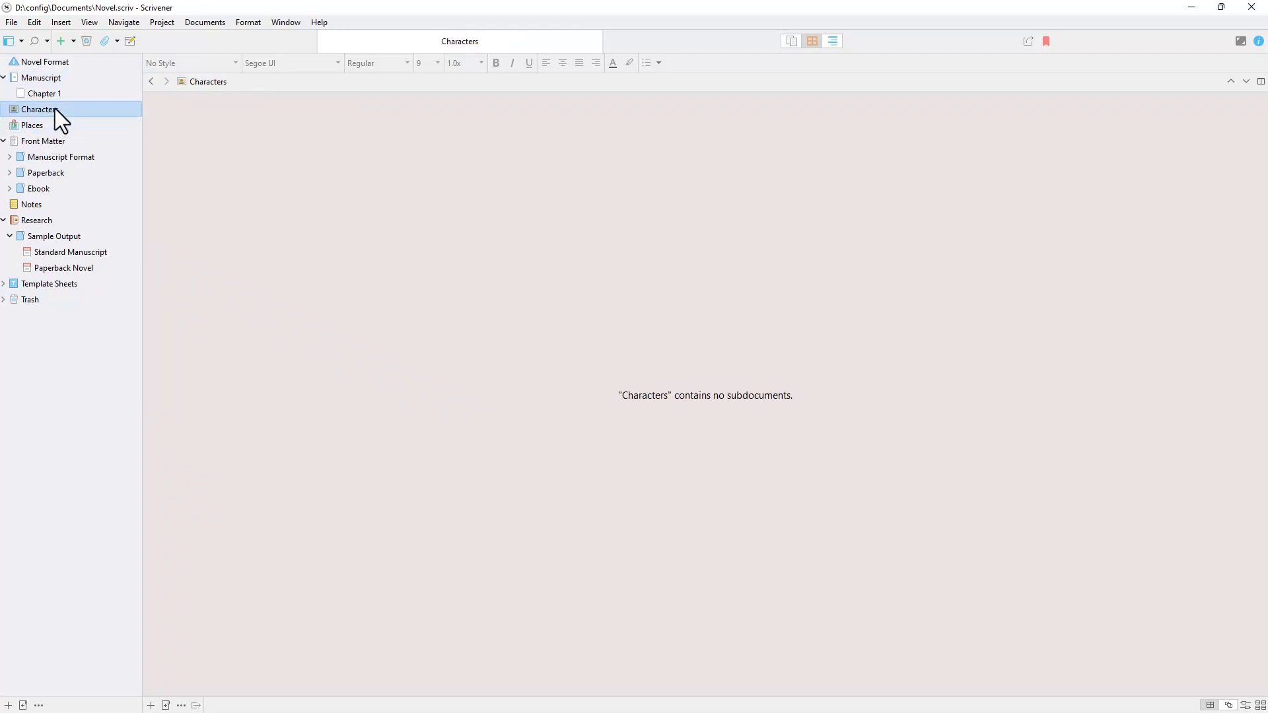
right_click(54, 109)
mouse_move(122, 117)
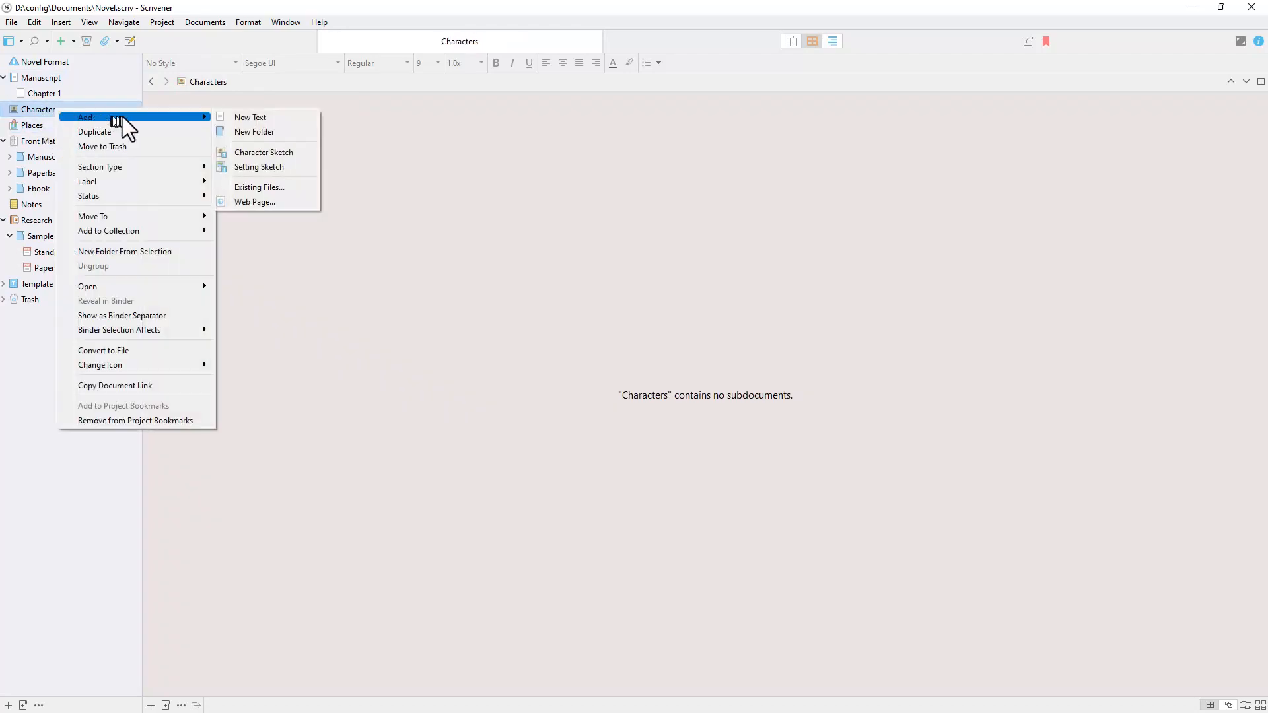
click(271, 155)
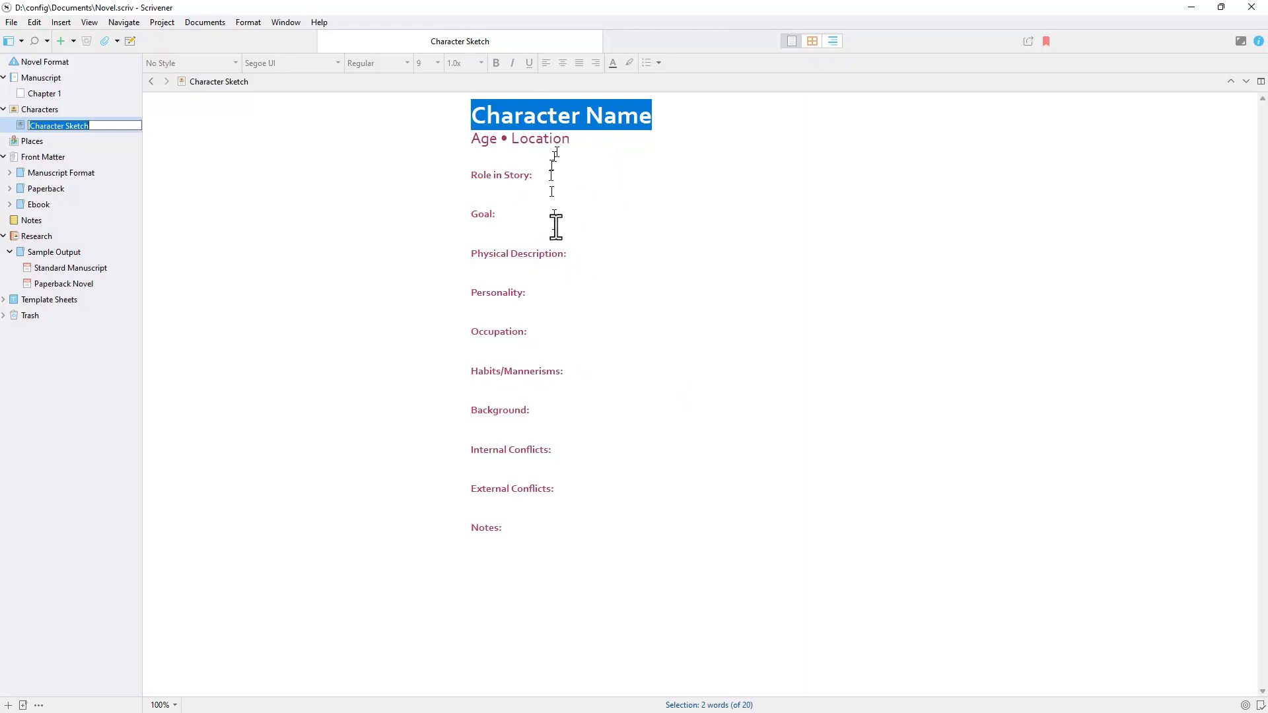
- Add a Setting Sketch document to the Places folder
click(28, 144)
right_click(29, 144)
mouse_move(58, 149)
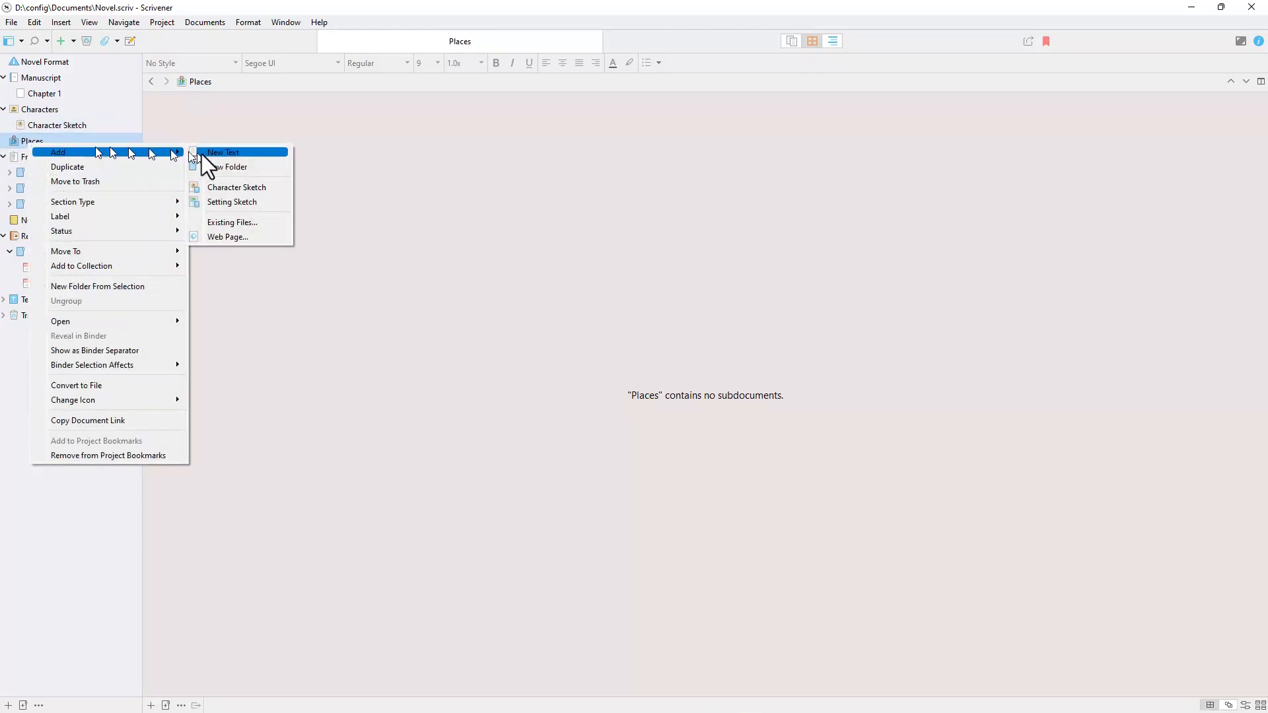
click(244, 201)
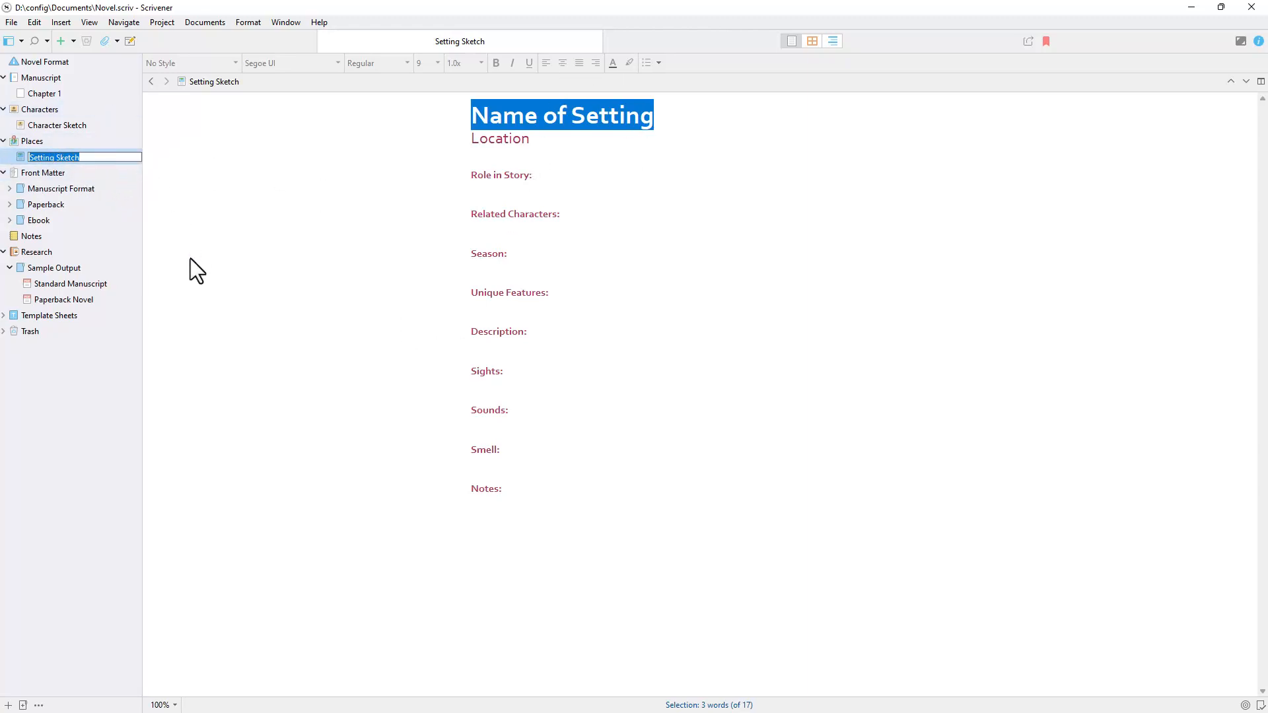
- Look through the Front Matter folder and the Title Page inside Manuscript Format, and return to the Manuscript folder
click(61, 175)
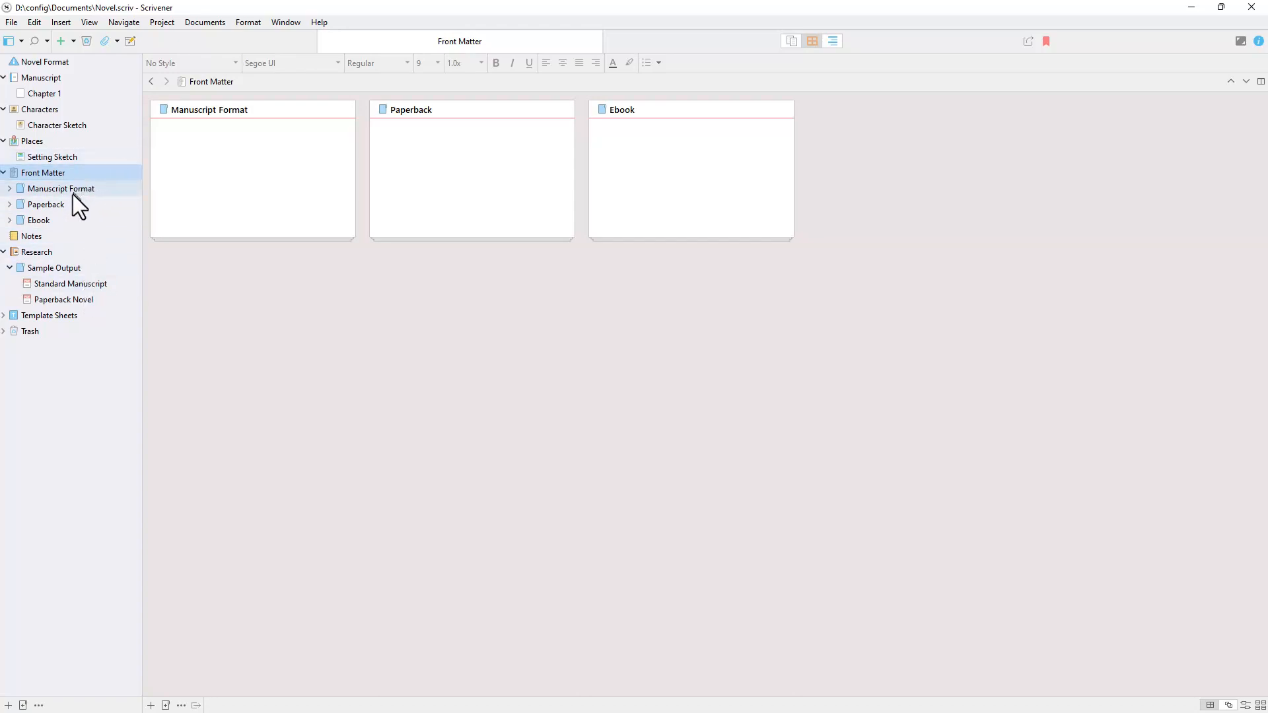
click(10, 188)
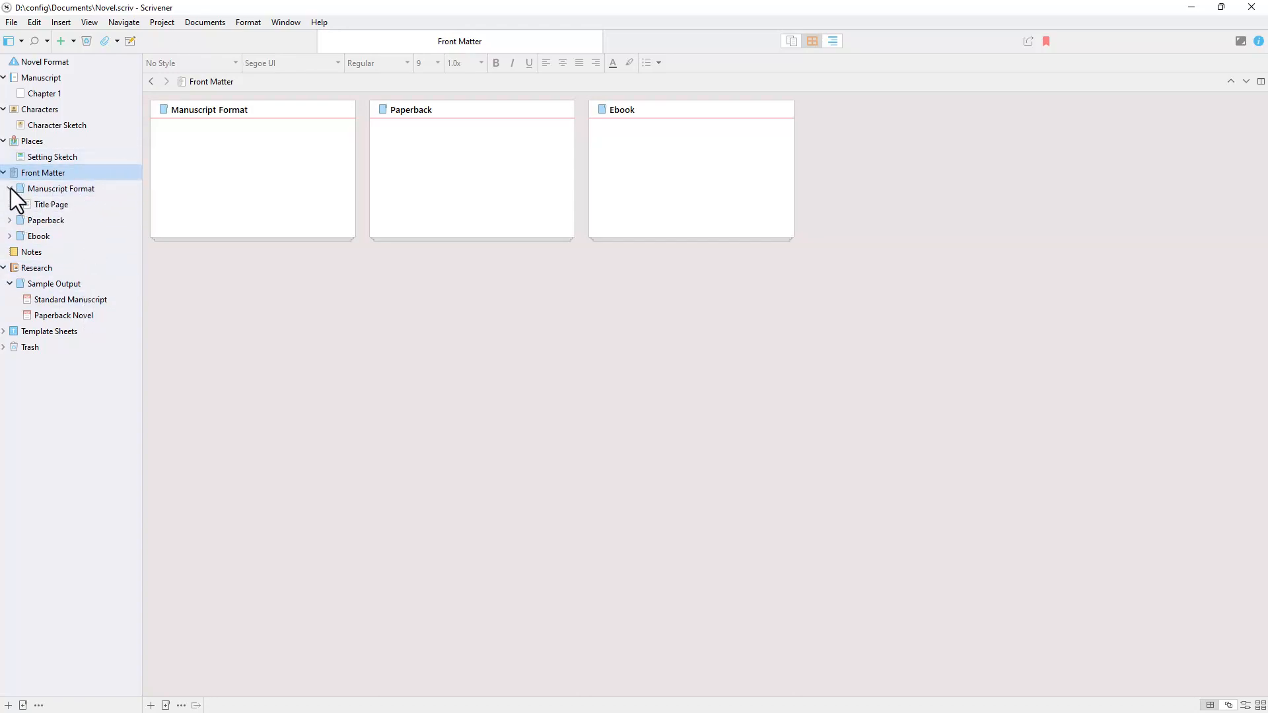
click(48, 204)
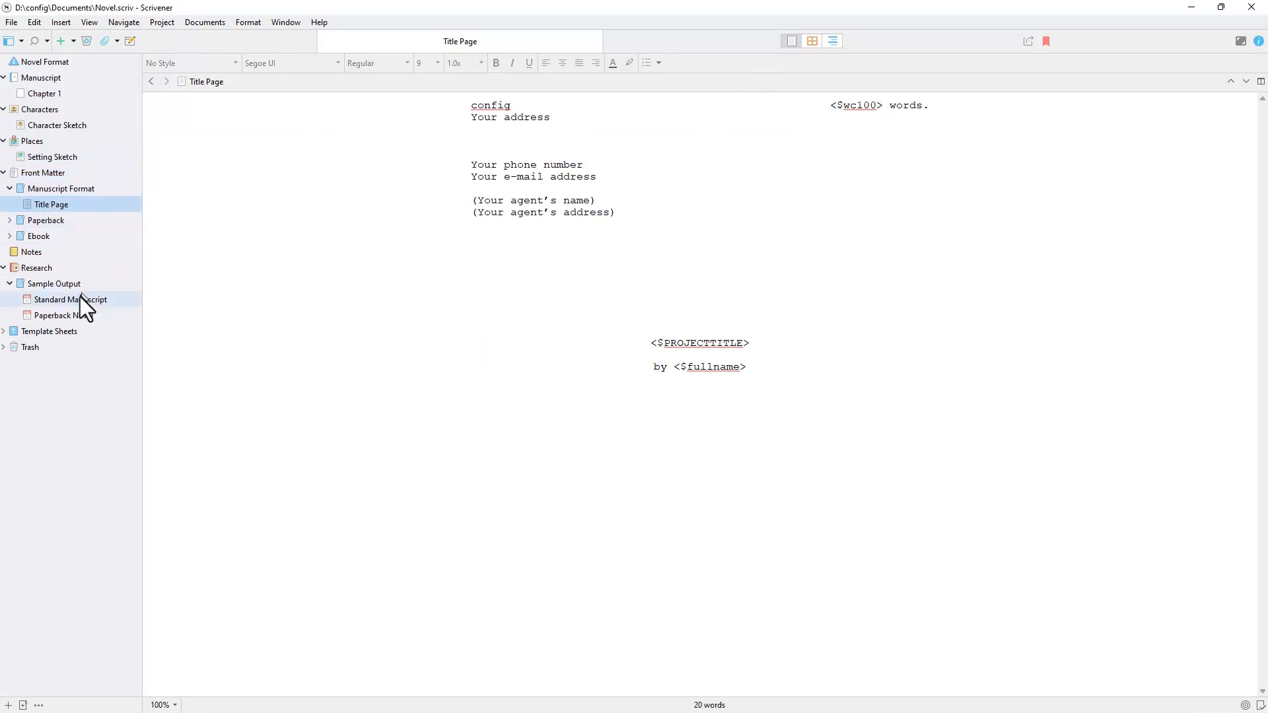
click(62, 176)
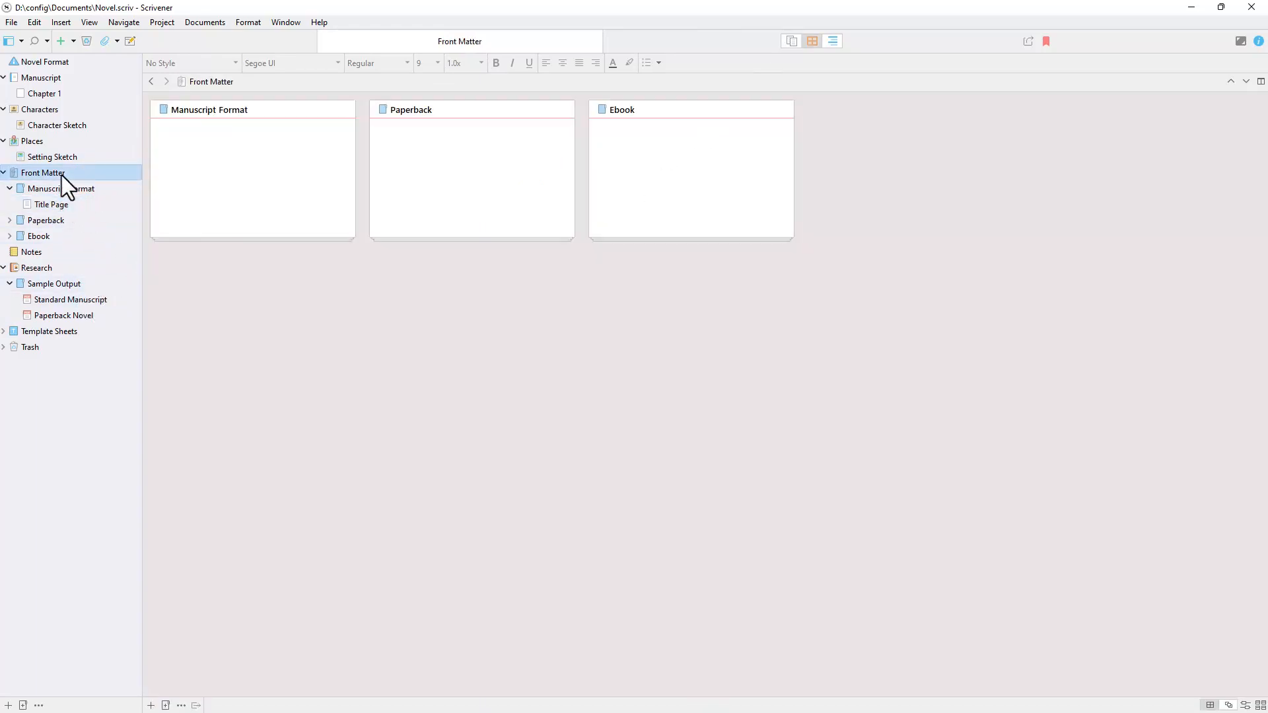
click(70, 78)
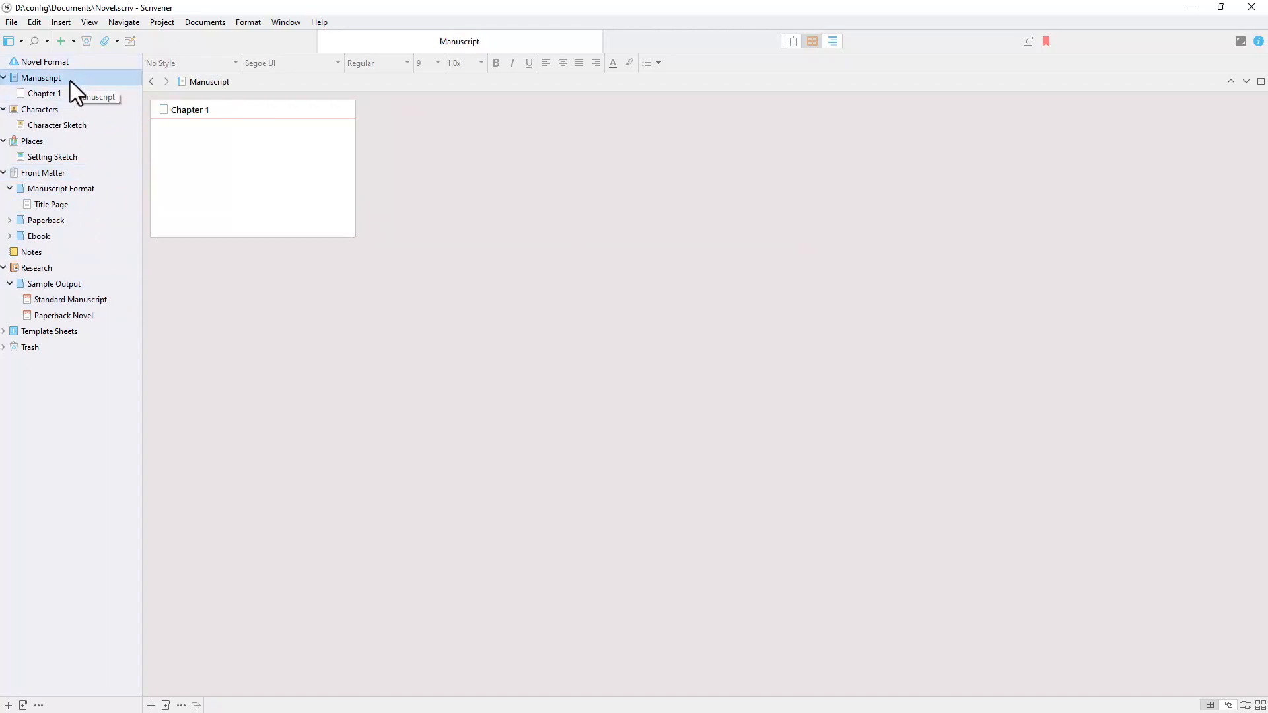